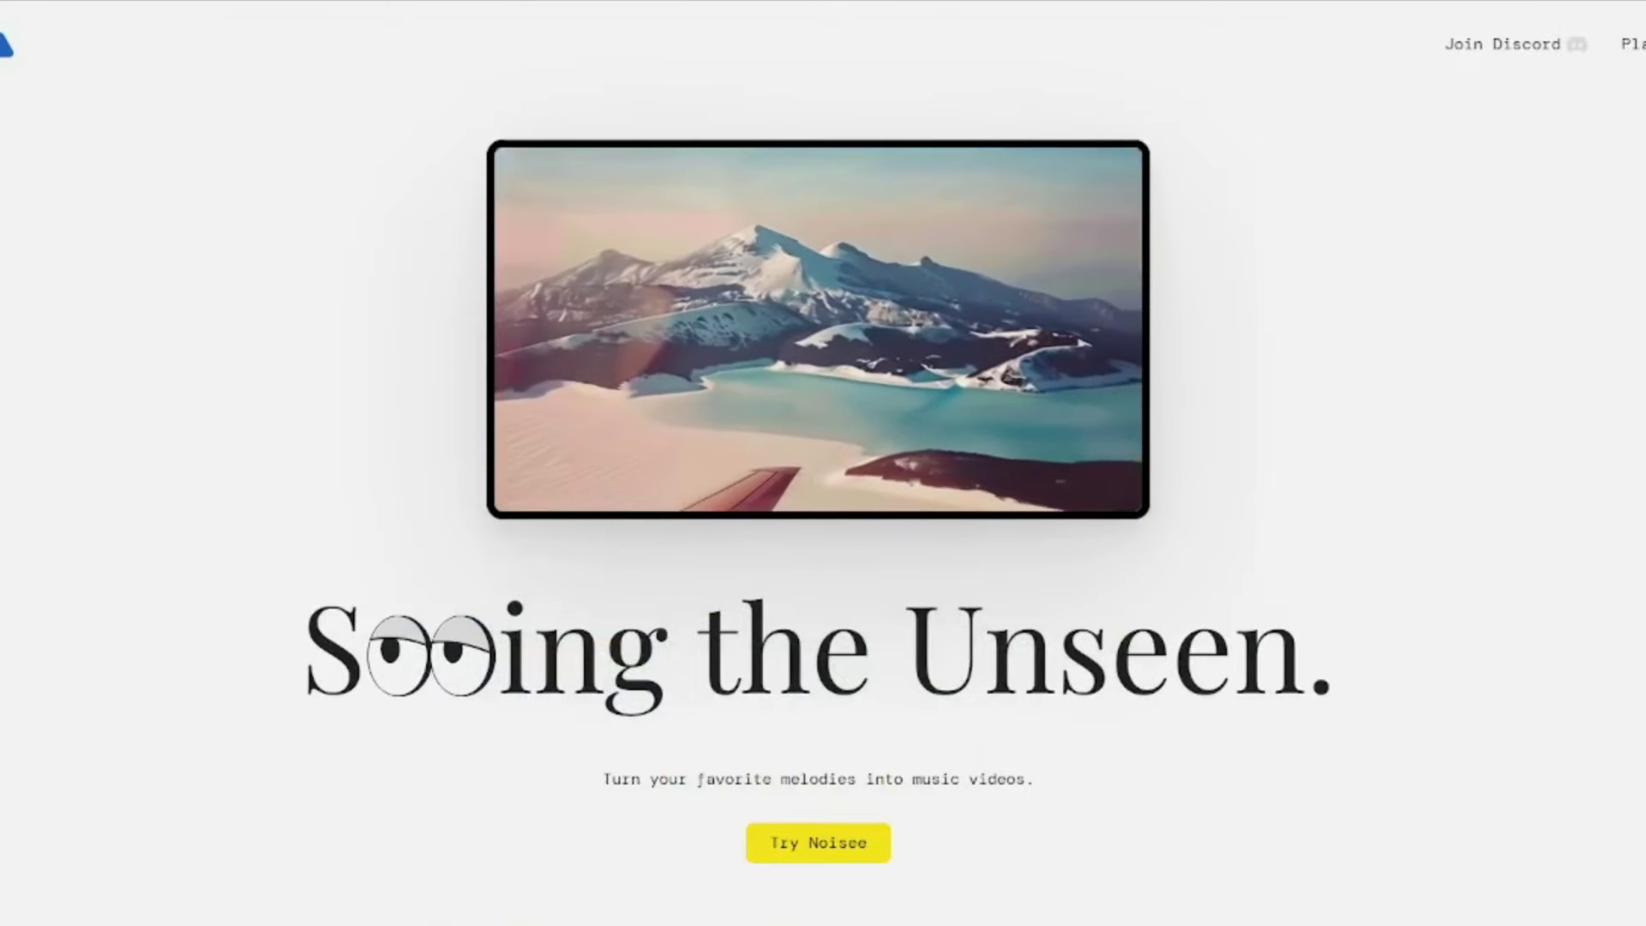
- Start Noisee from the noisee.ai home page and authorize the login through Discord
left_click_drag(632, 780, 1044, 791)
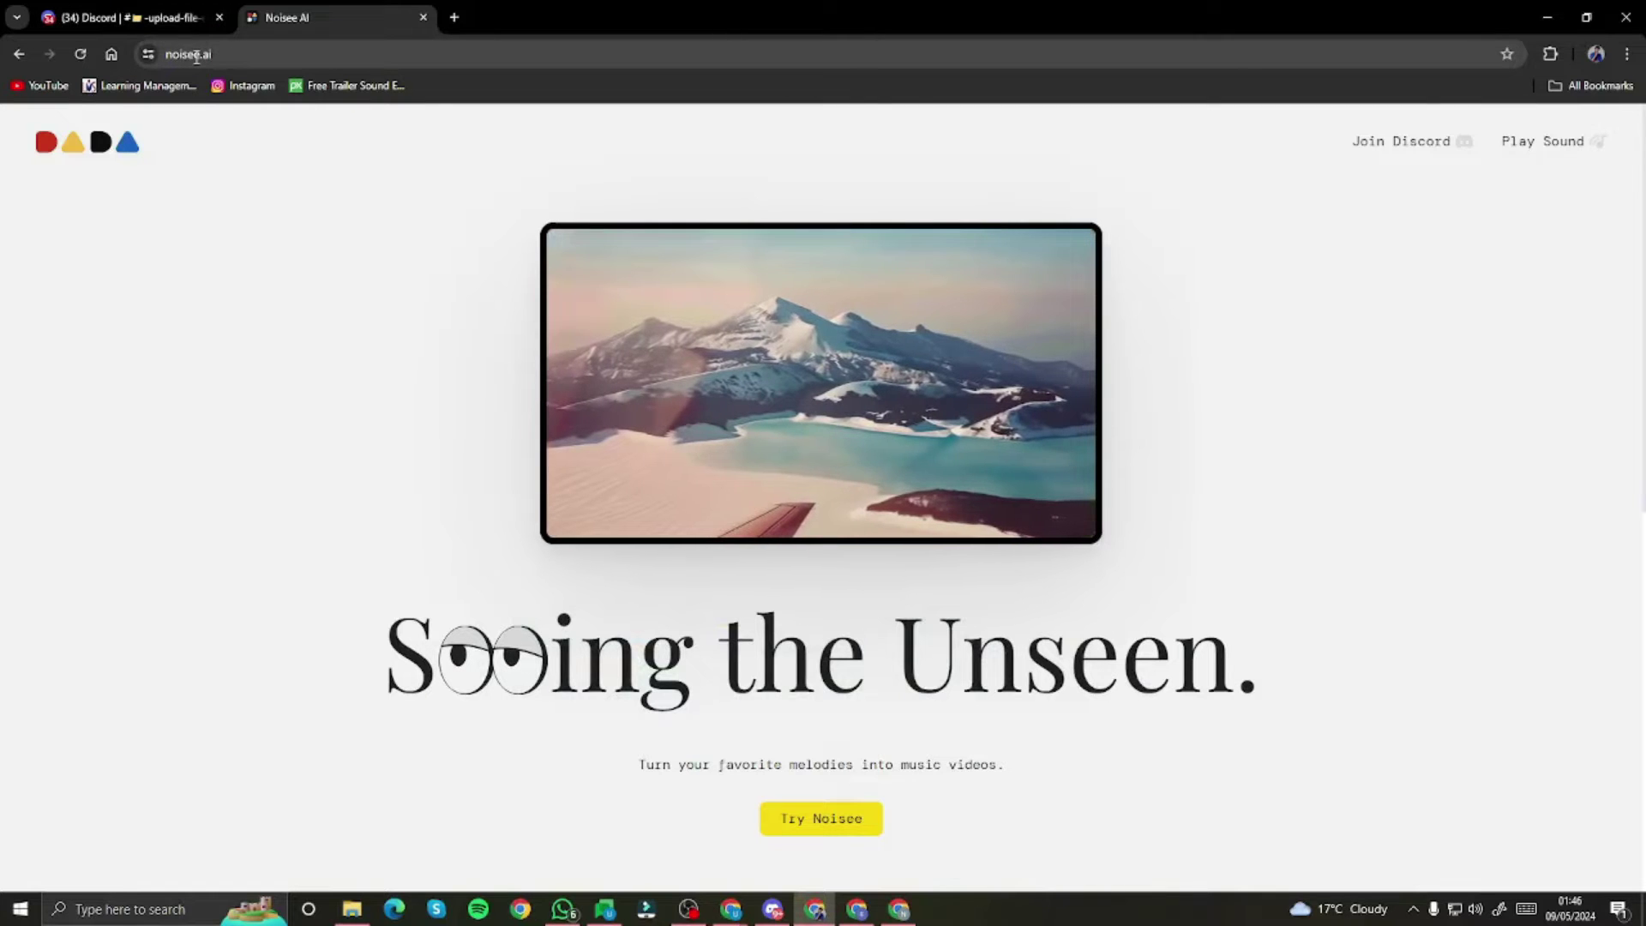
mouse_move(642, 504)
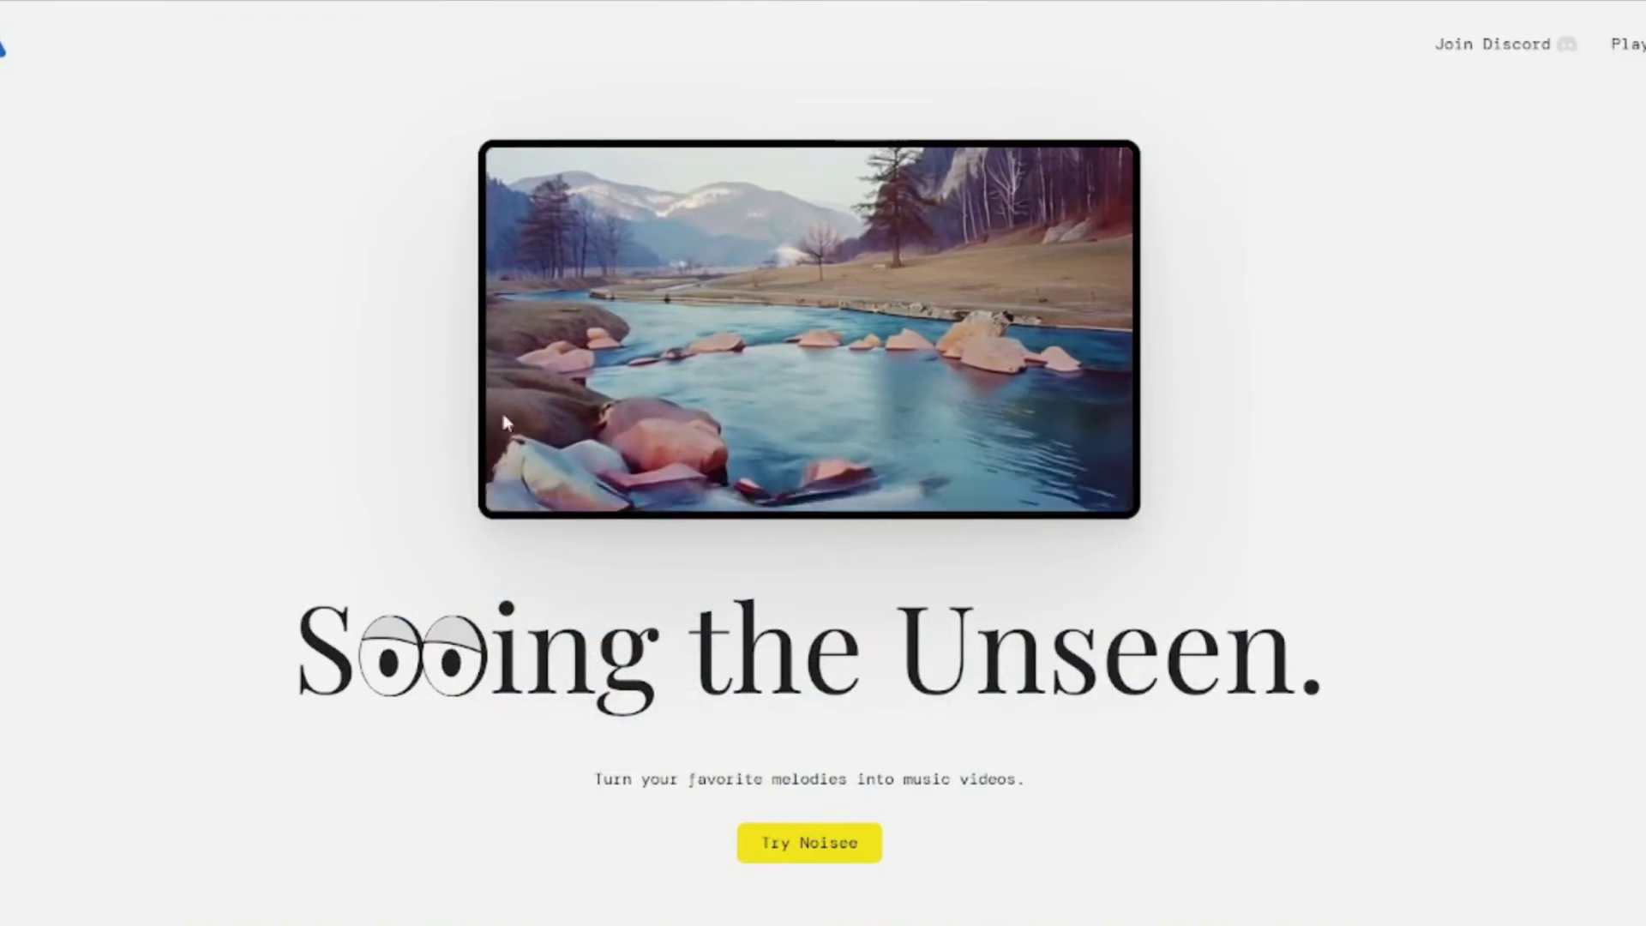
left_click_drag(621, 780, 1027, 782)
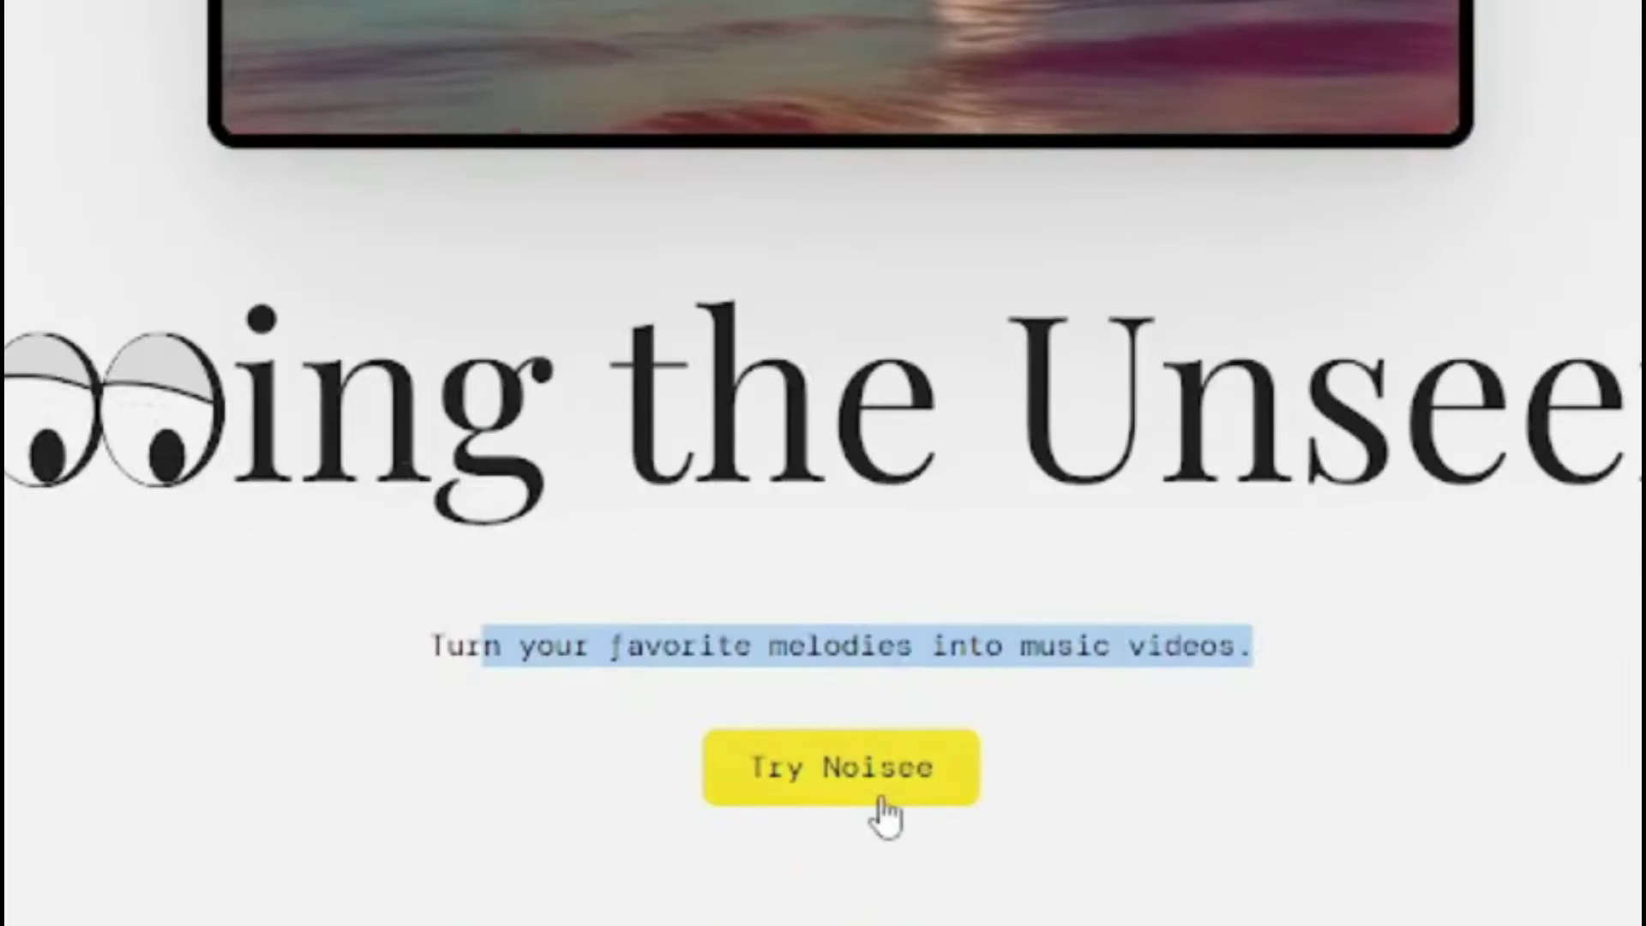
left_click(825, 852)
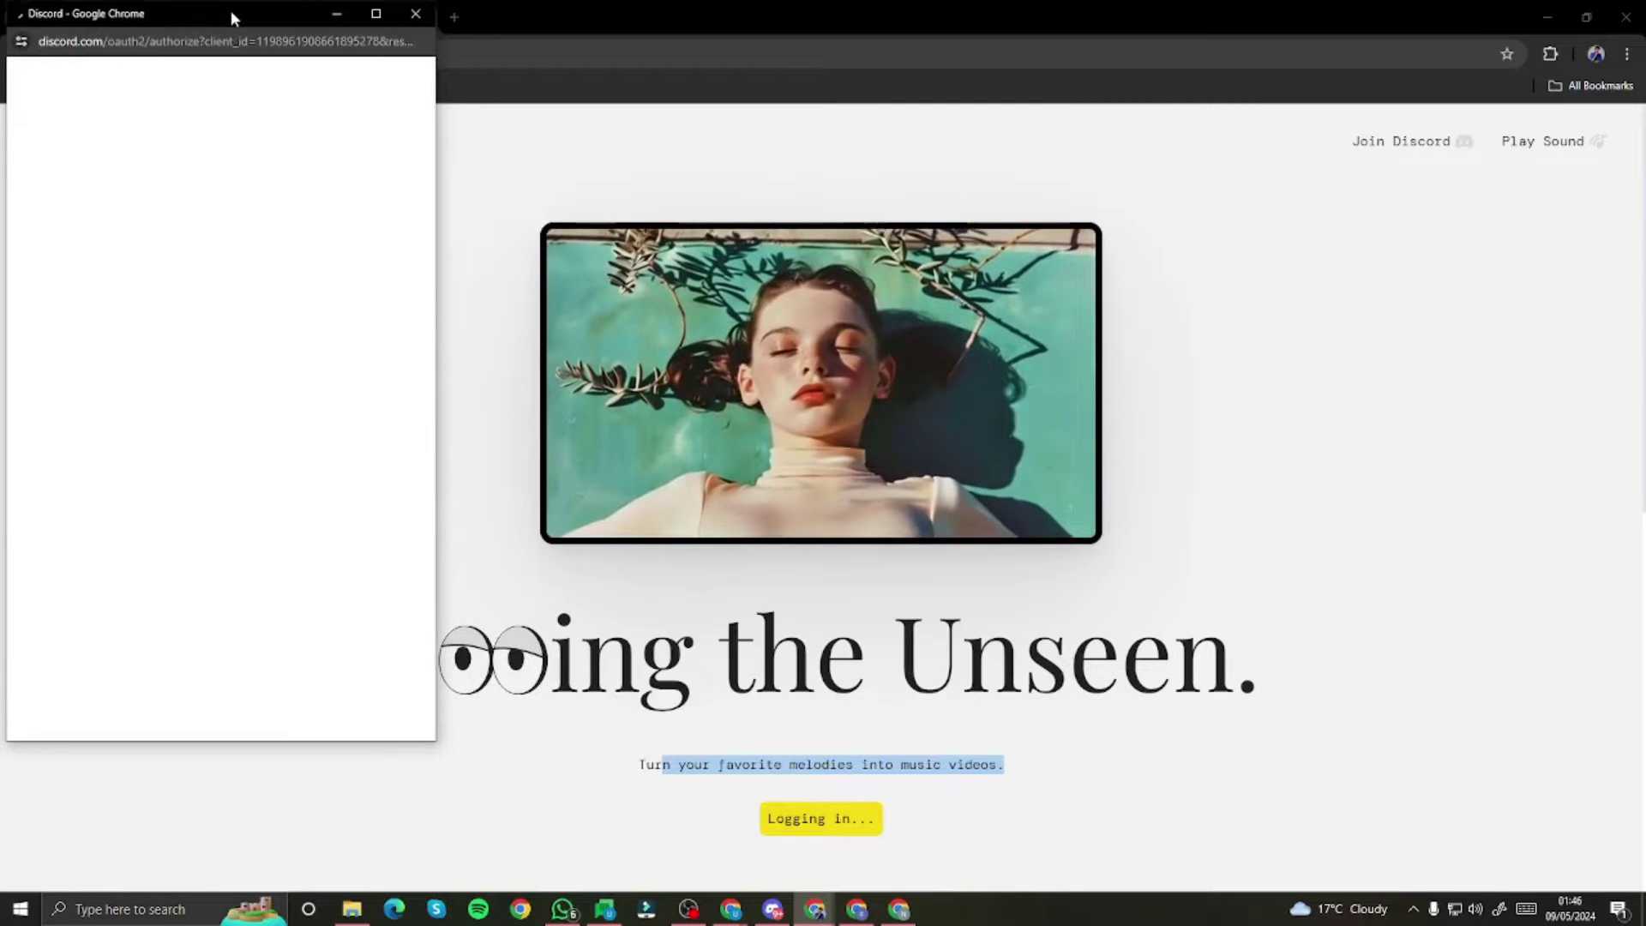
left_click(356, 703)
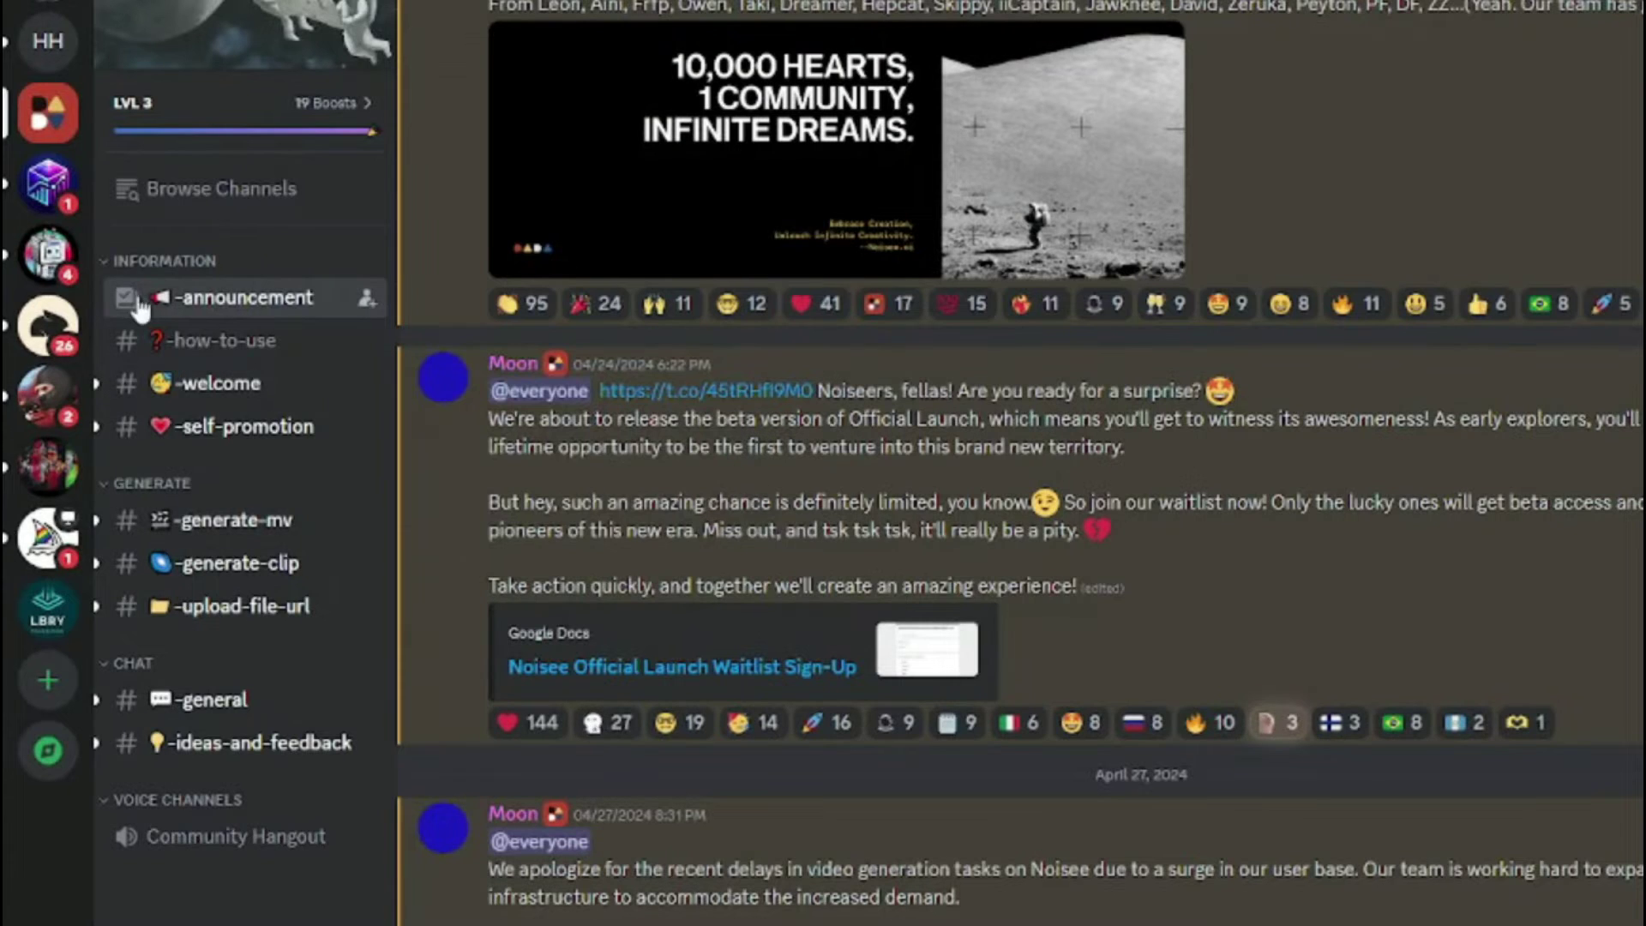
- Open the how-to-use channel of the Noisee server in Discord and look over its guide posts
left_click(203, 352)
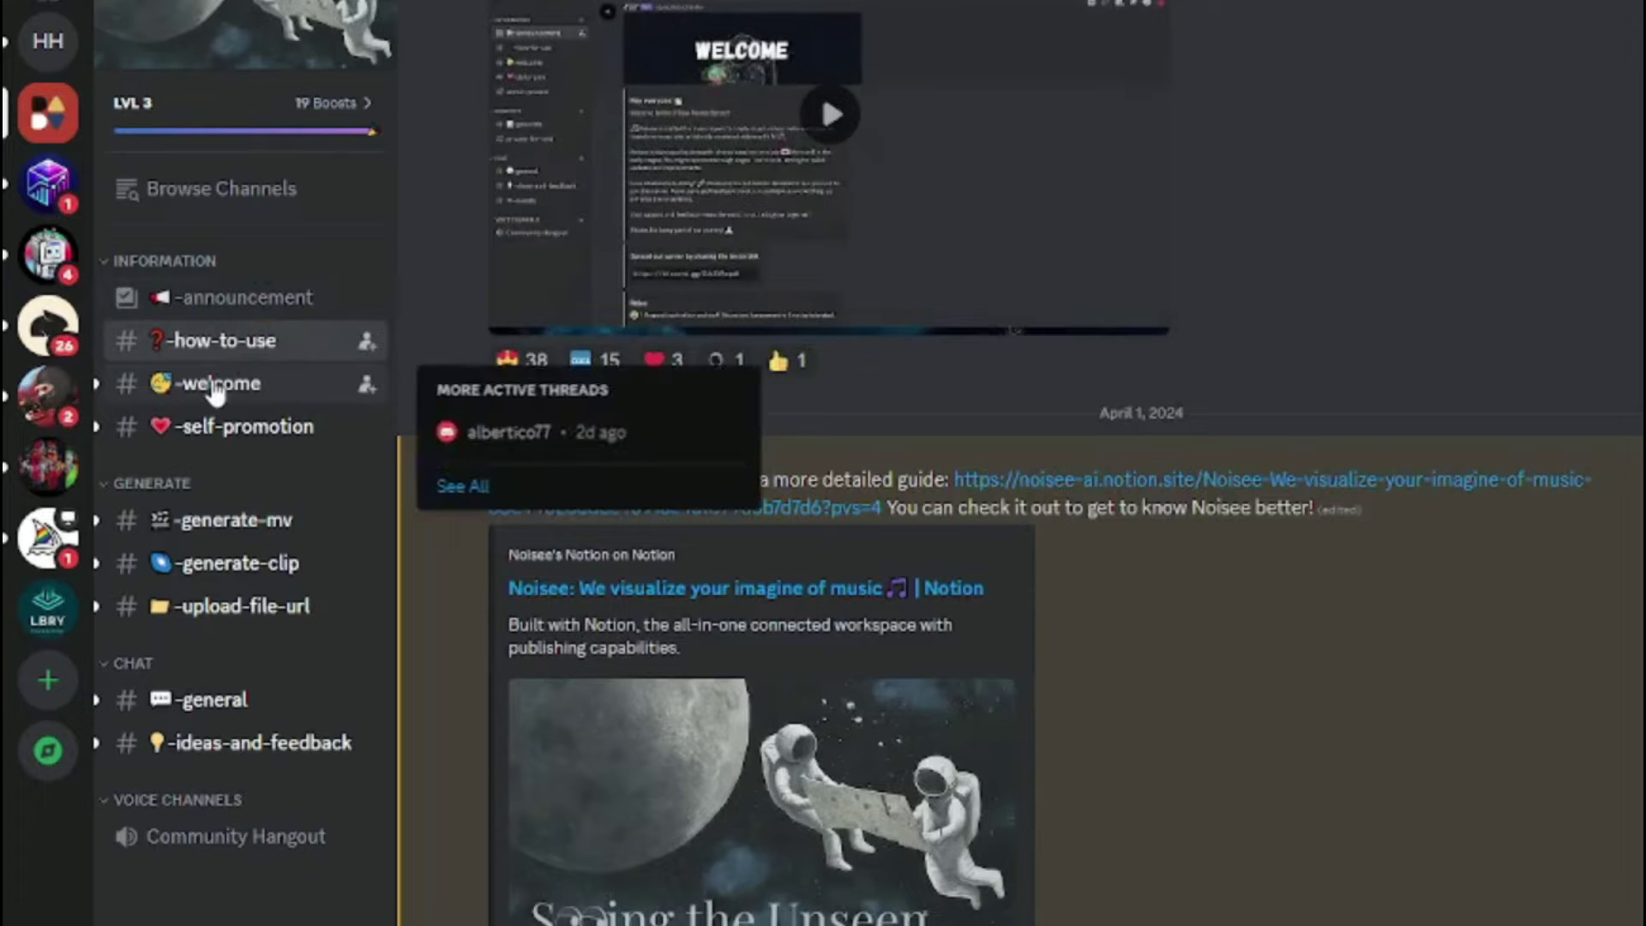
mouse_move(230, 442)
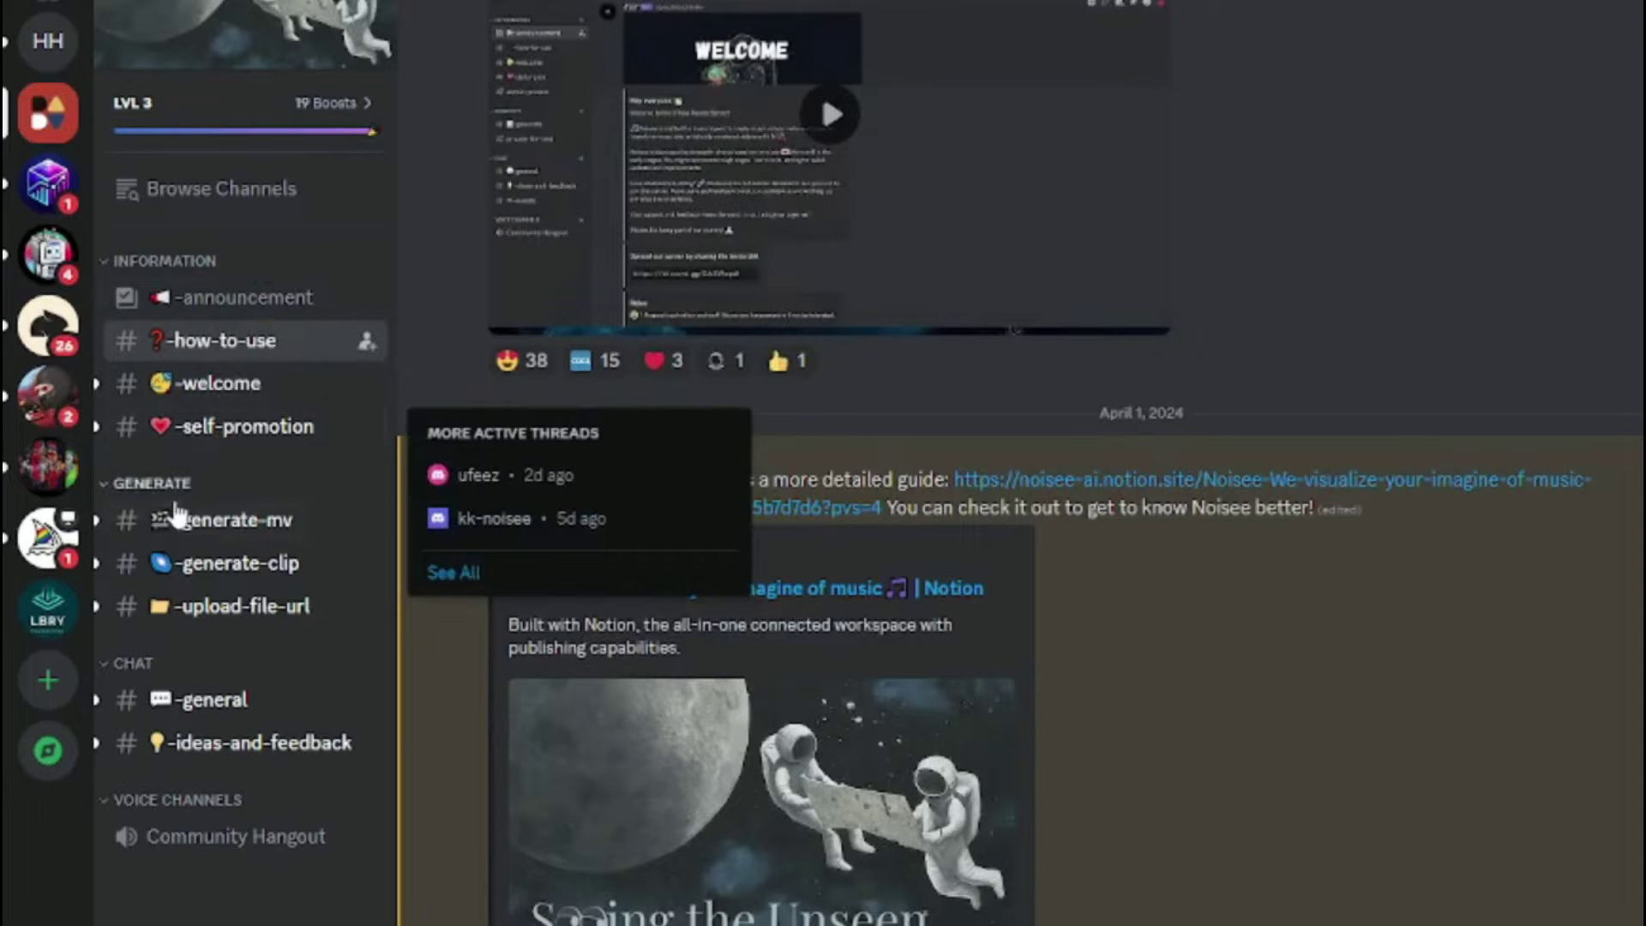
mouse_move(183, 530)
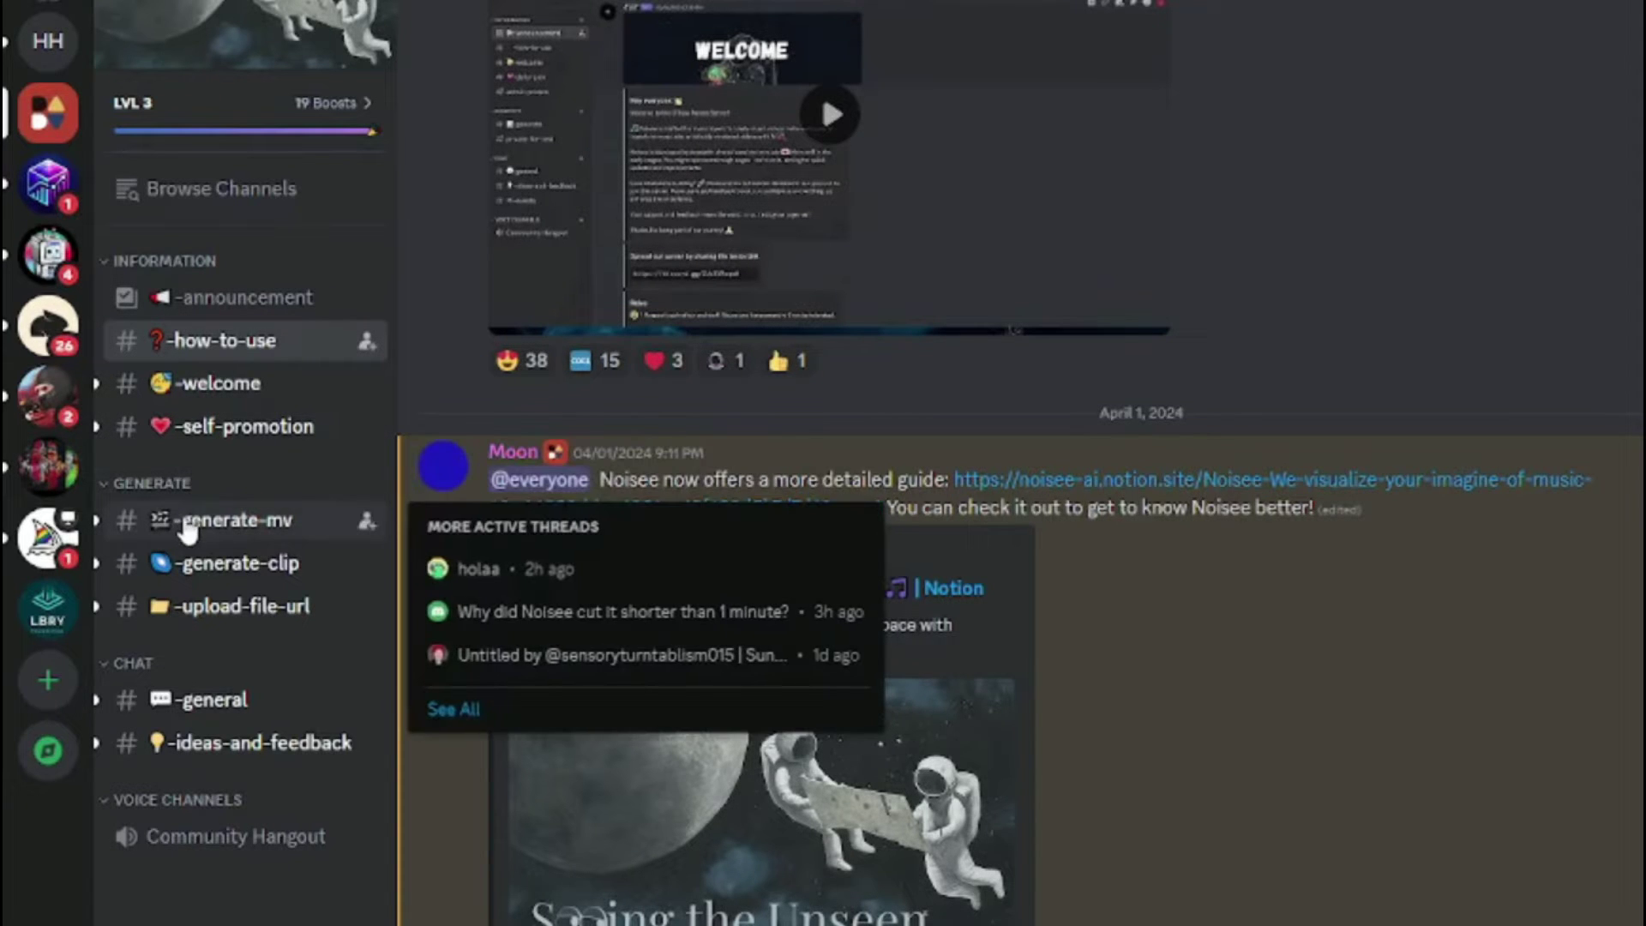
- Open the generate-mv channel and preview the "Utha Nepal (English Nepali)" music video among the posted generations
left_click(243, 532)
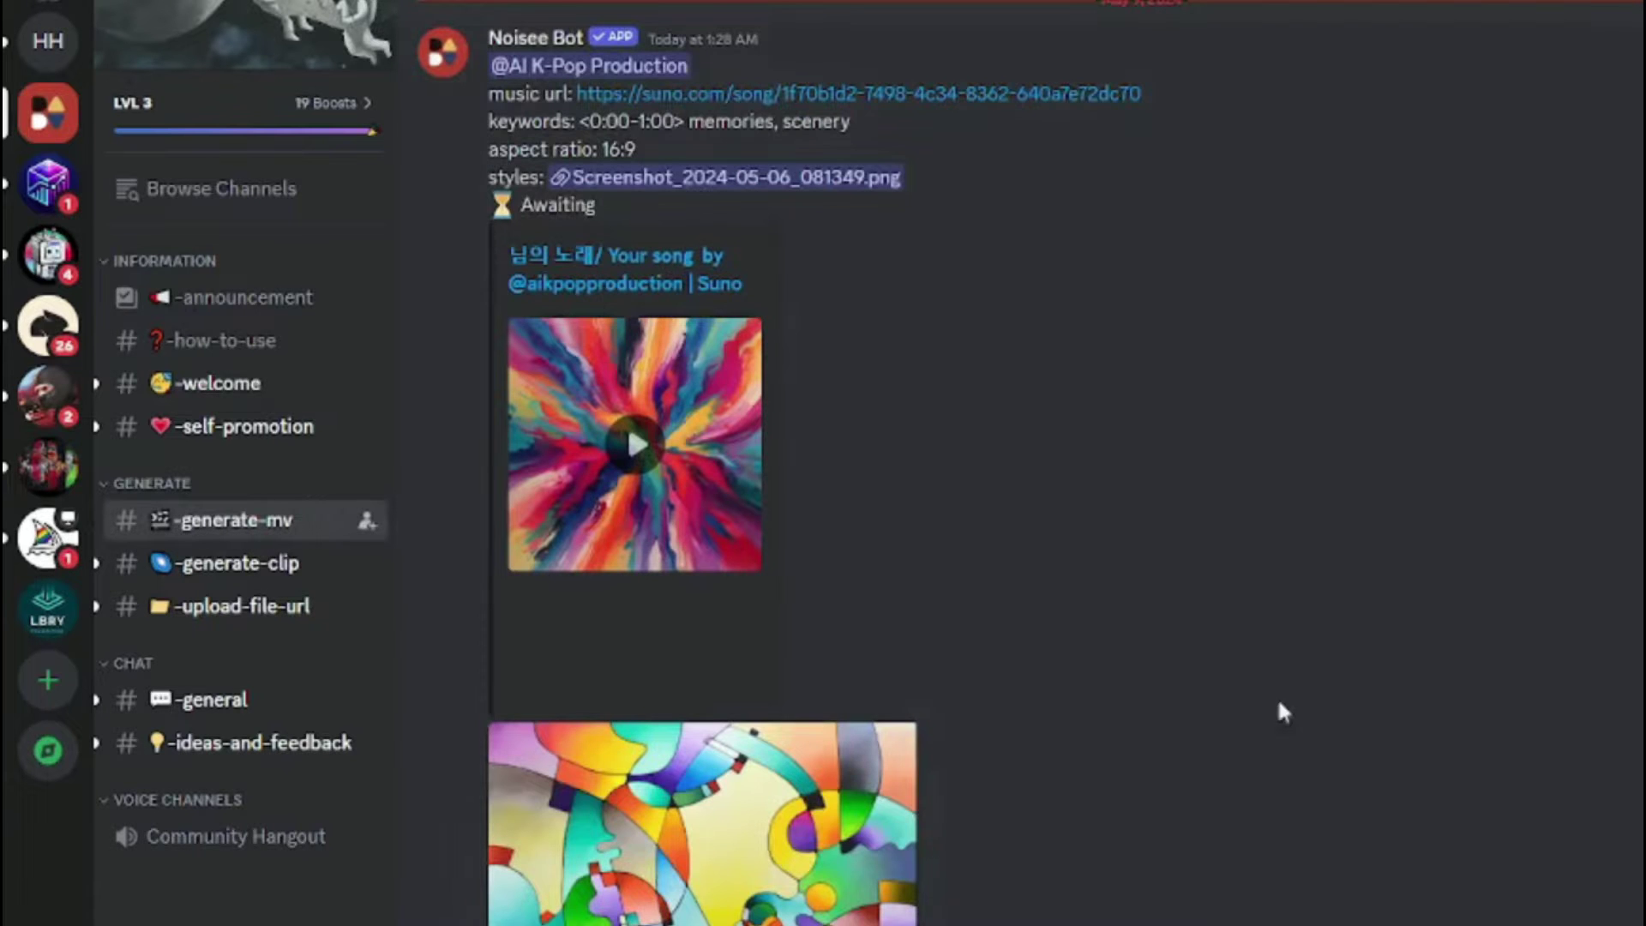
scroll(843, 751, "up", 10)
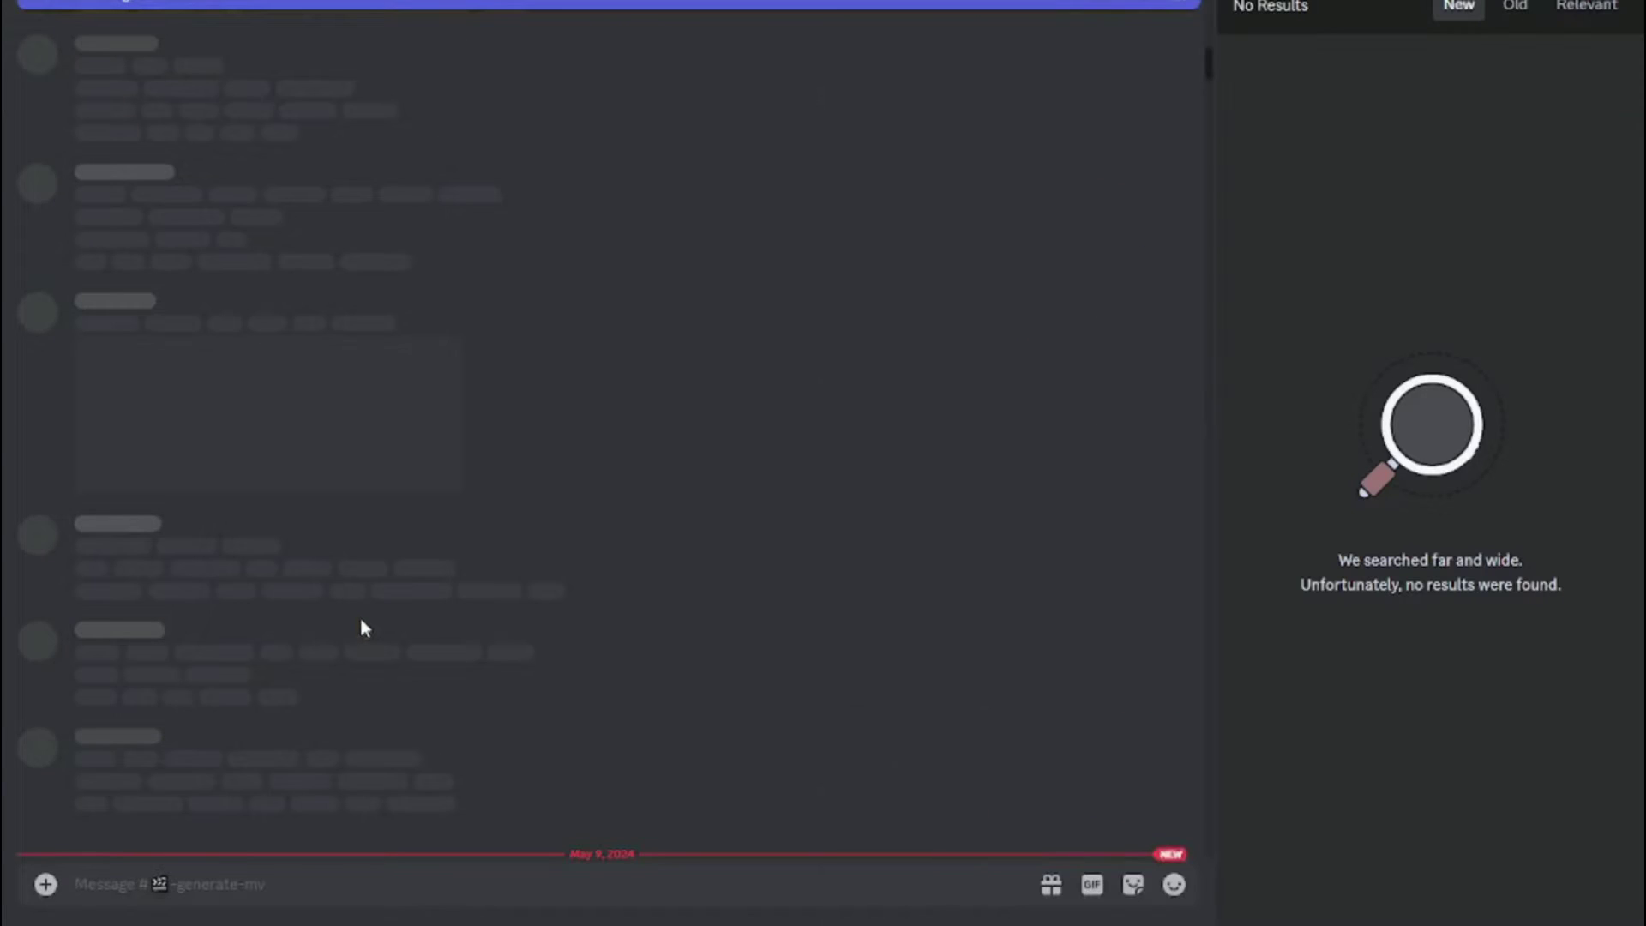
scroll(386, 603, "down", 8)
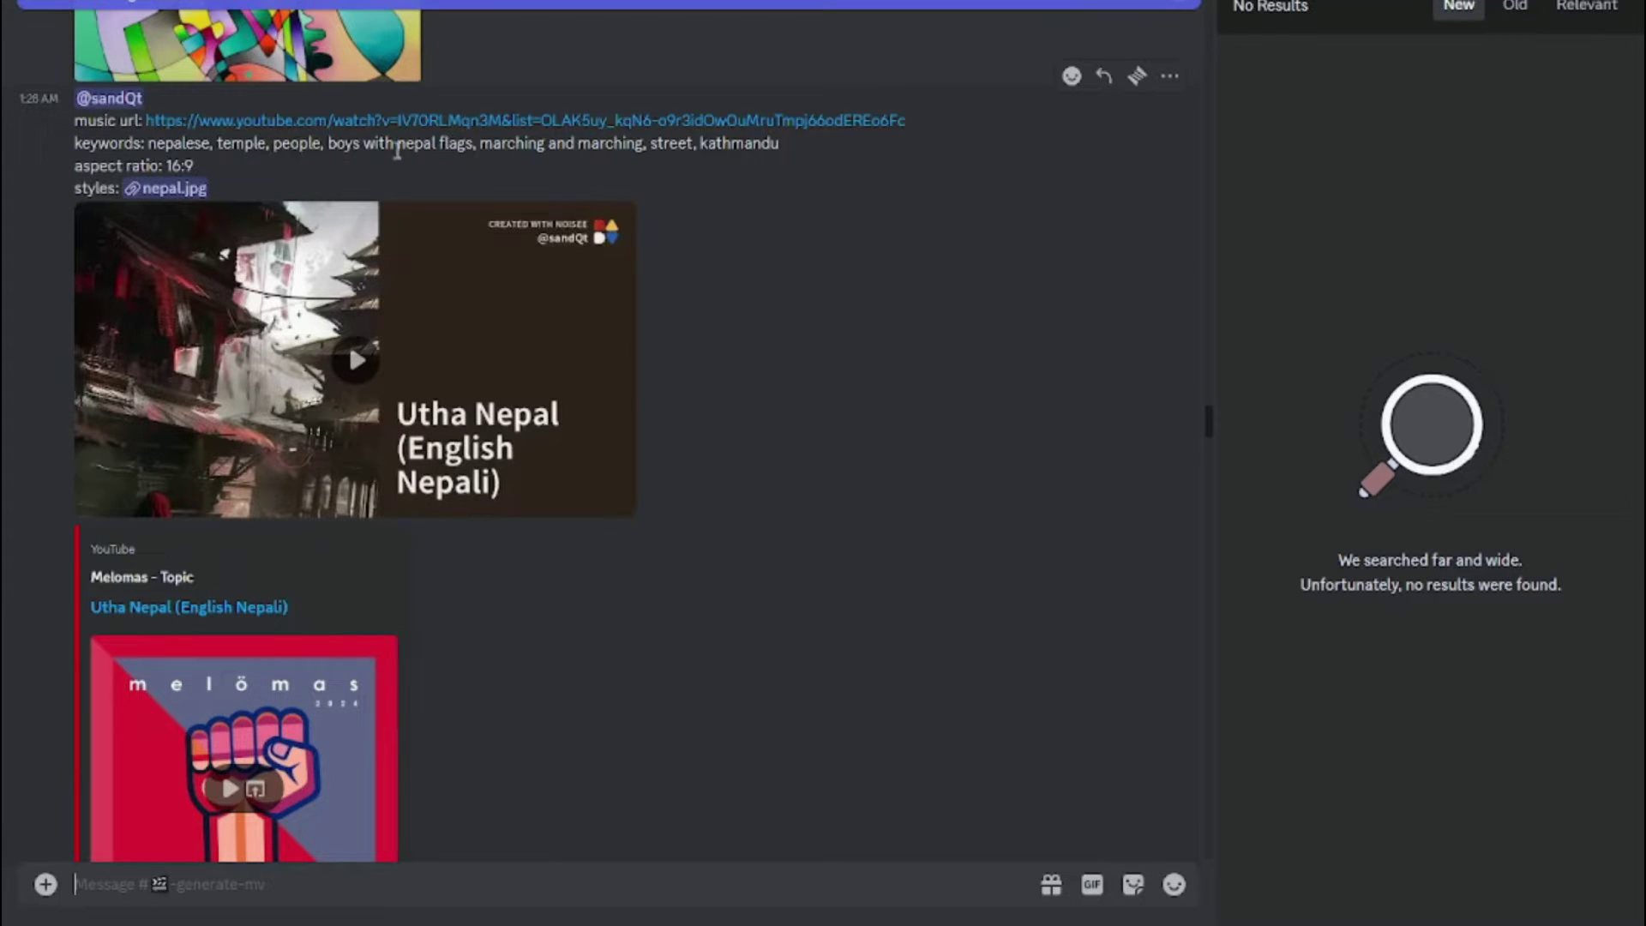
left_click(356, 360)
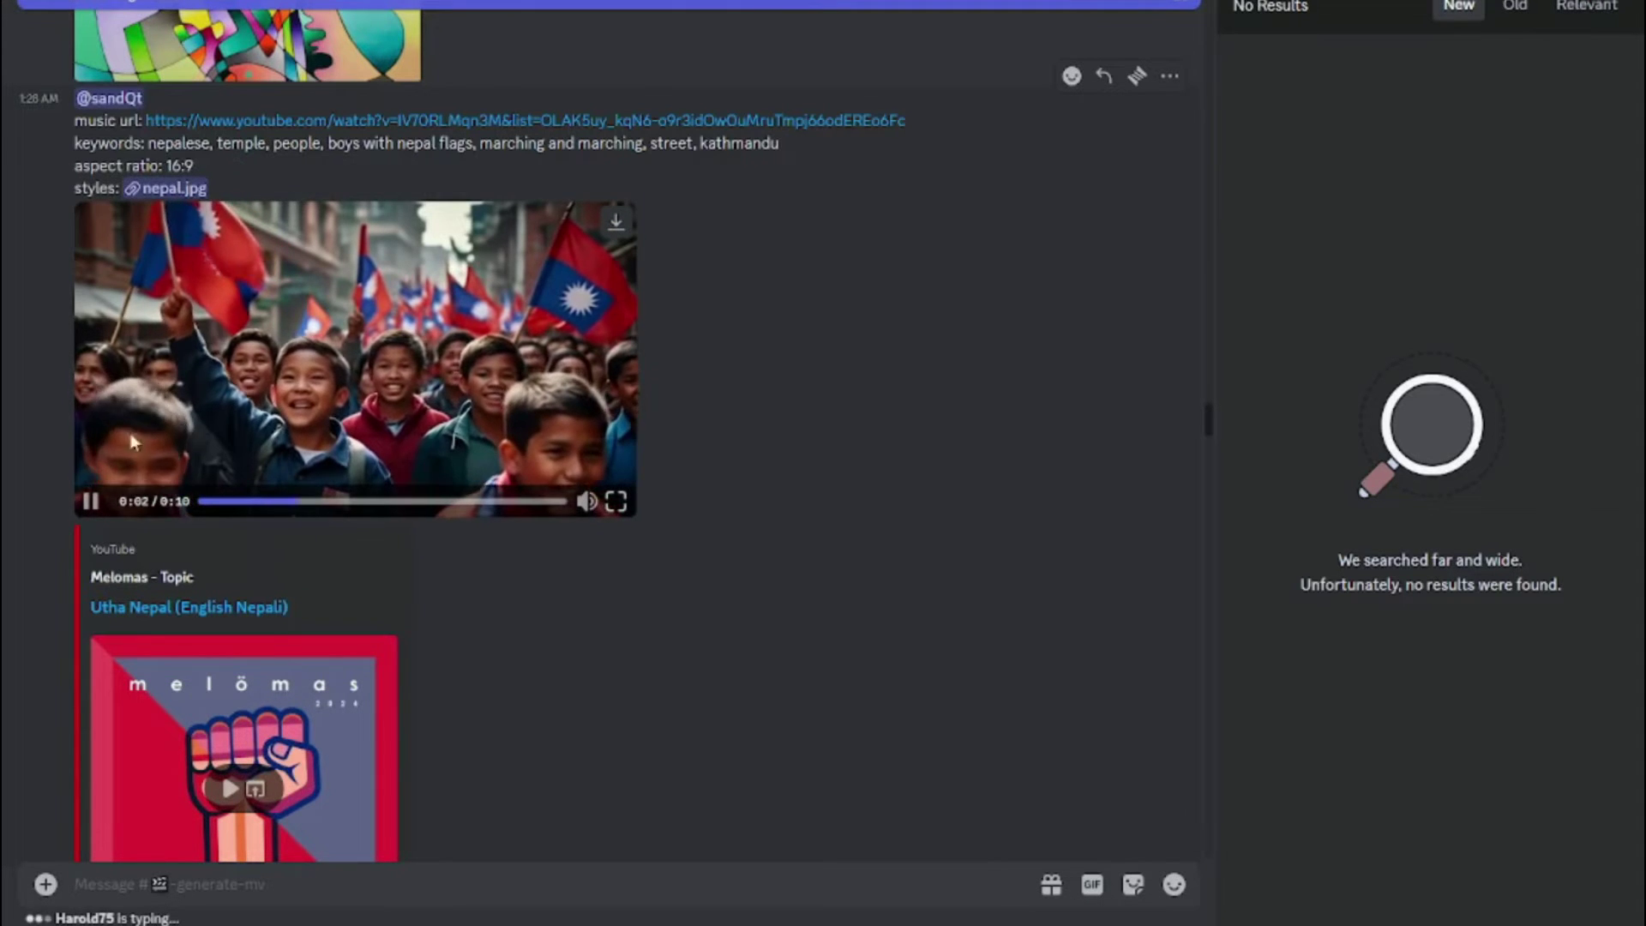
left_click(388, 444)
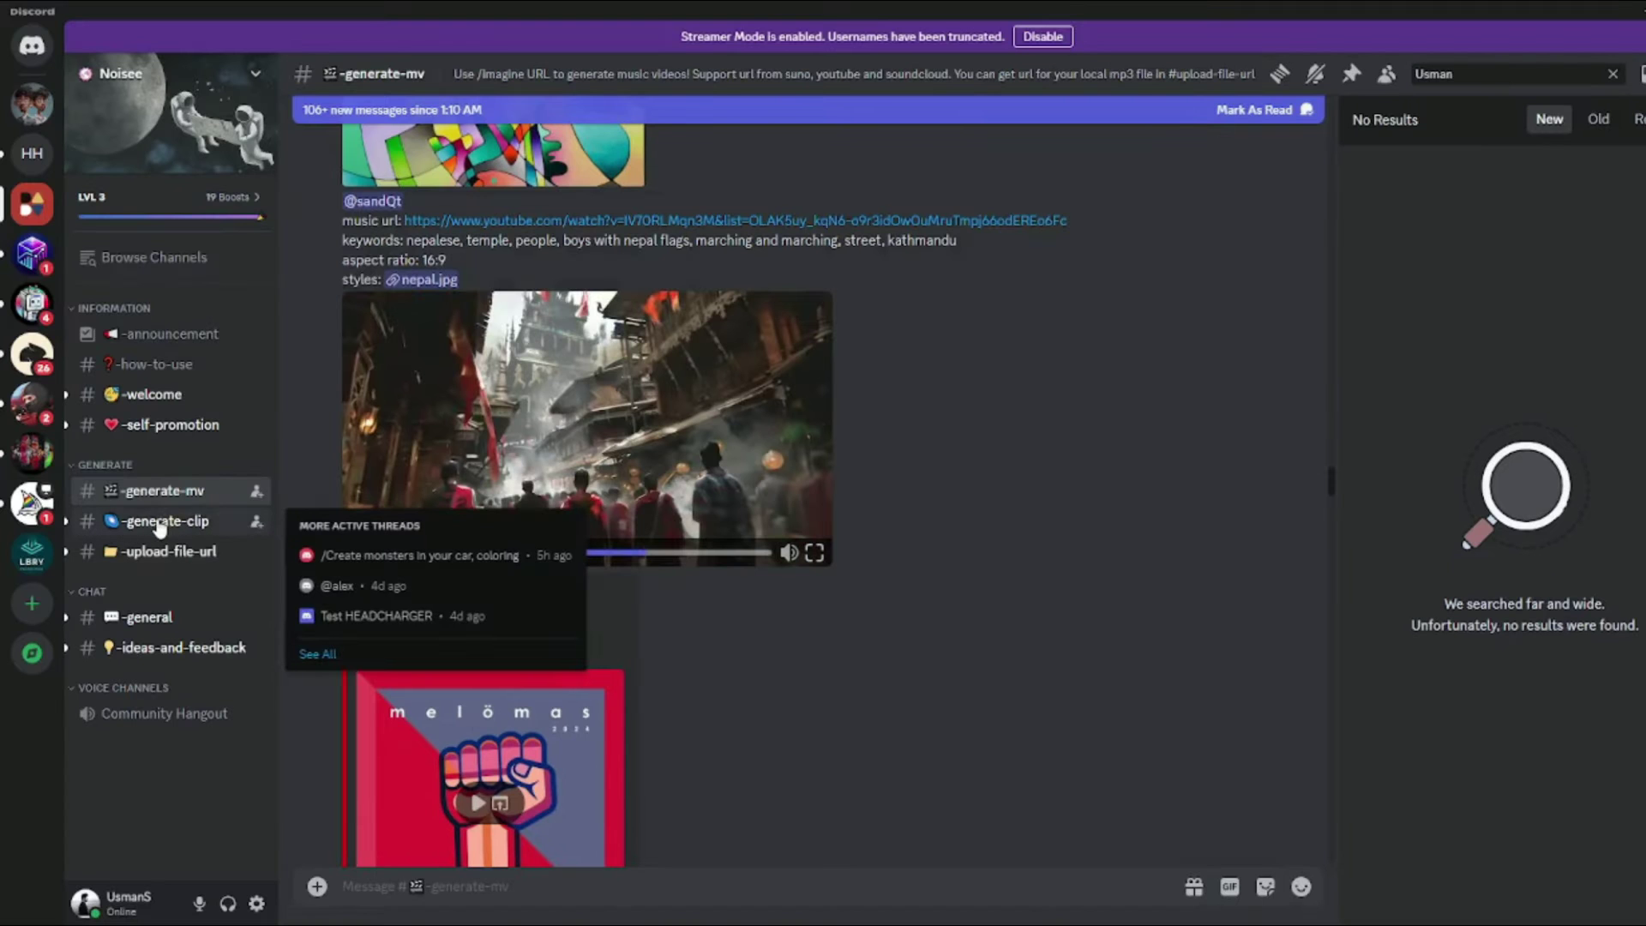
- Look into the generate-clip and upload-file-url channels and return to the generate-mv channel
left_click(160, 520)
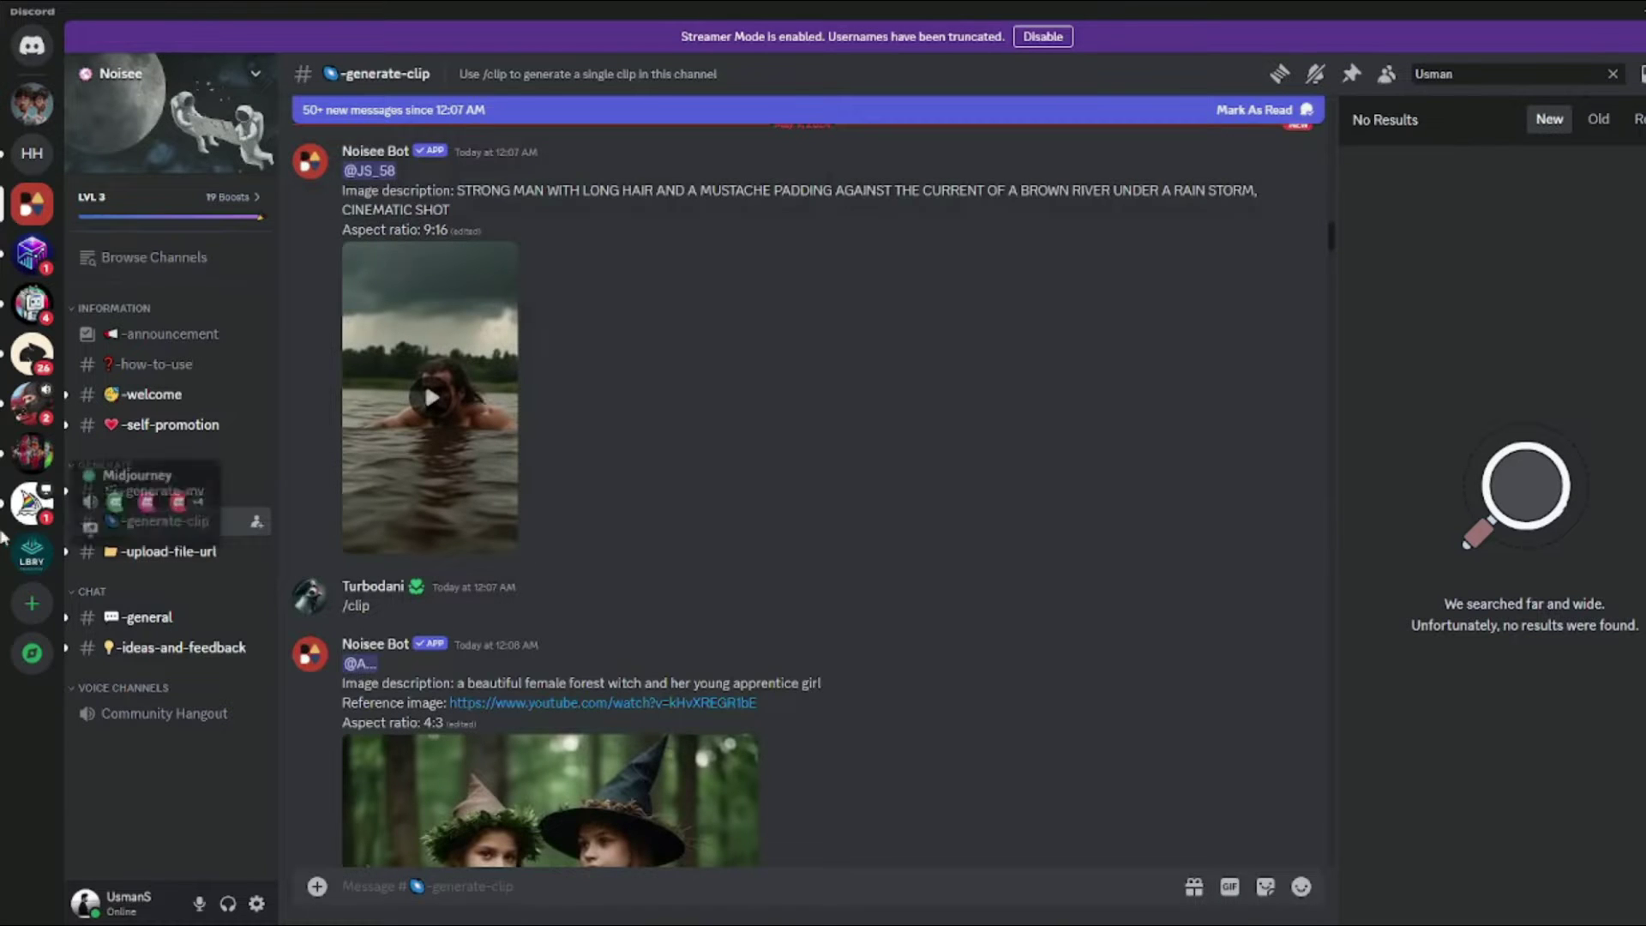
left_click(129, 551)
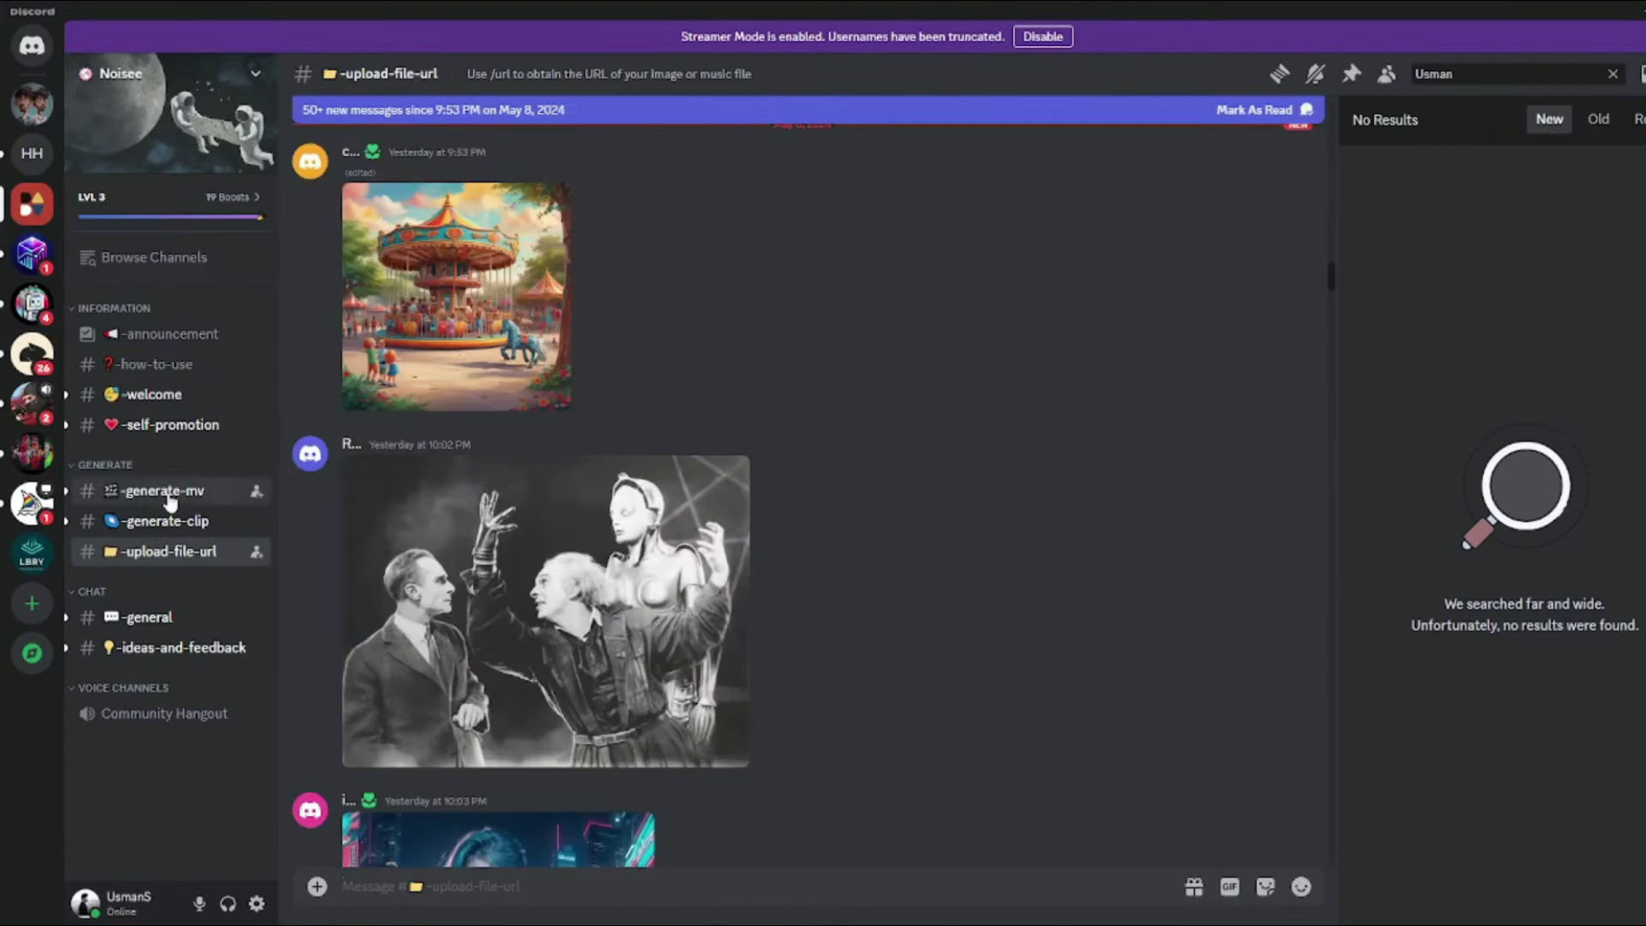
key("alt+Up")
key("alt+Up")
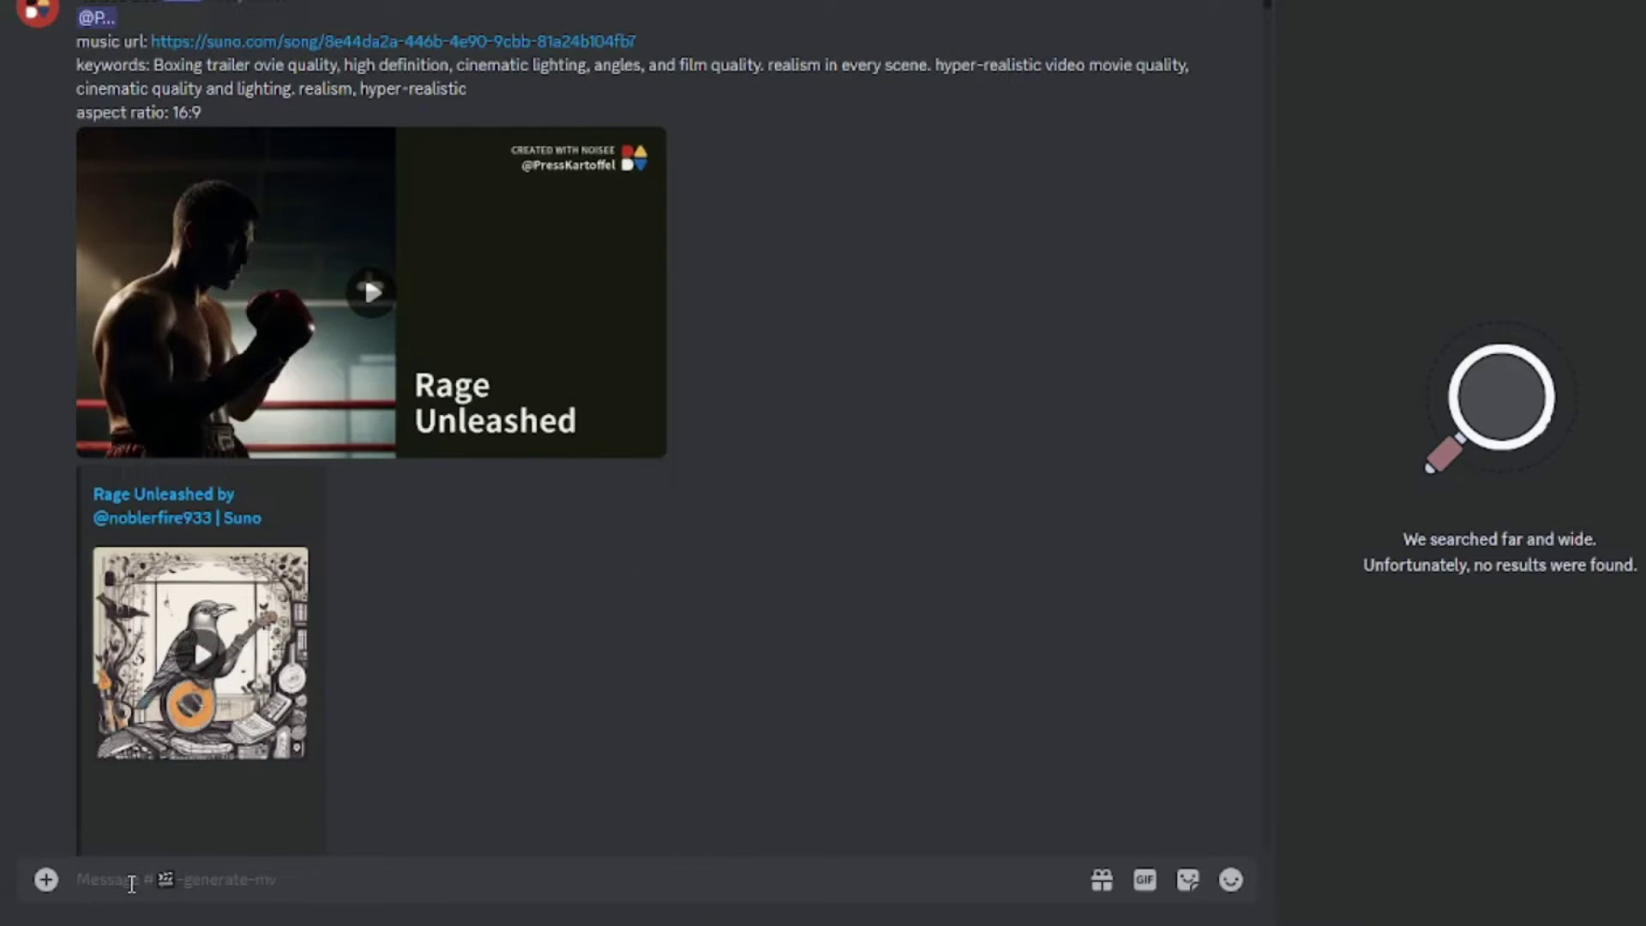
- Begin an /imagine command with its url parameter in the generate-mv channel
type("/ima")
key("Tab")
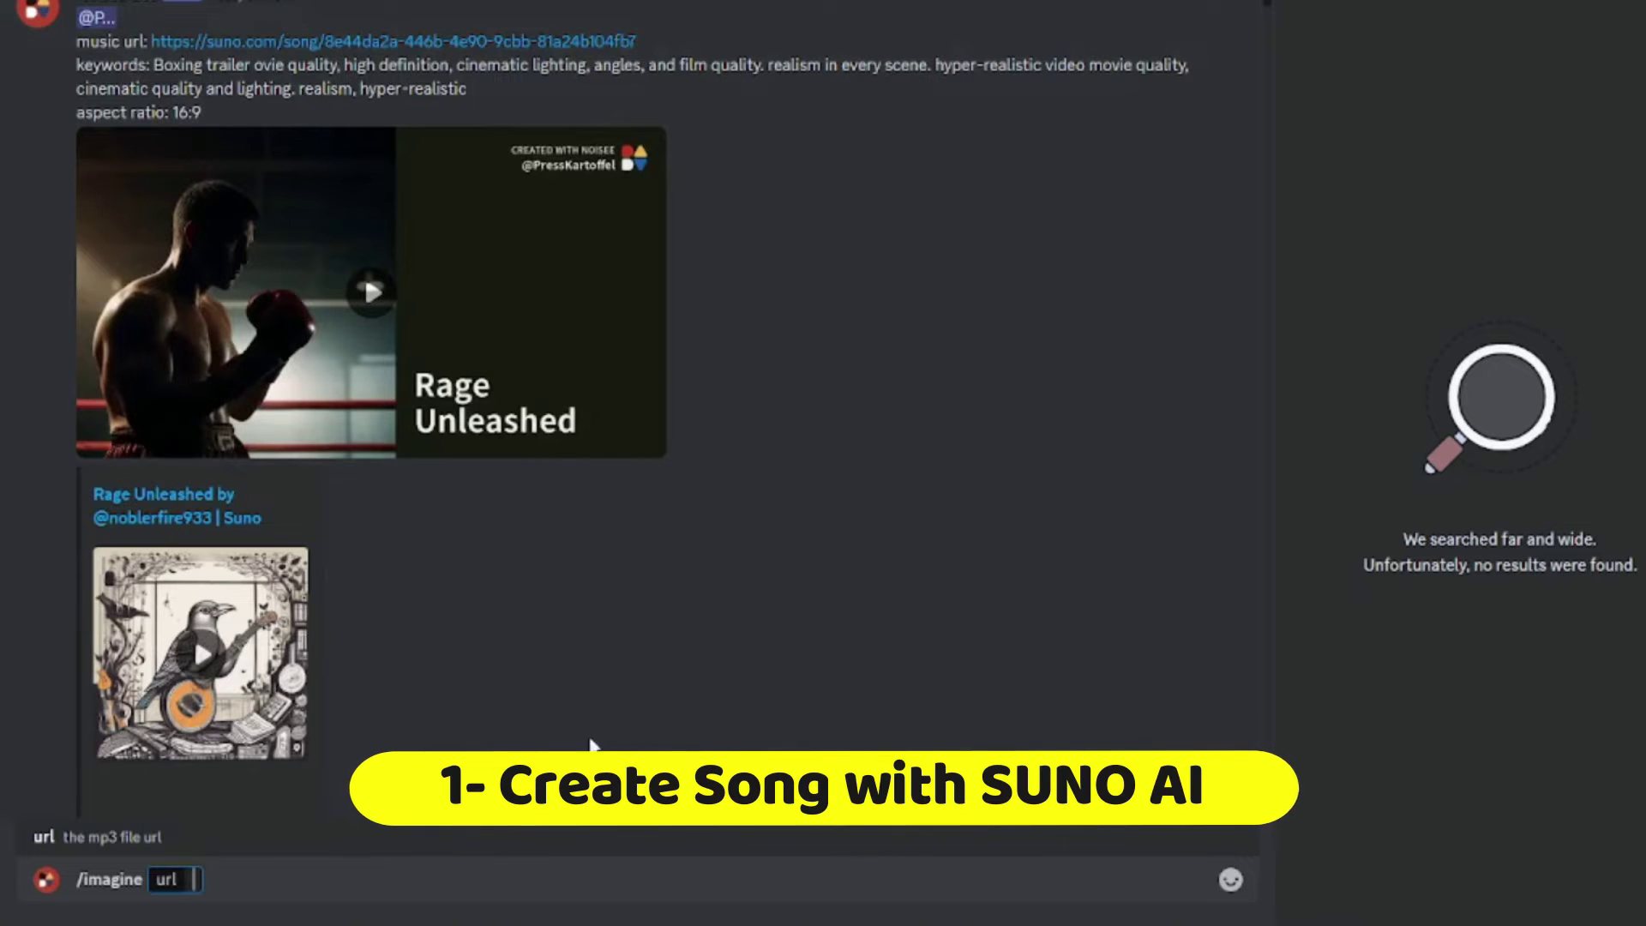
left_click(542, 847)
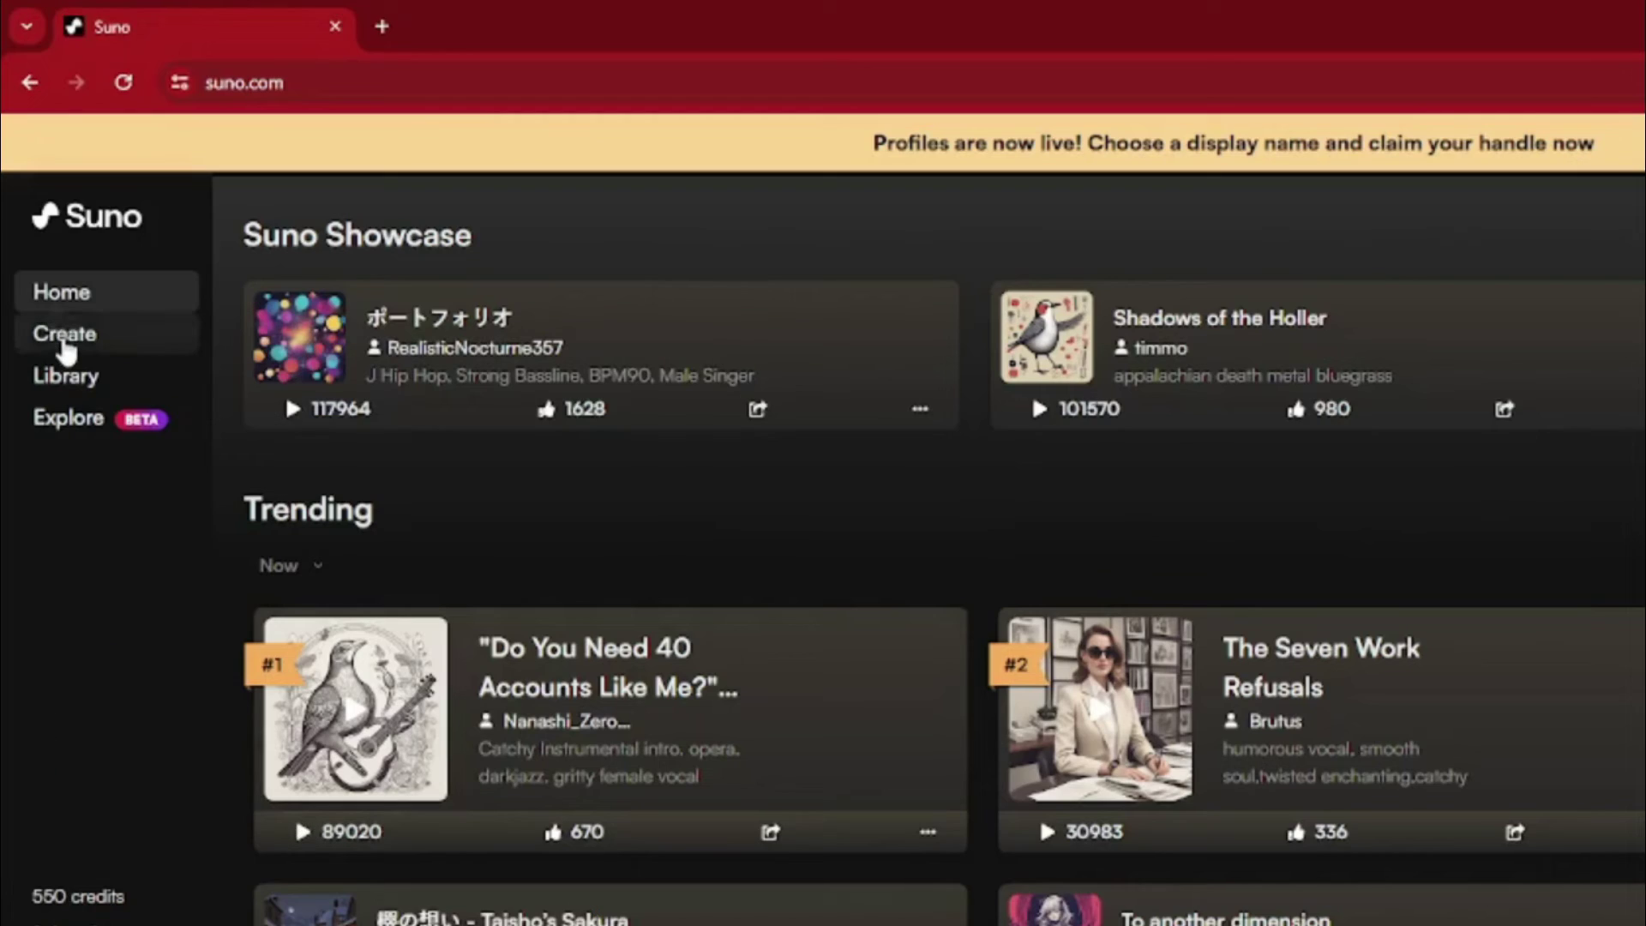
- Switch to Suno and create an instrumental song from the description "Model Overlooking the Cityscape"
left_click(64, 347)
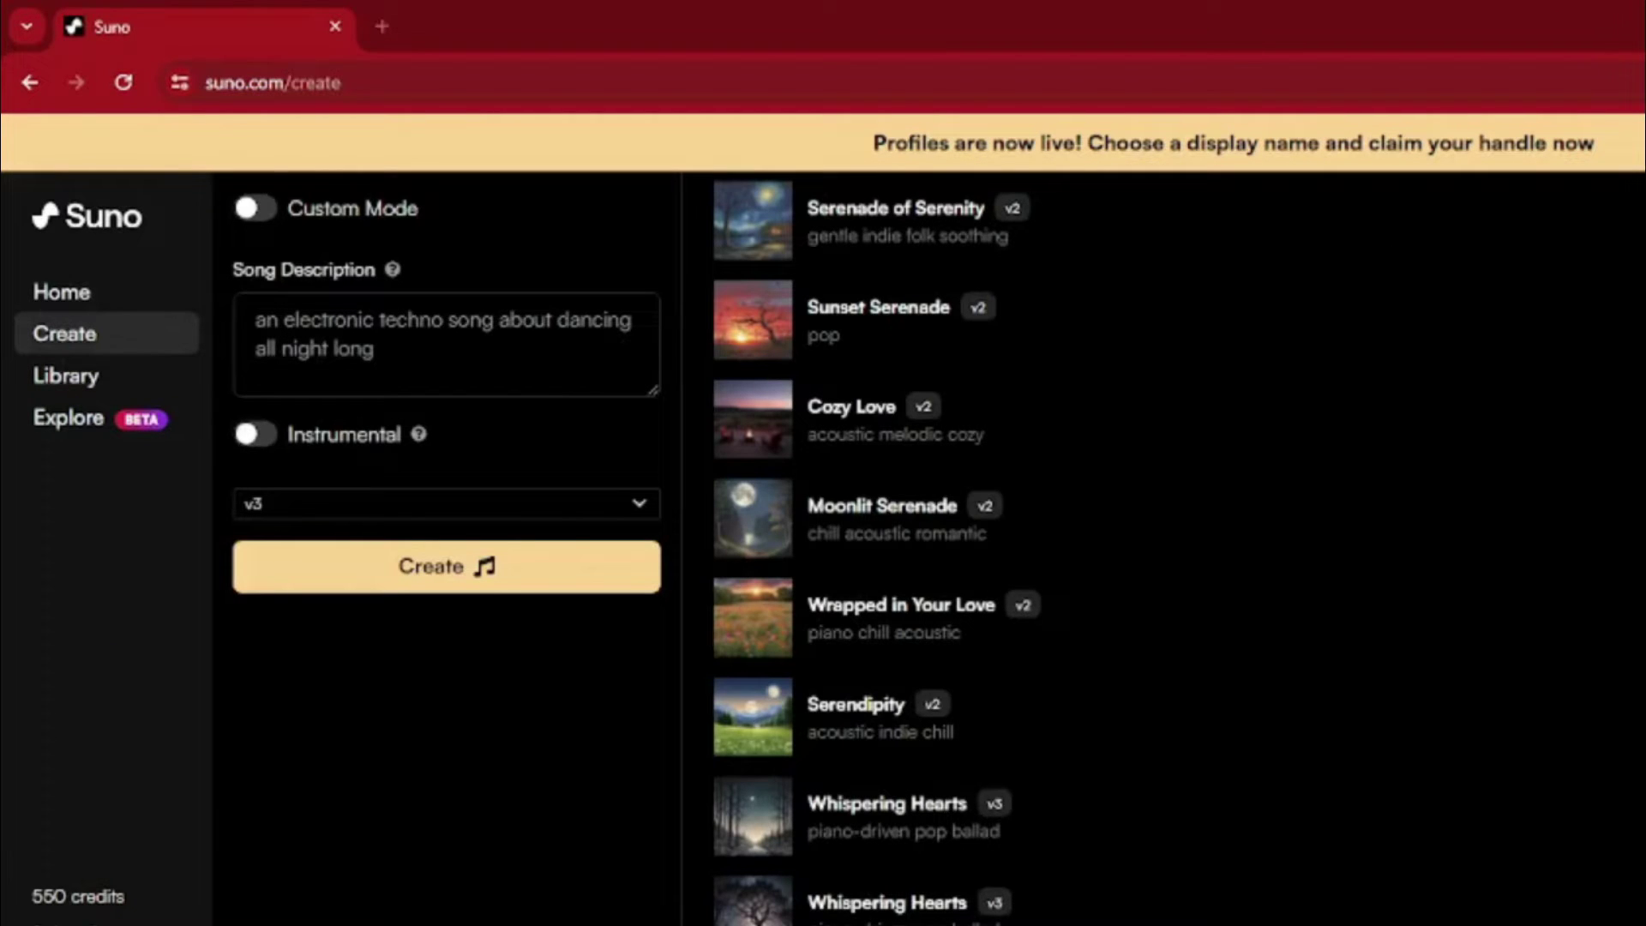
left_click(354, 342)
type("Model Overlooking the Cityscape")
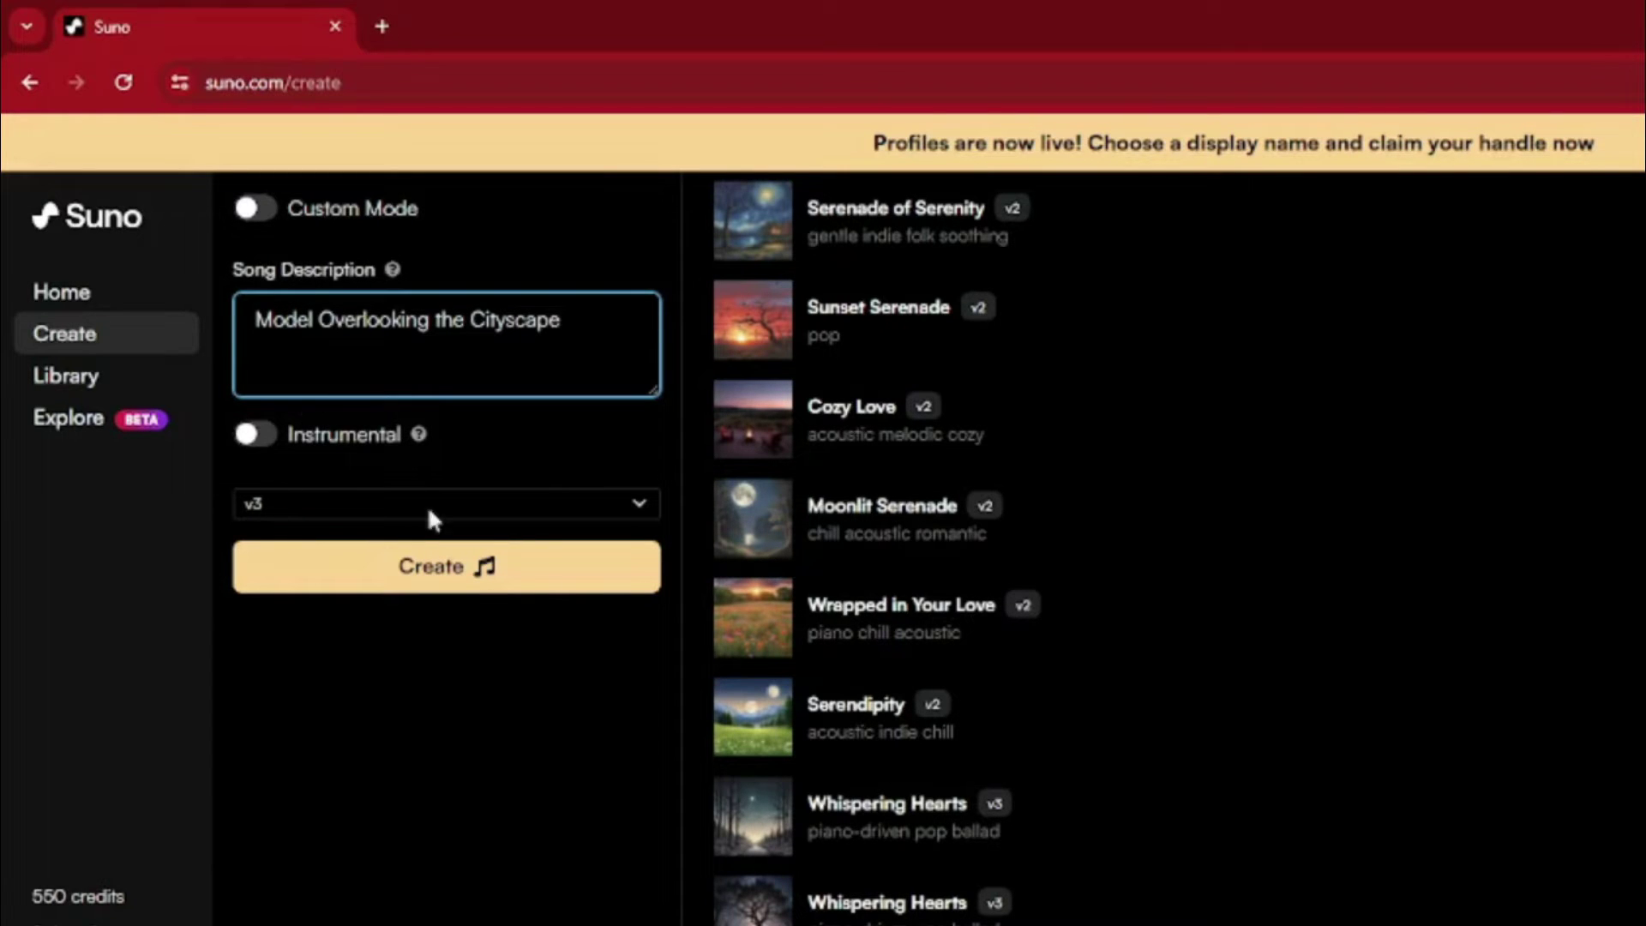
left_click(269, 442)
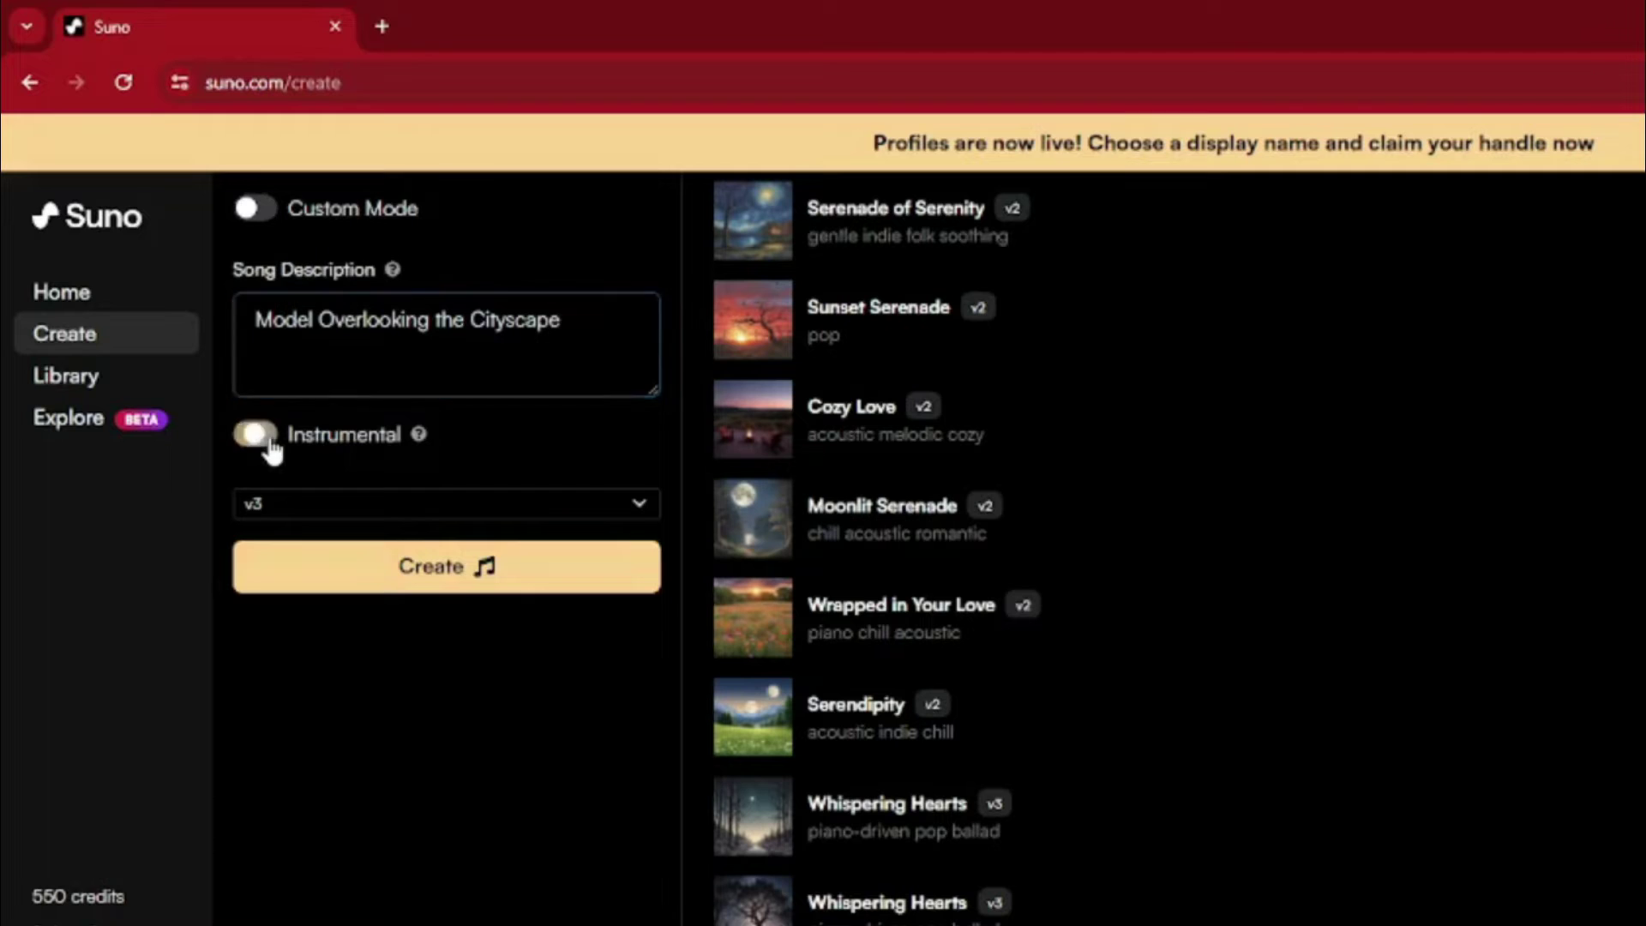
left_click(452, 568)
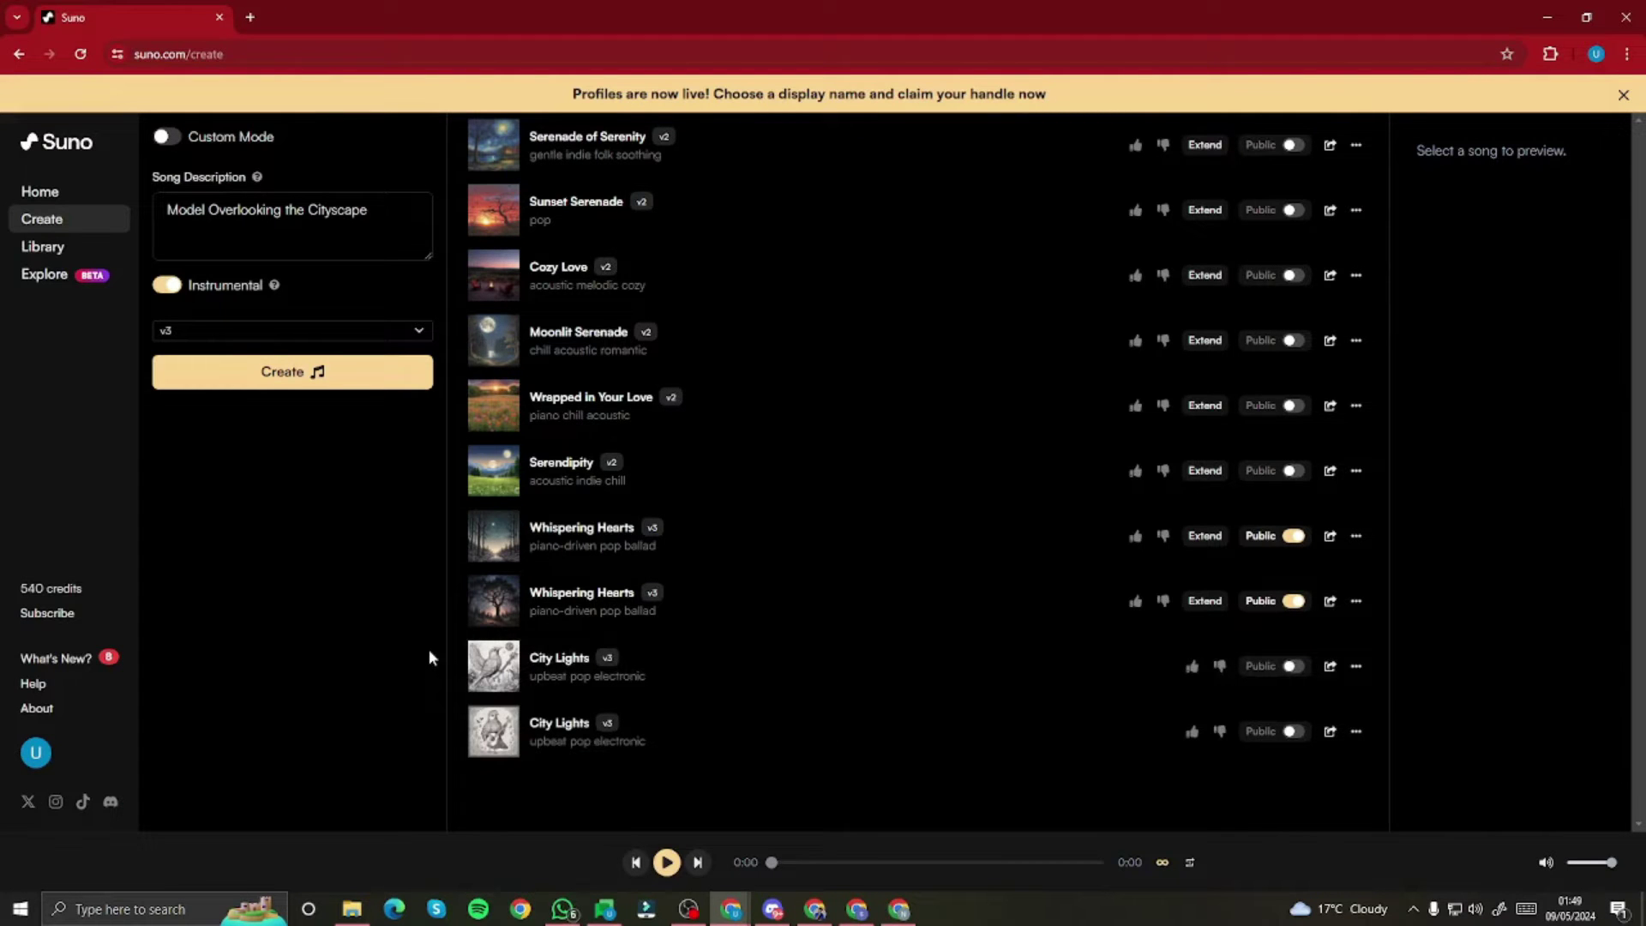
- Preview both generated "City Lights" songs and copy the song link of the second one
left_click(493, 674)
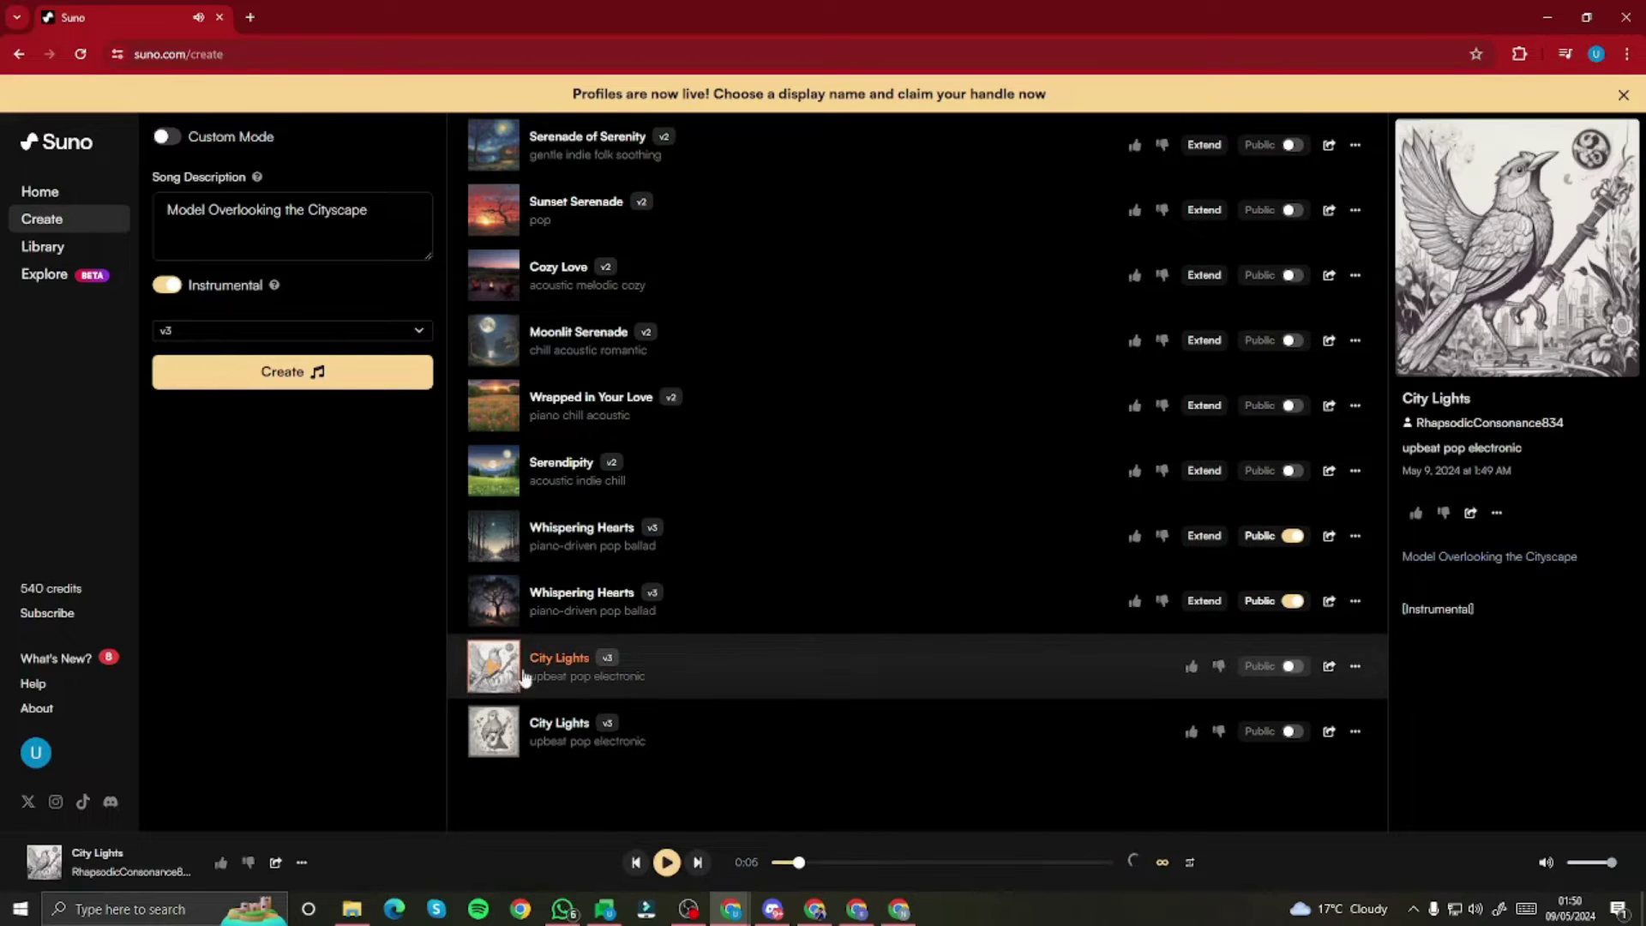
left_click(494, 739)
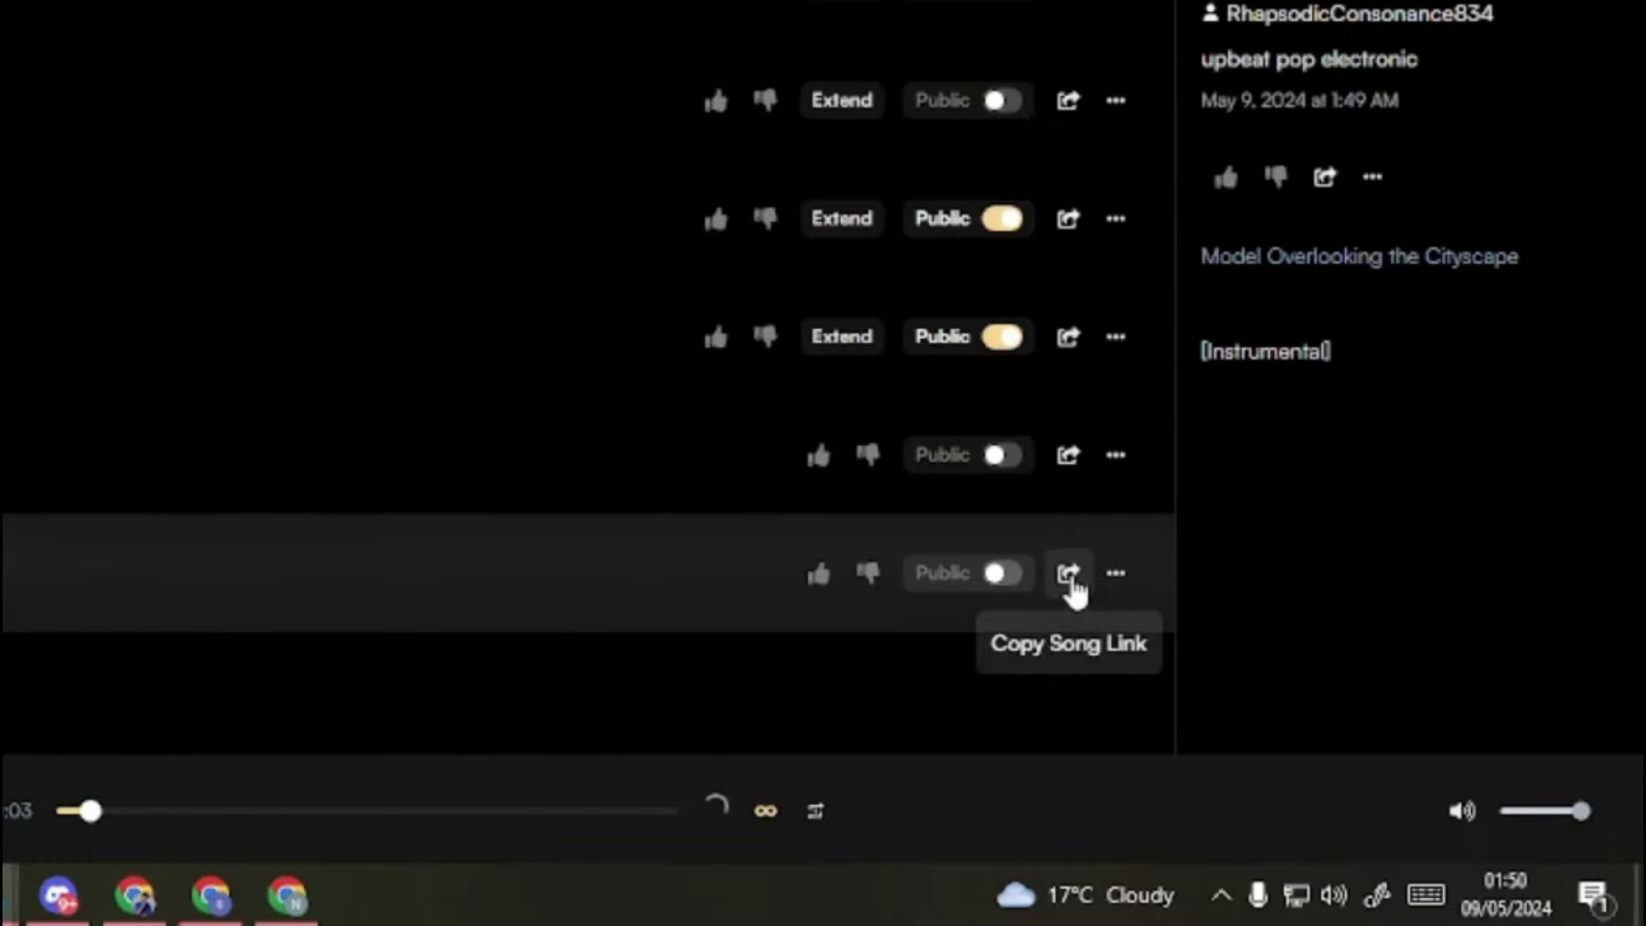
left_click(1072, 583)
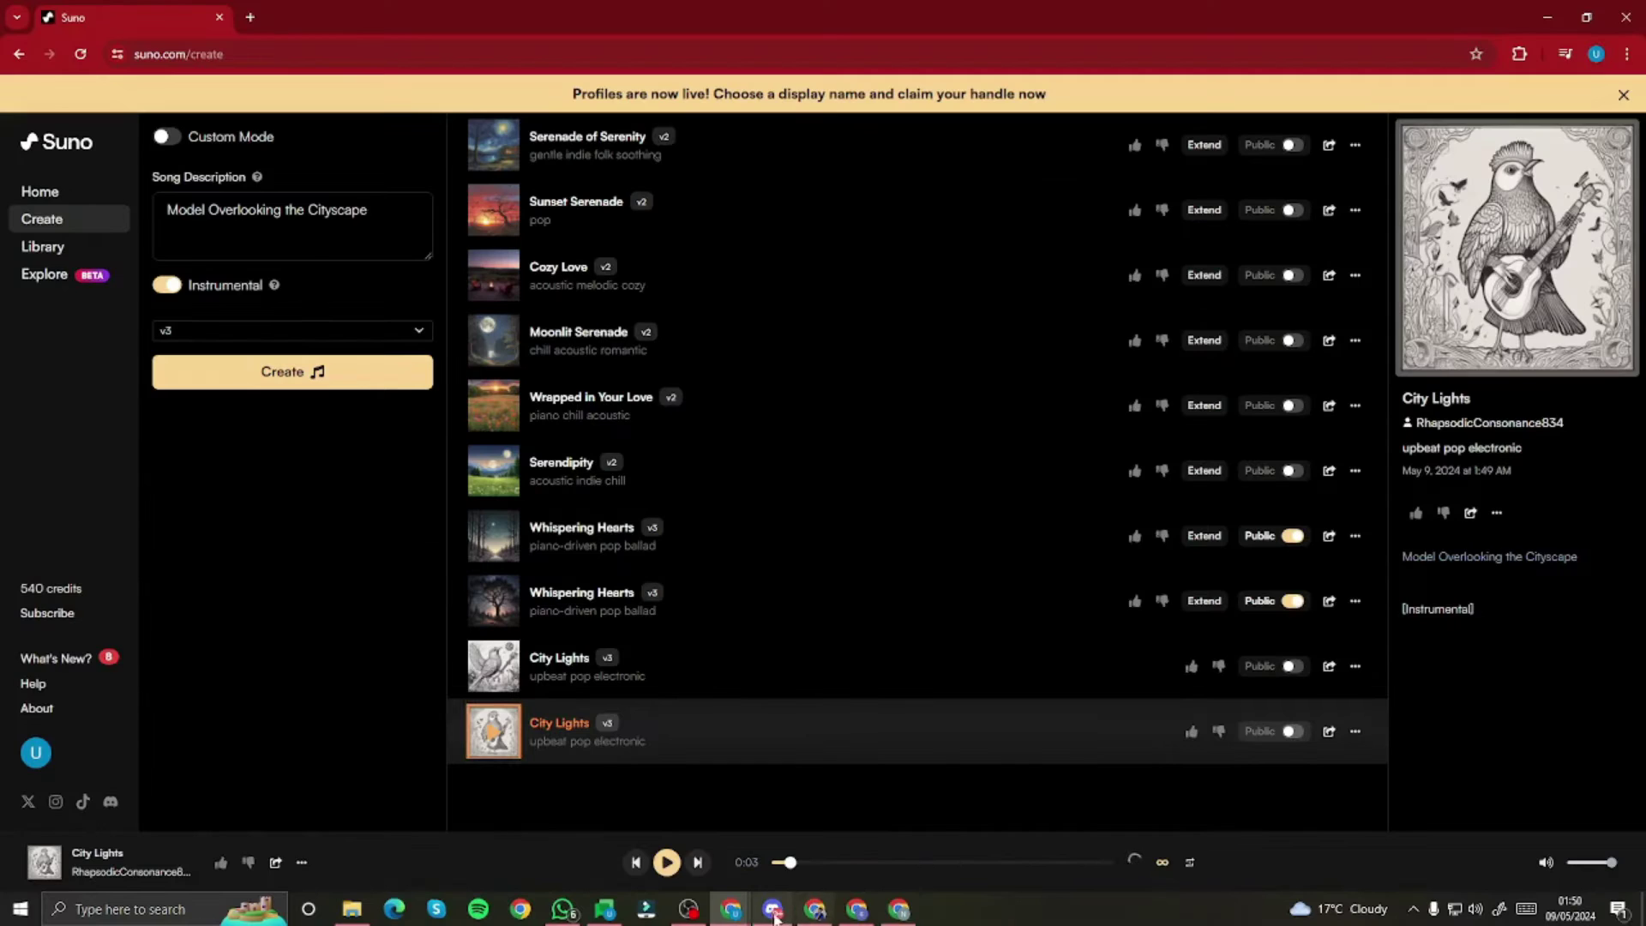
- Switch back to Discord and send the /imagine command with the copied Suno song link as its url
left_click(773, 911)
left_click(398, 853)
key("ctrl+v")
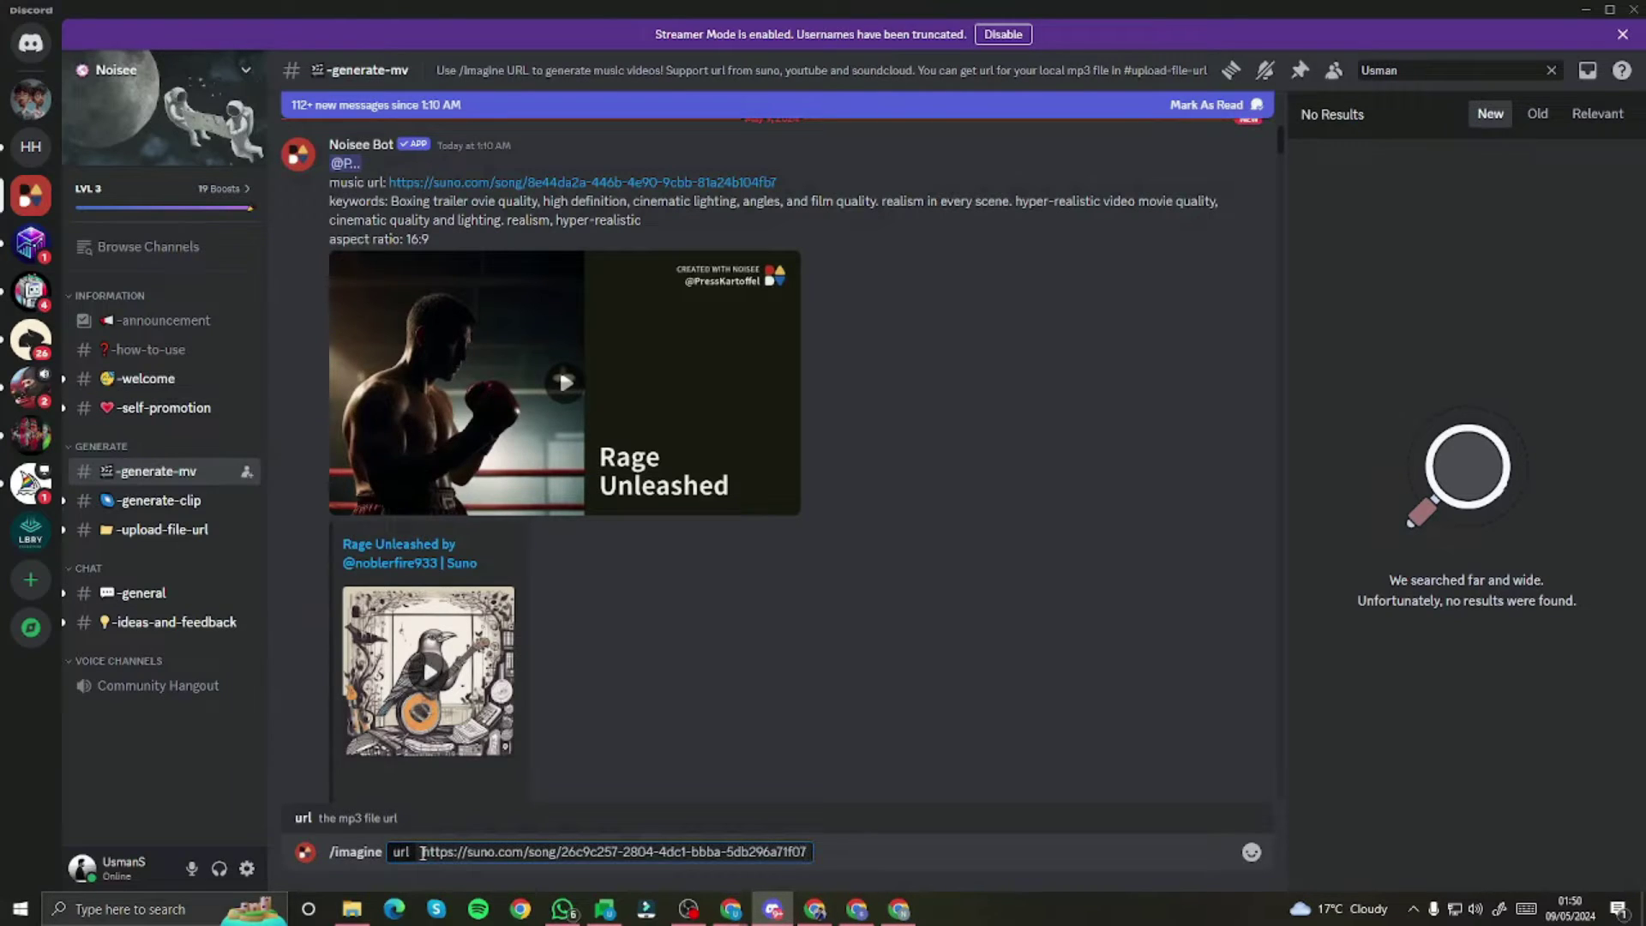
key("Return")
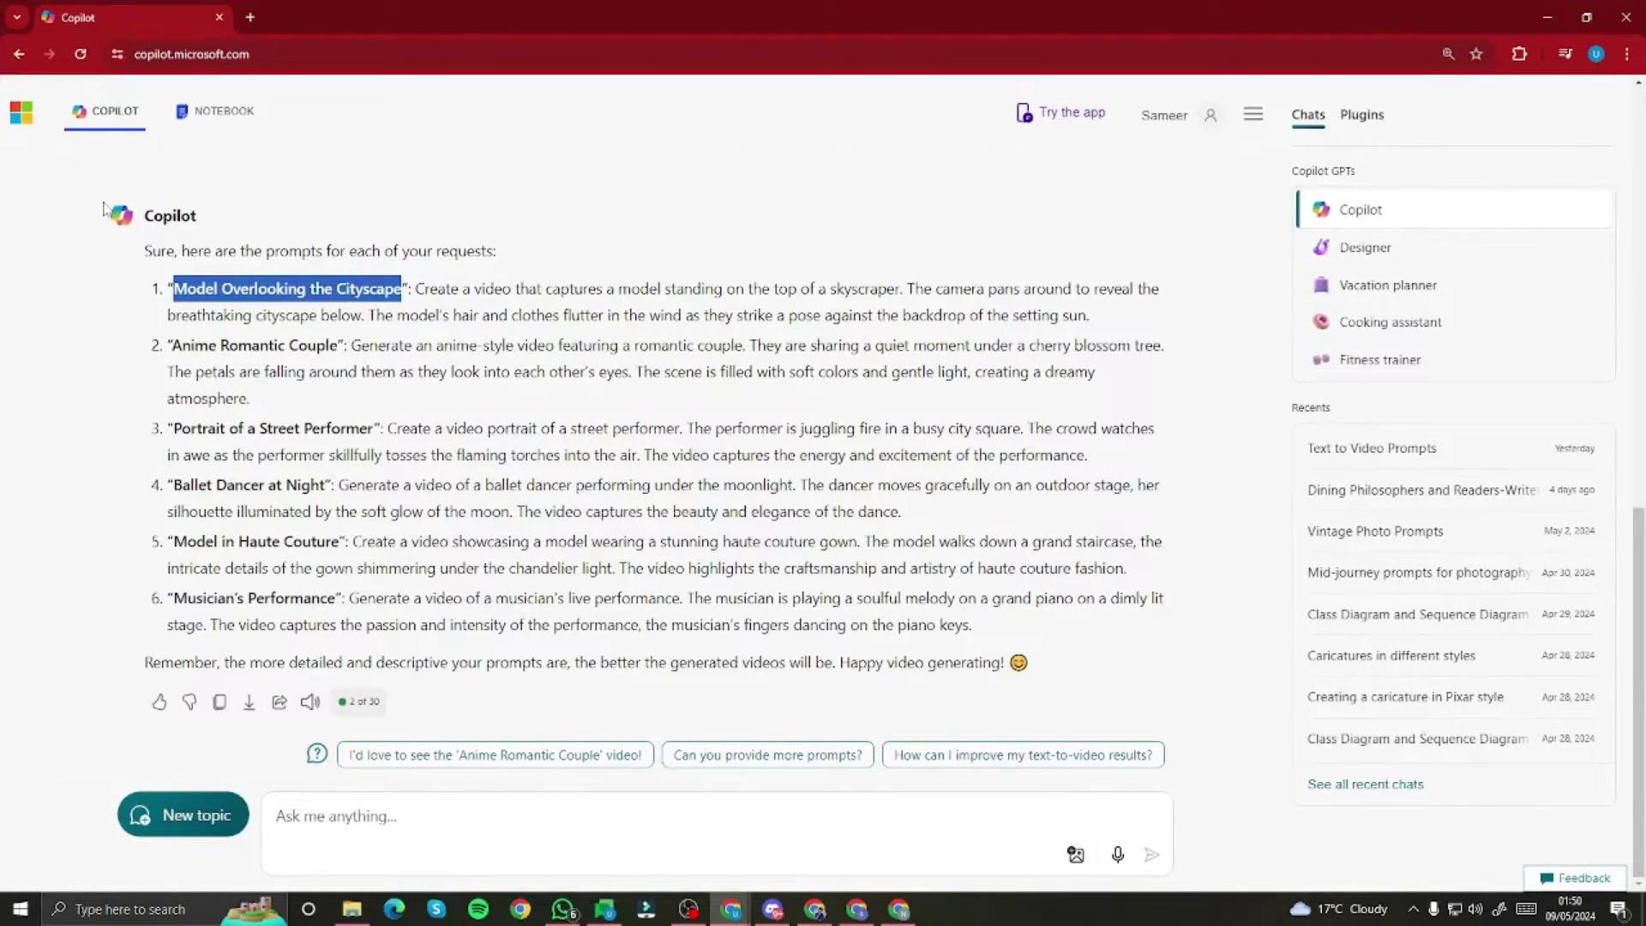
- Review the video prompts in the Copilot chat and the matching reference images in the NOisee folder
scroll(287, 339, "up", 5)
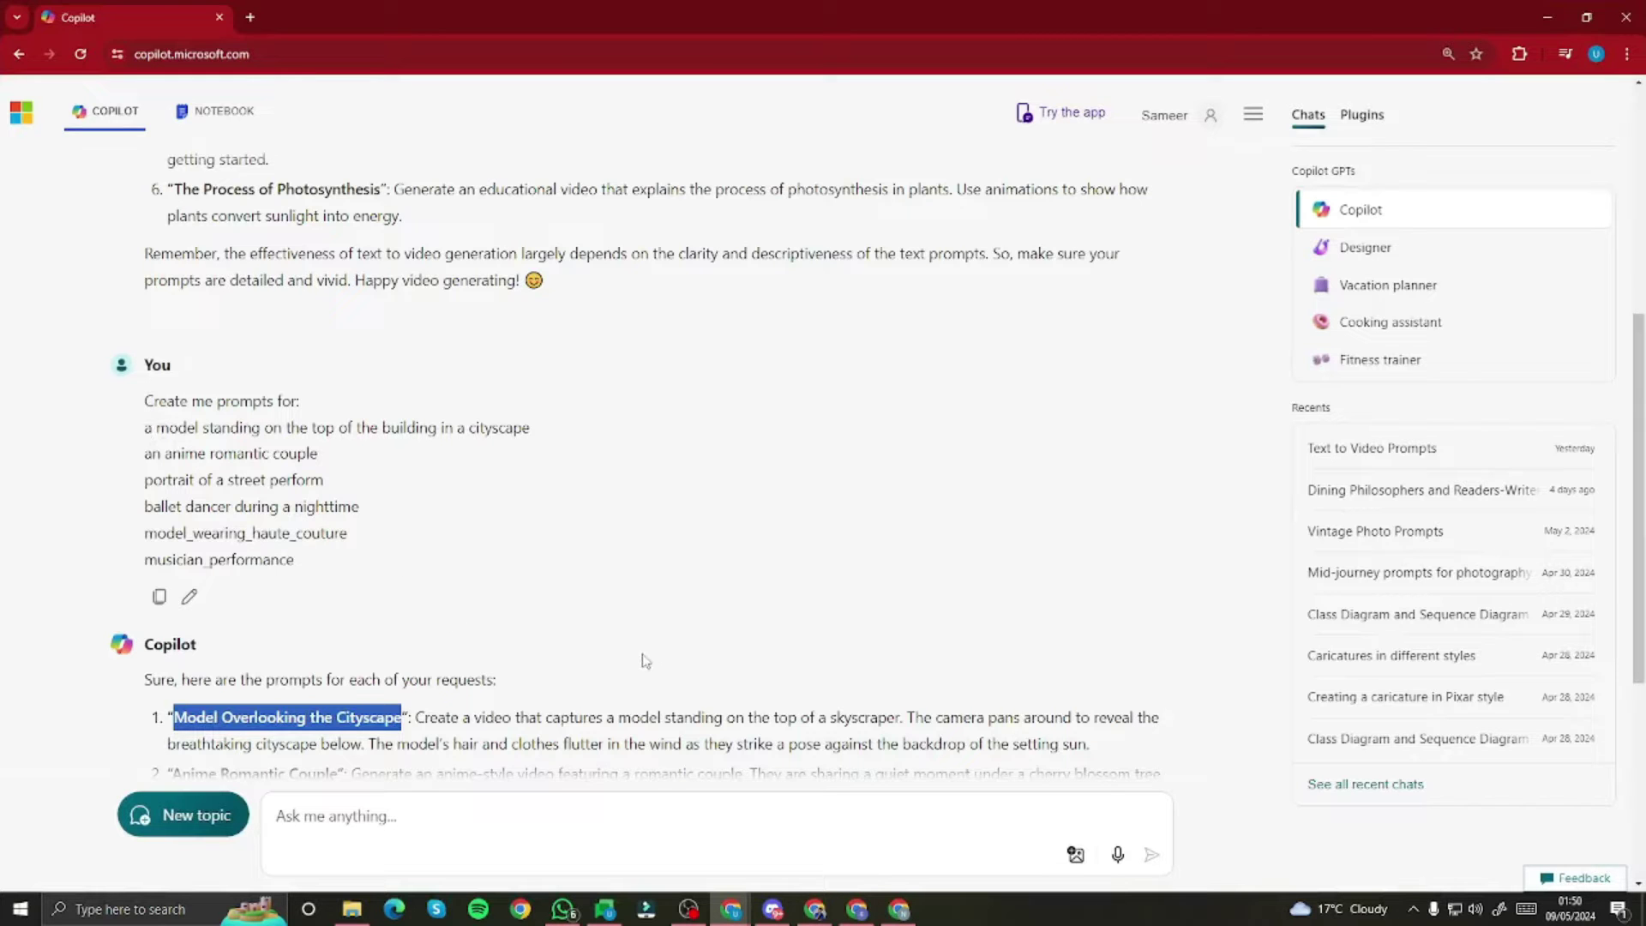
left_click(366, 915)
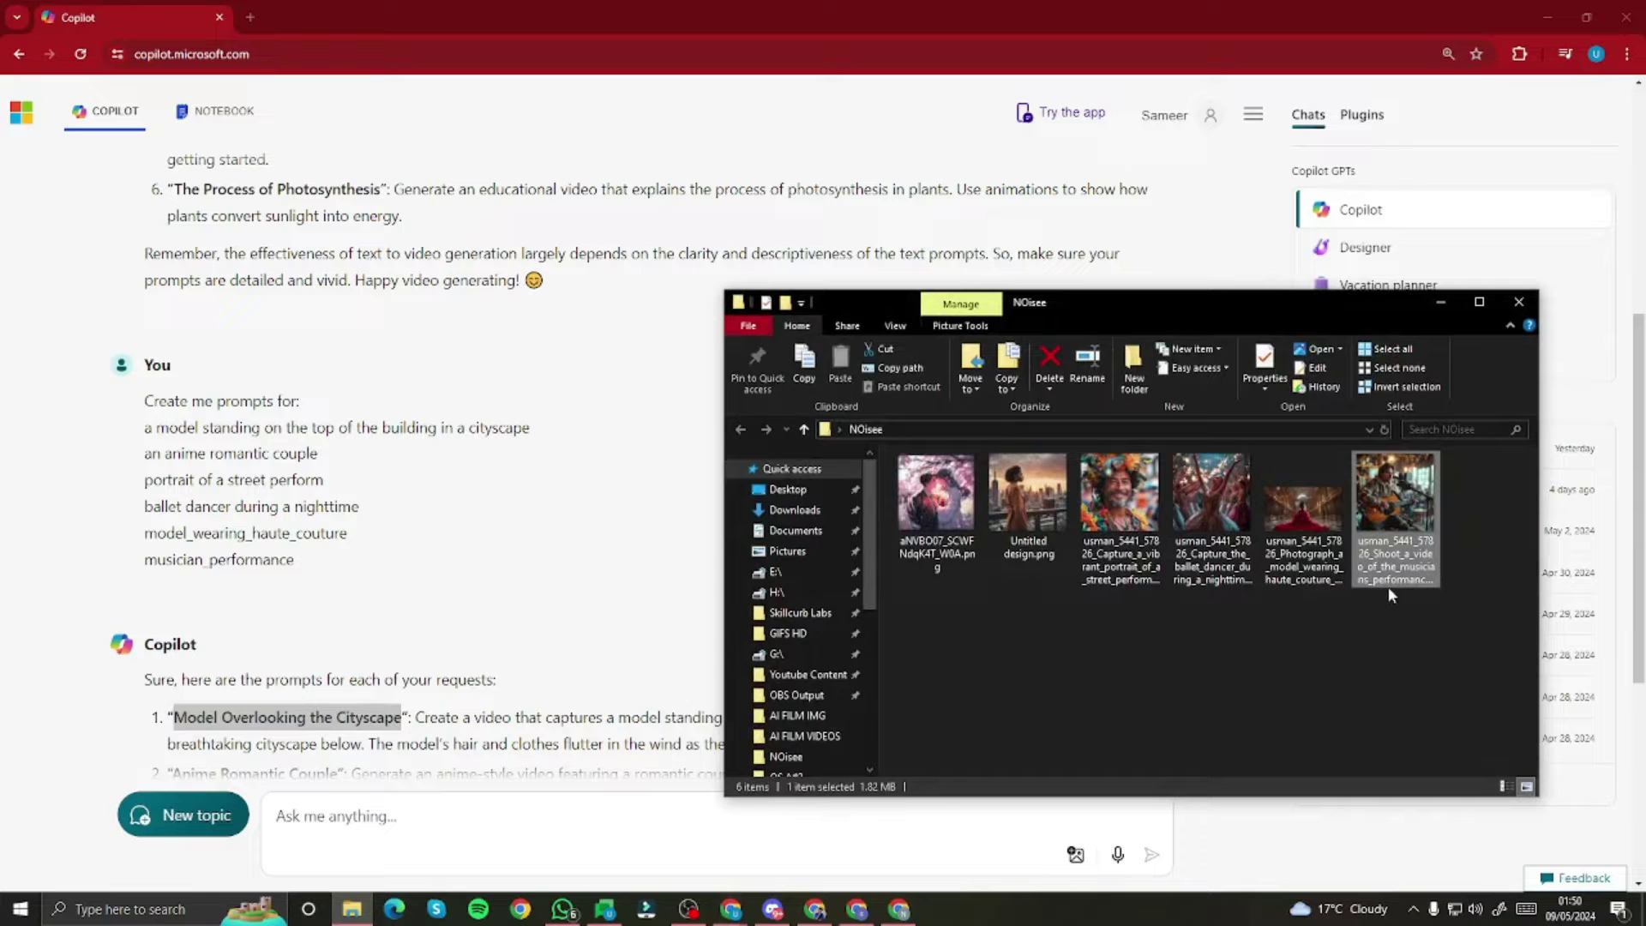
left_click(1440, 305)
scroll(470, 583, "down", 4)
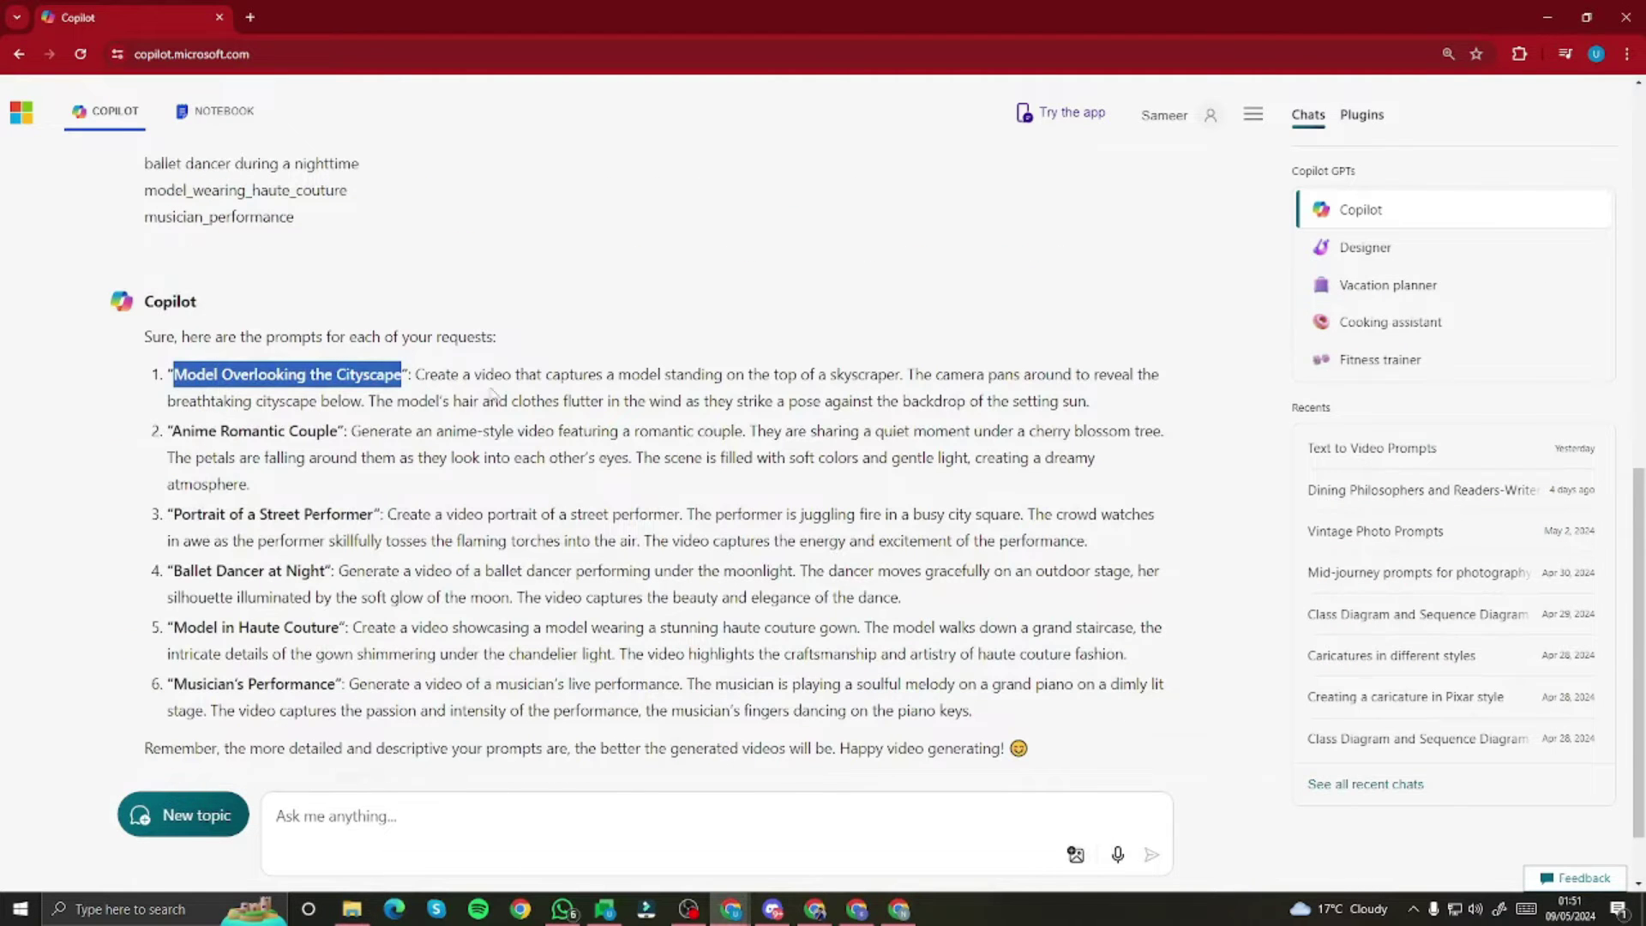
- Copy Copilot's "Model Overlooking the Cityscape" prompt text into the visuals description of the Noisee Bot Imagine form
left_click(464, 374)
left_click_drag(418, 375, 1118, 407)
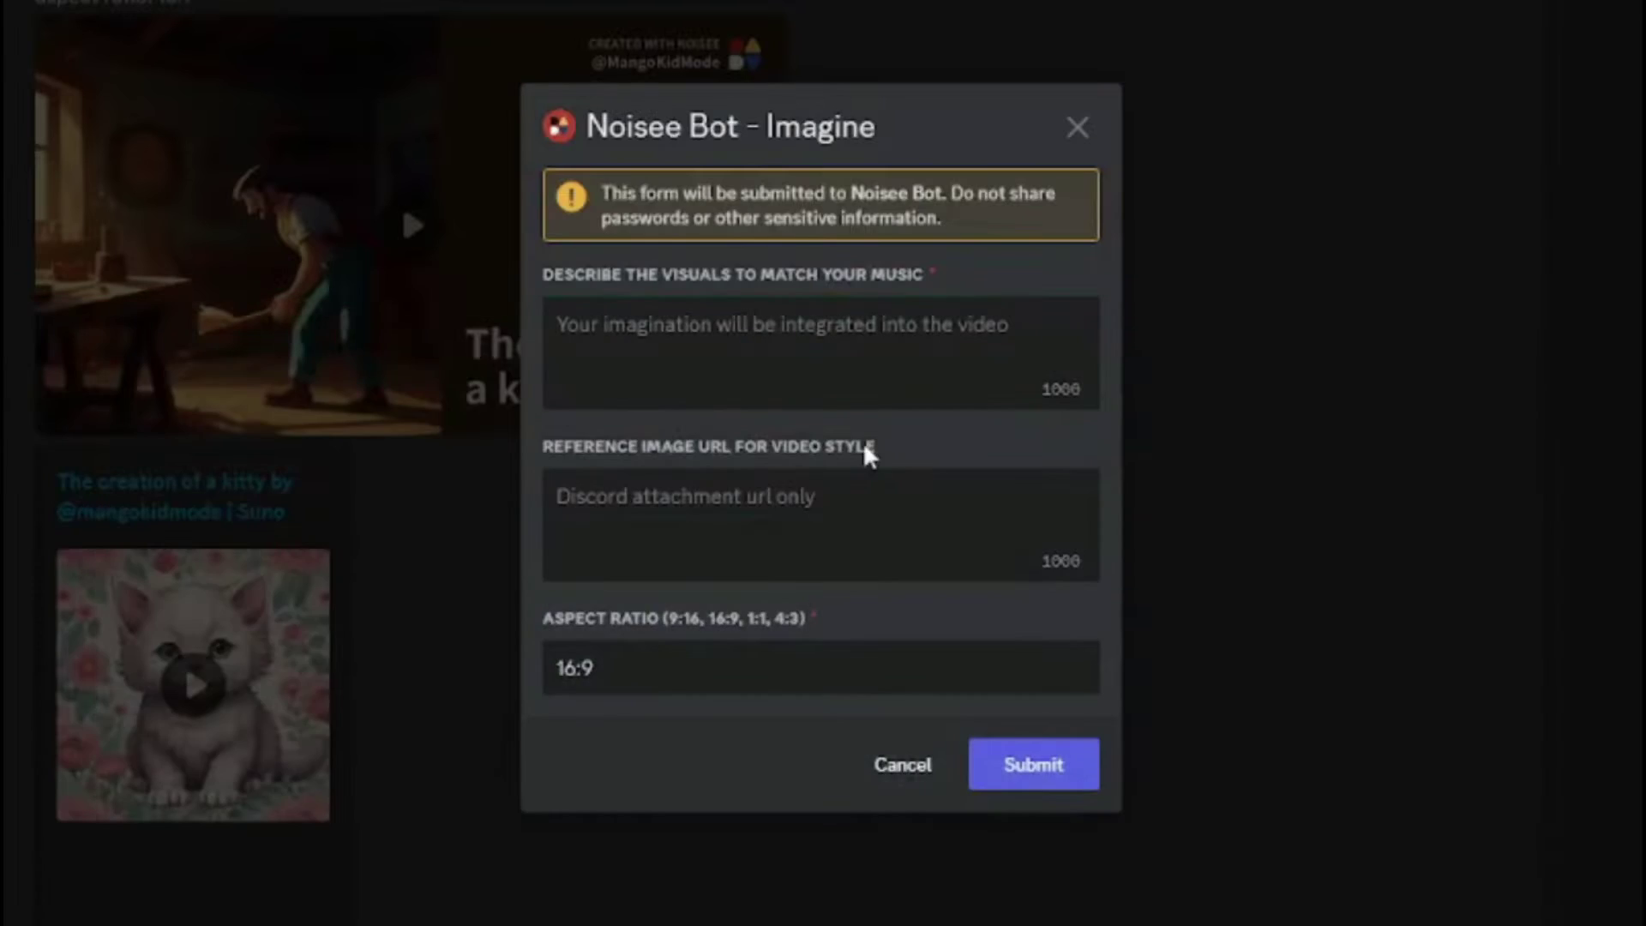
left_click(666, 363)
key("ctrl+v")
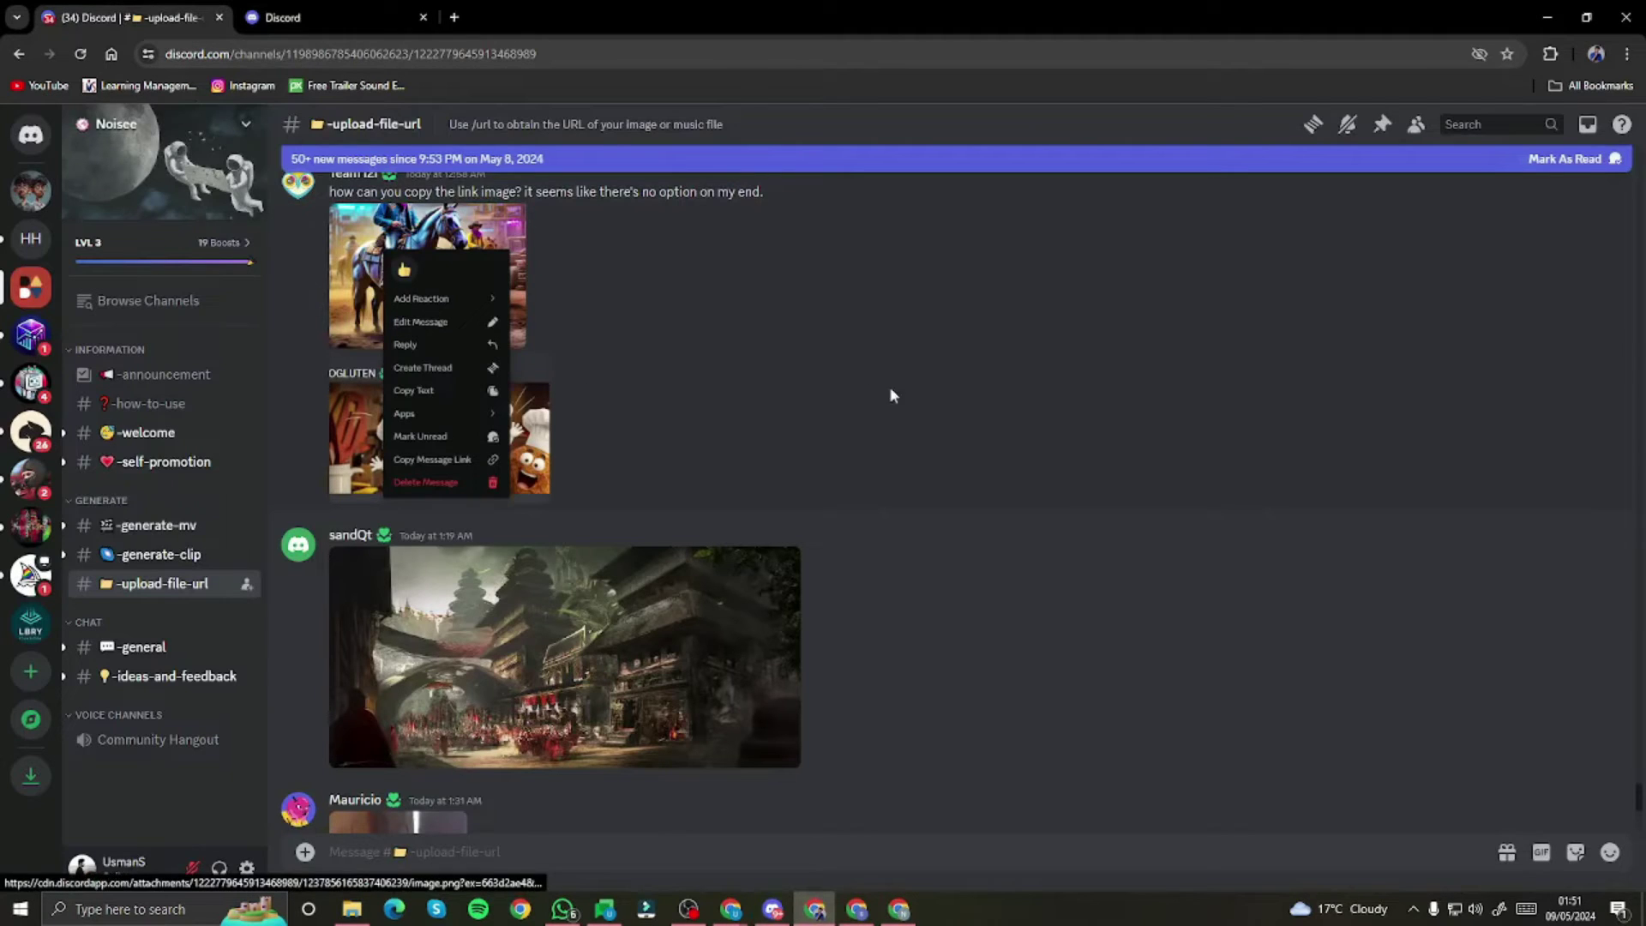
- Upload "Untitled design.png" from the NOisee folder to the upload-file-url channel
left_click(305, 851)
left_click(384, 681)
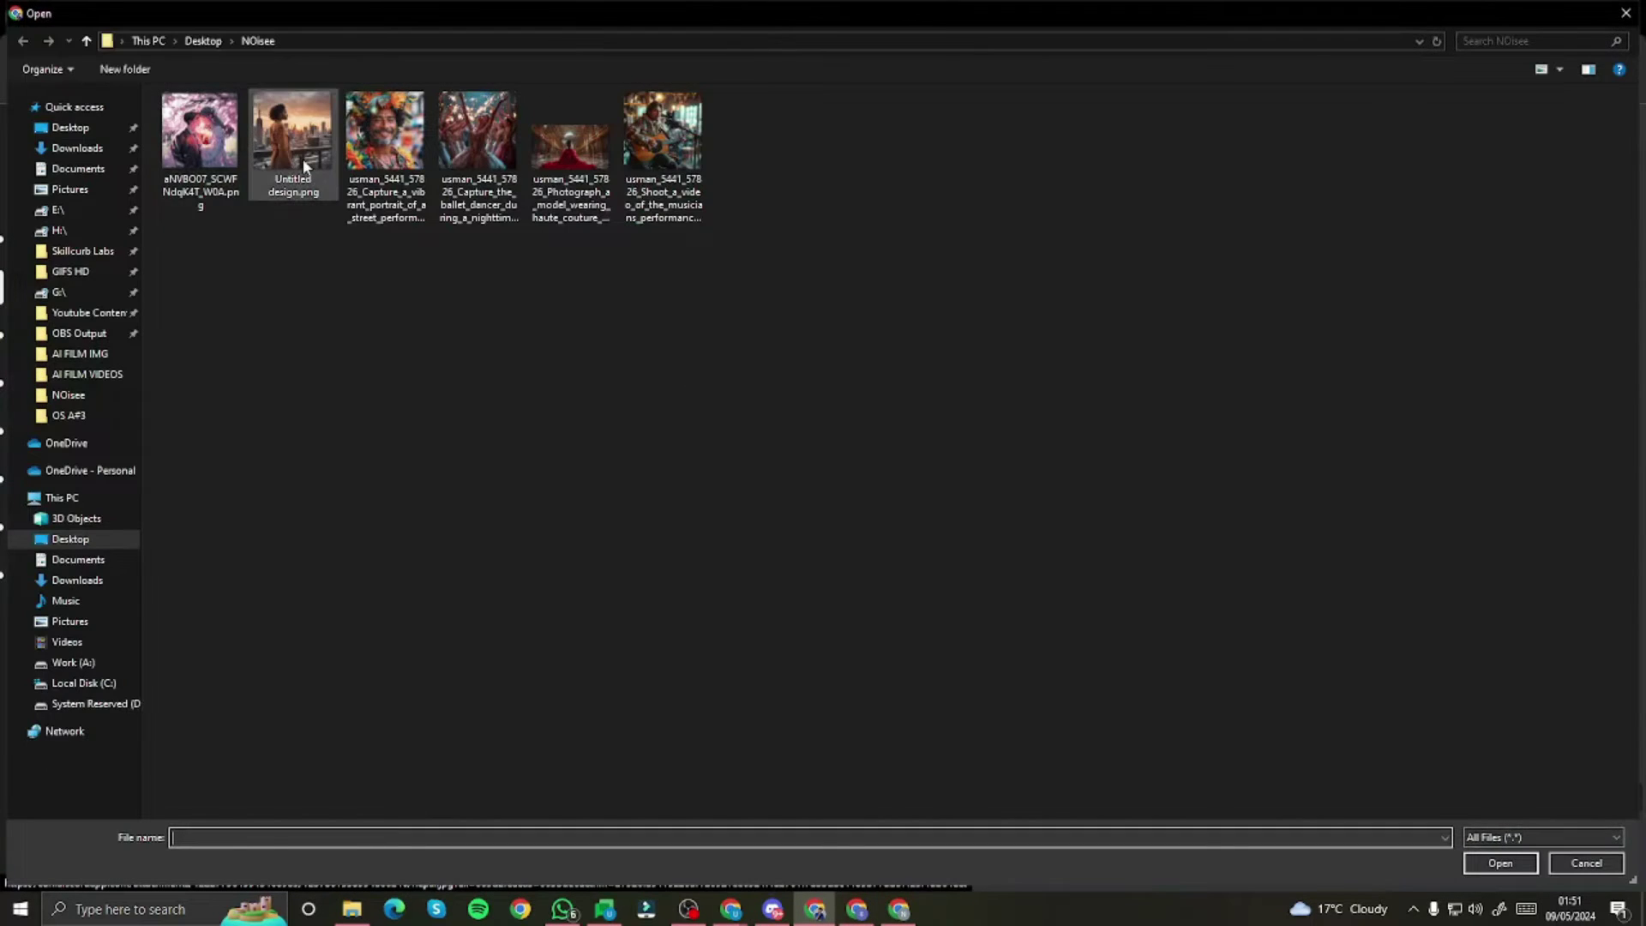
left_click(302, 157)
double_click(302, 158)
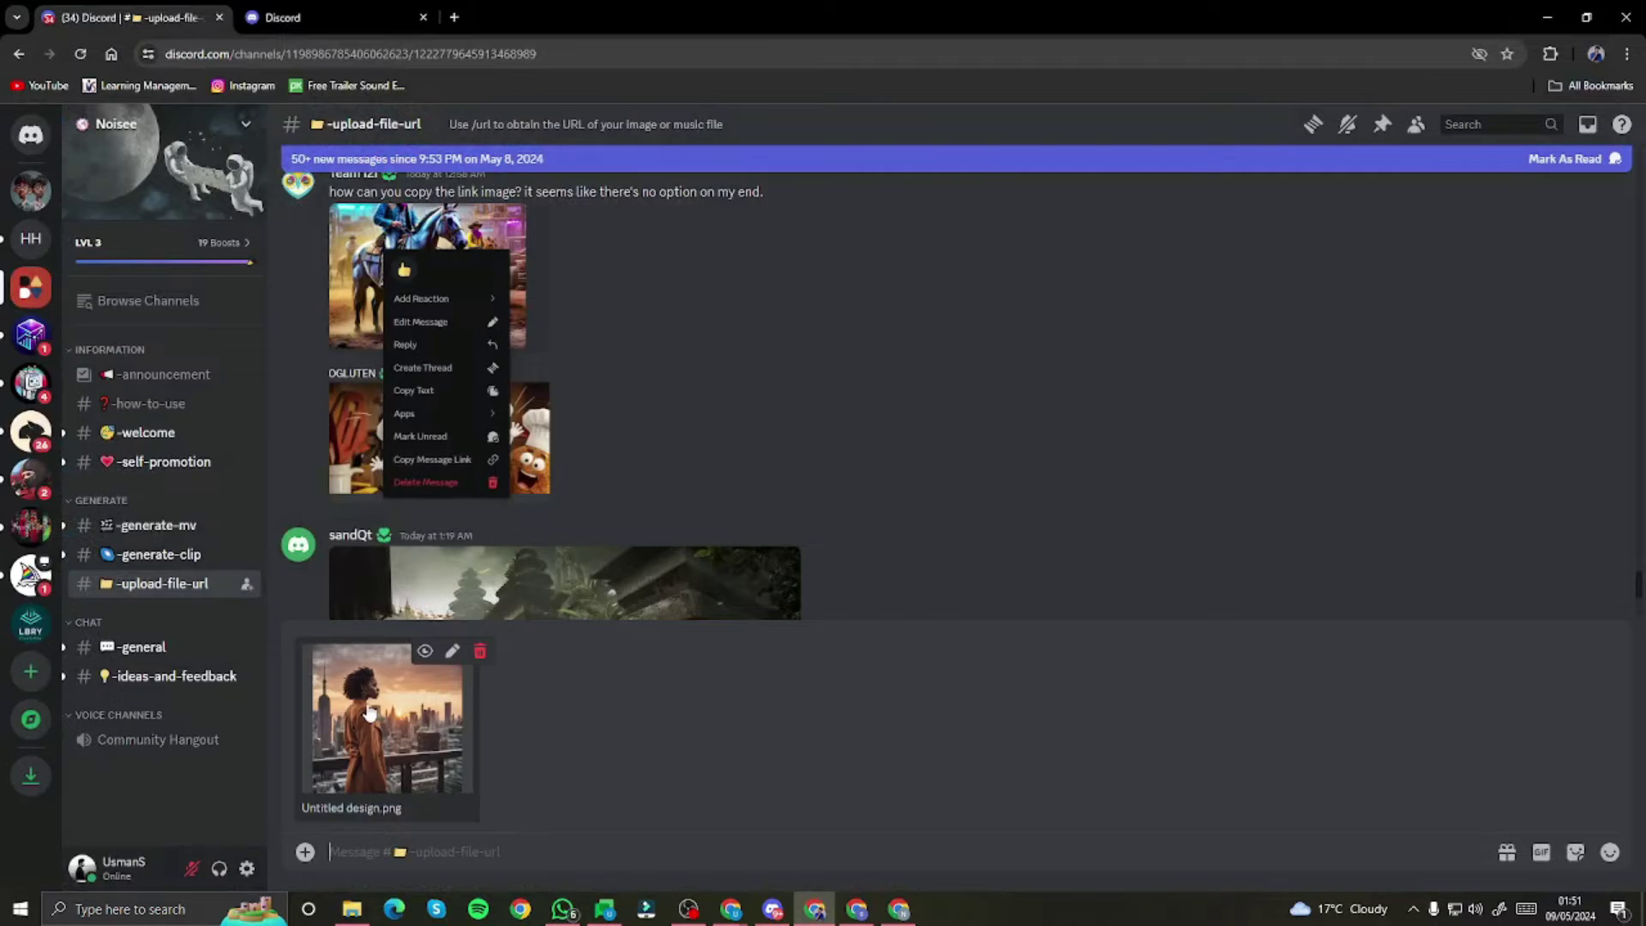
key("Return")
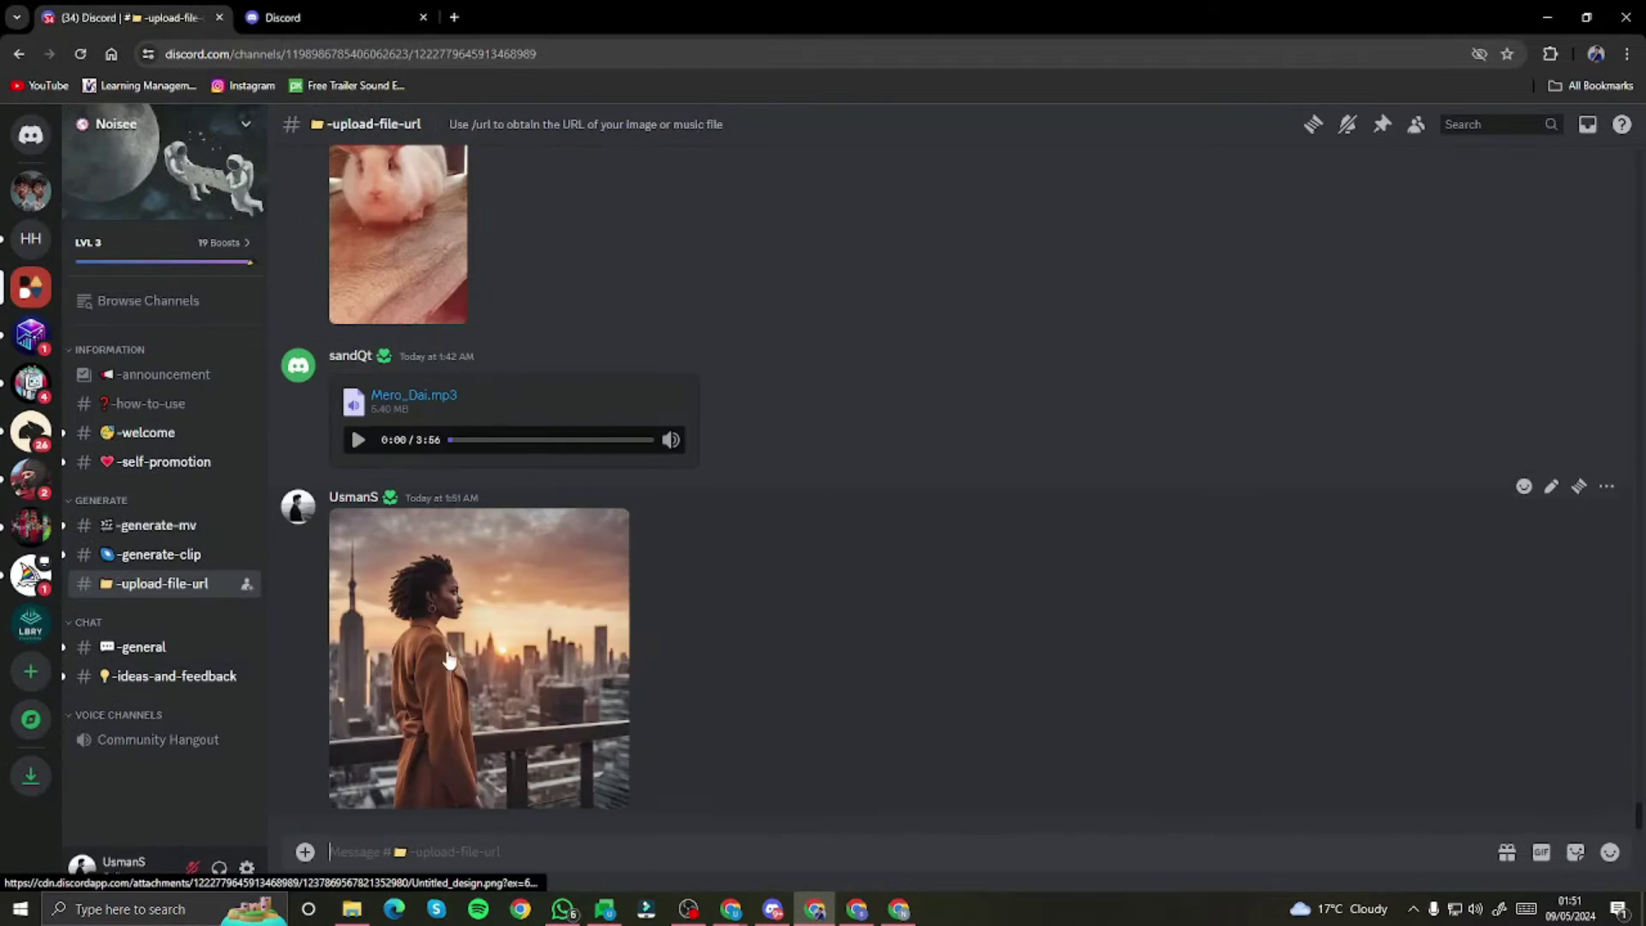
- Copy the image address of the uploaded skyline picture in the upload-file-url channel
right_click(435, 590)
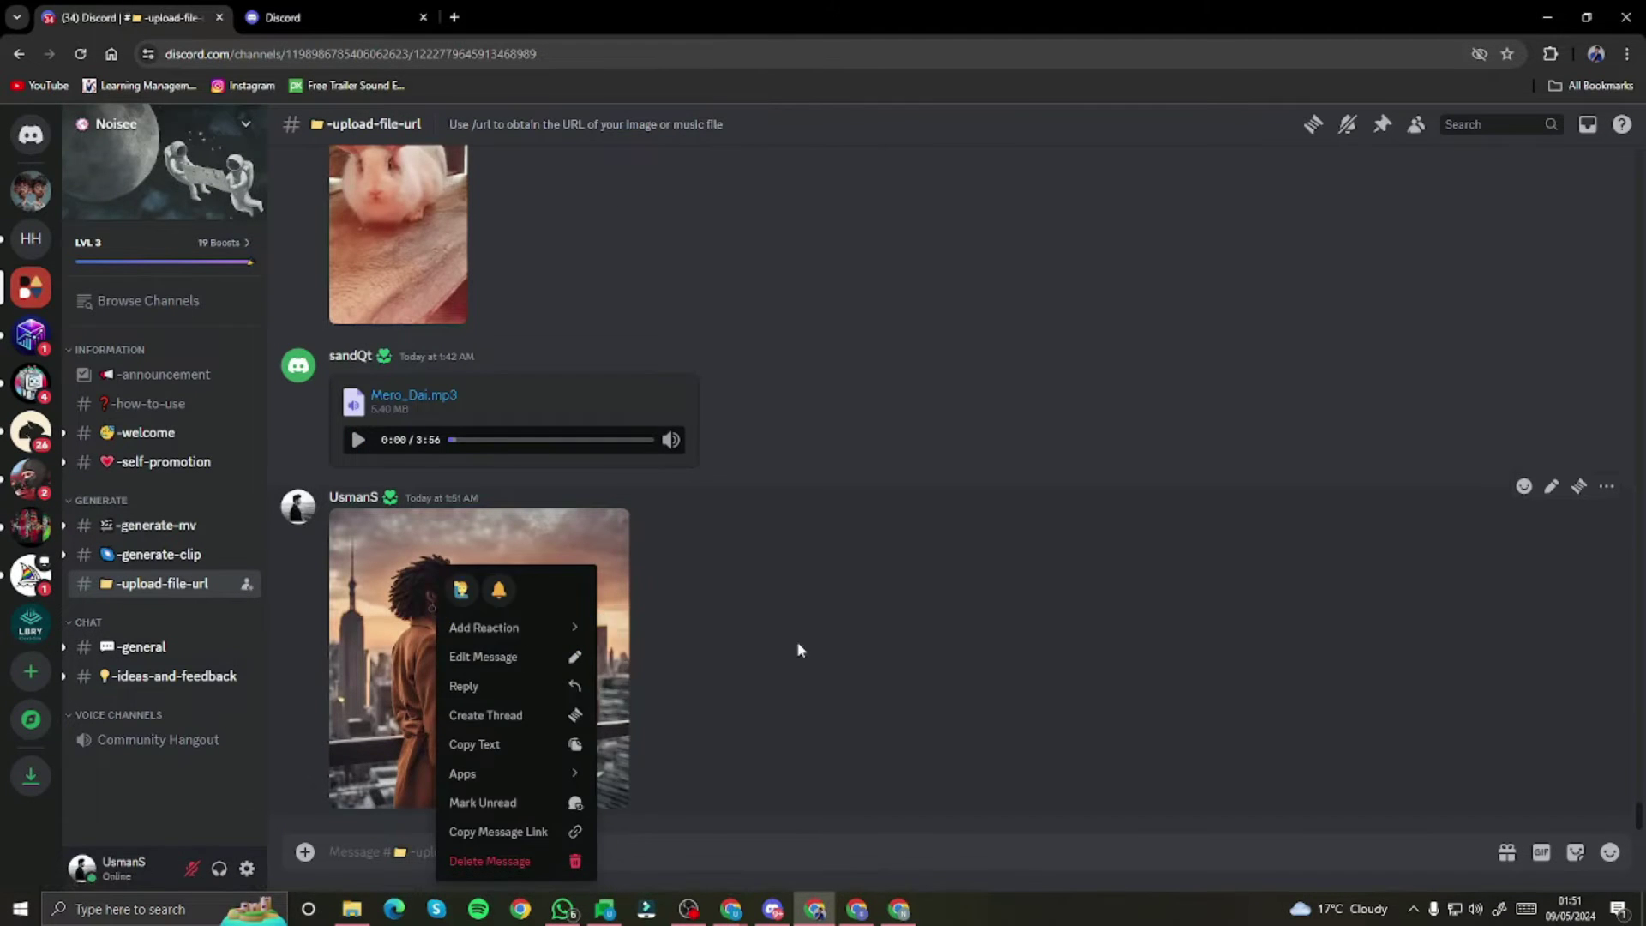
left_click(802, 650)
right_click(838, 439)
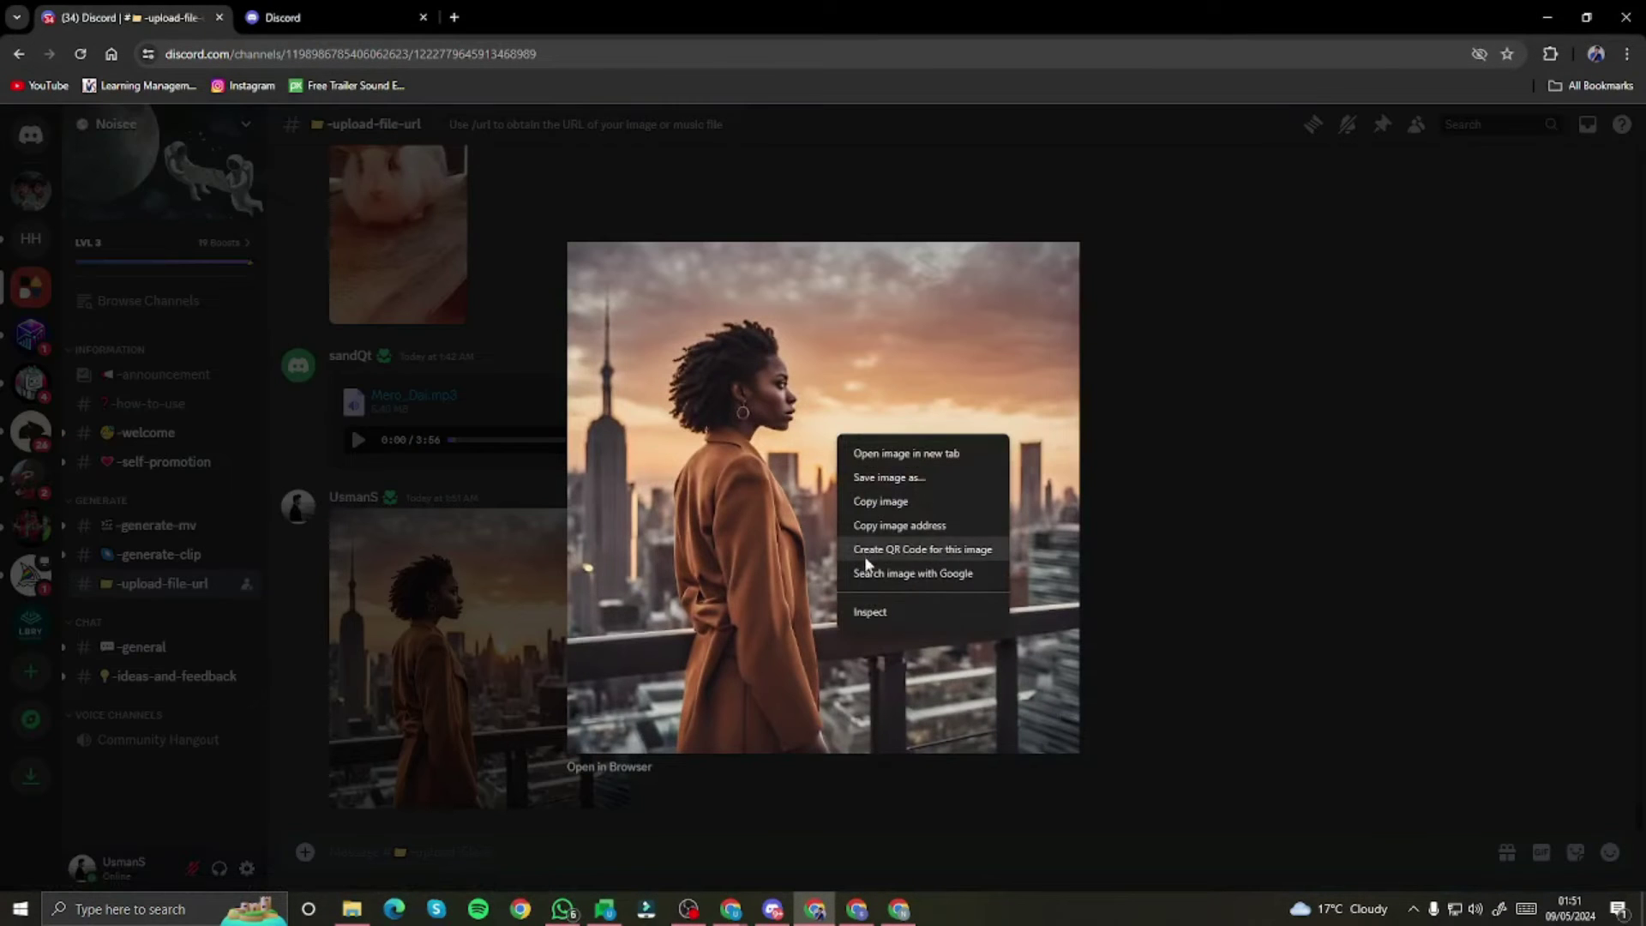
left_click(887, 526)
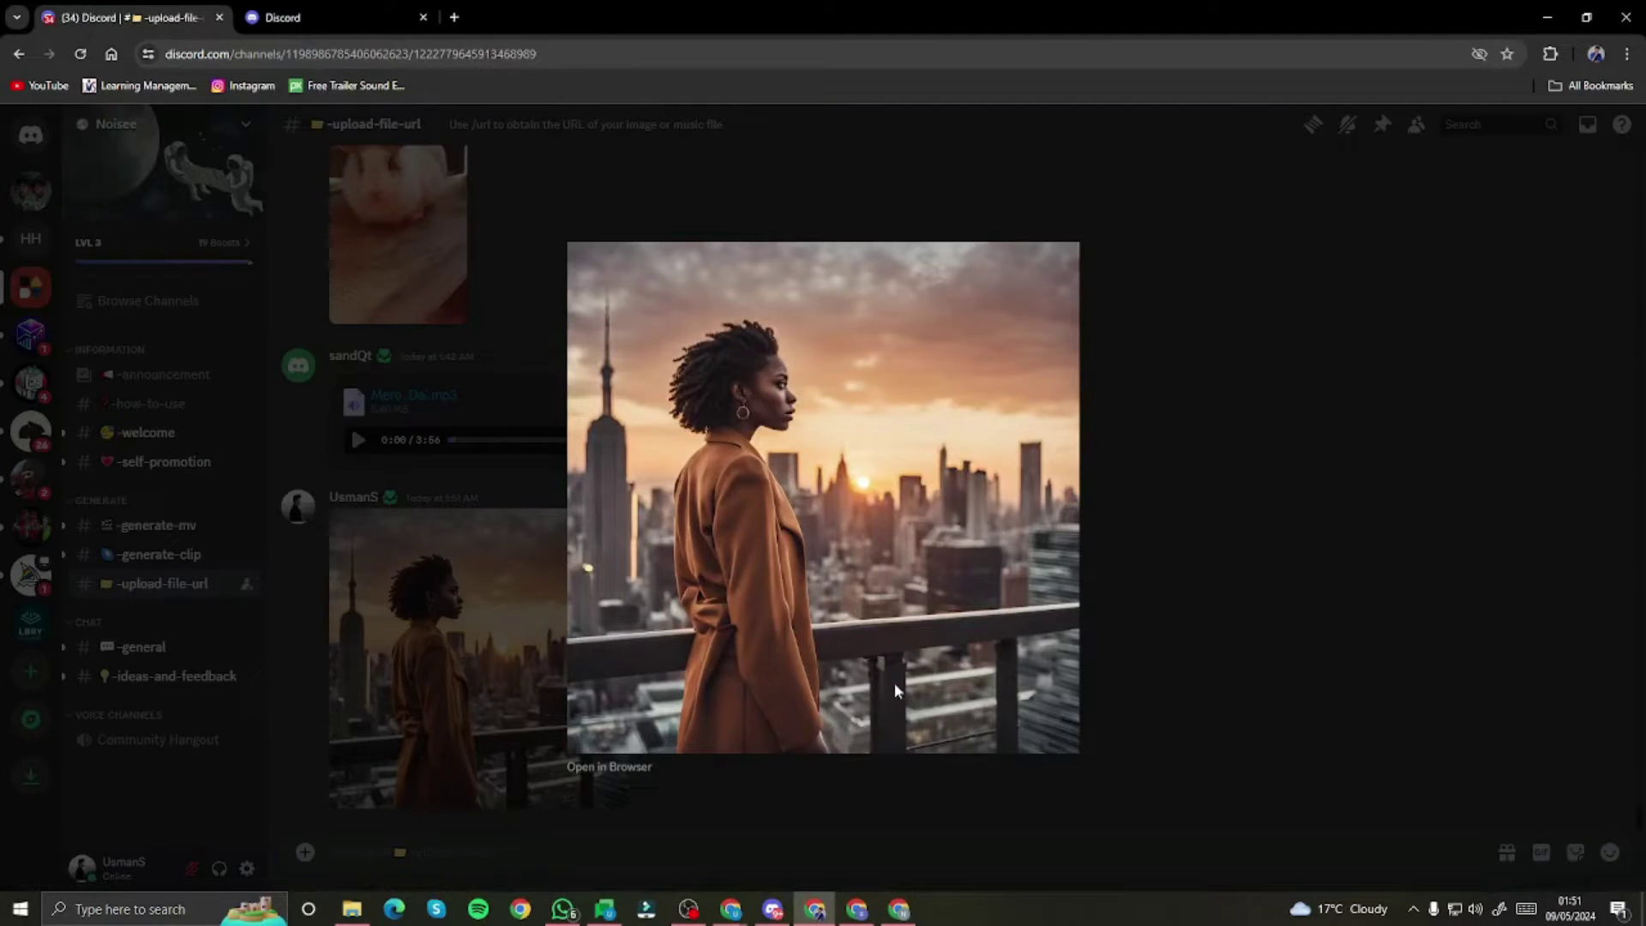
key("Escape")
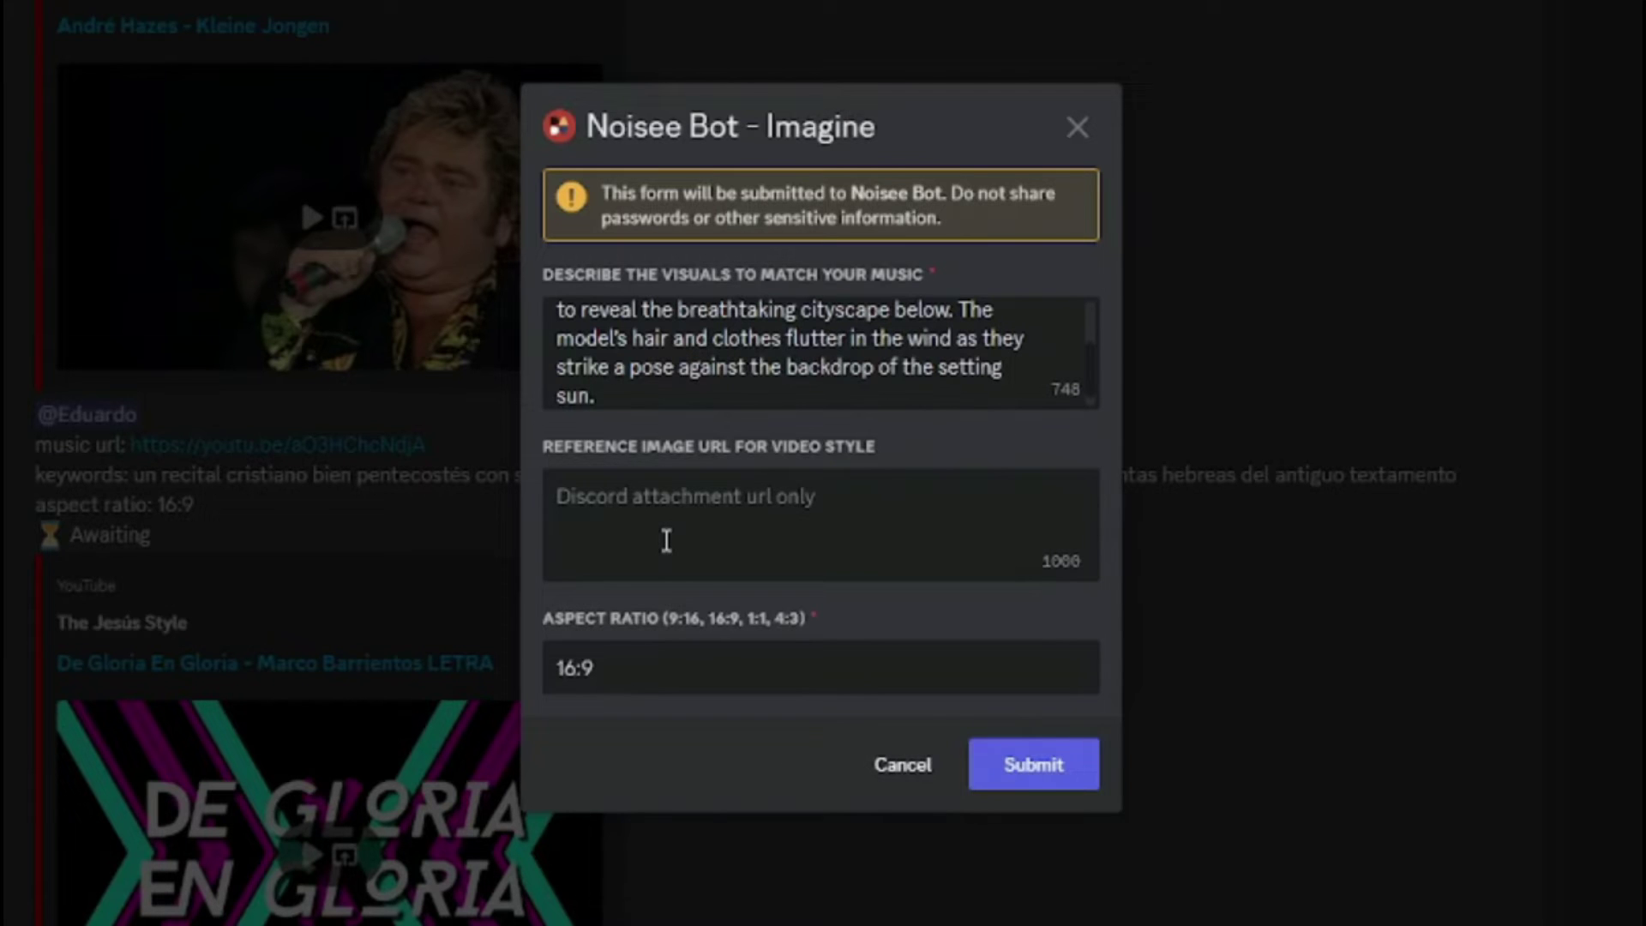
- Enter the copied address as the reference image URL in the Noisee Bot Imagine form and submit it with aspect ratio 16:9
left_click(666, 540)
key("ctrl+v")
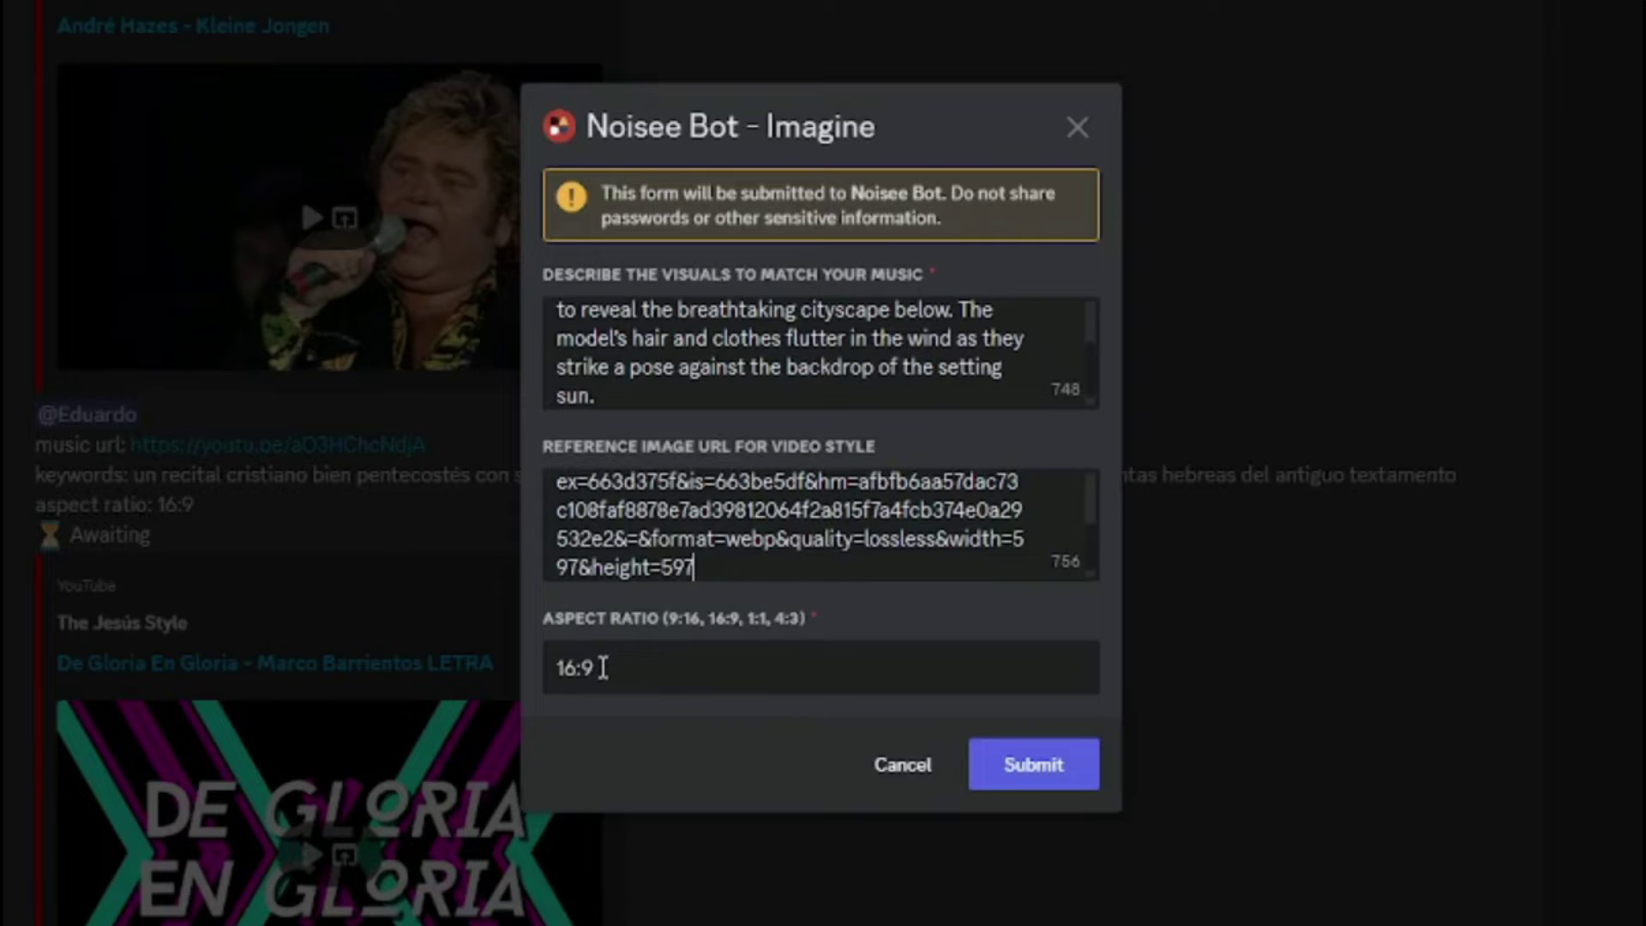
left_click_drag(604, 668, 554, 669)
left_click(1025, 772)
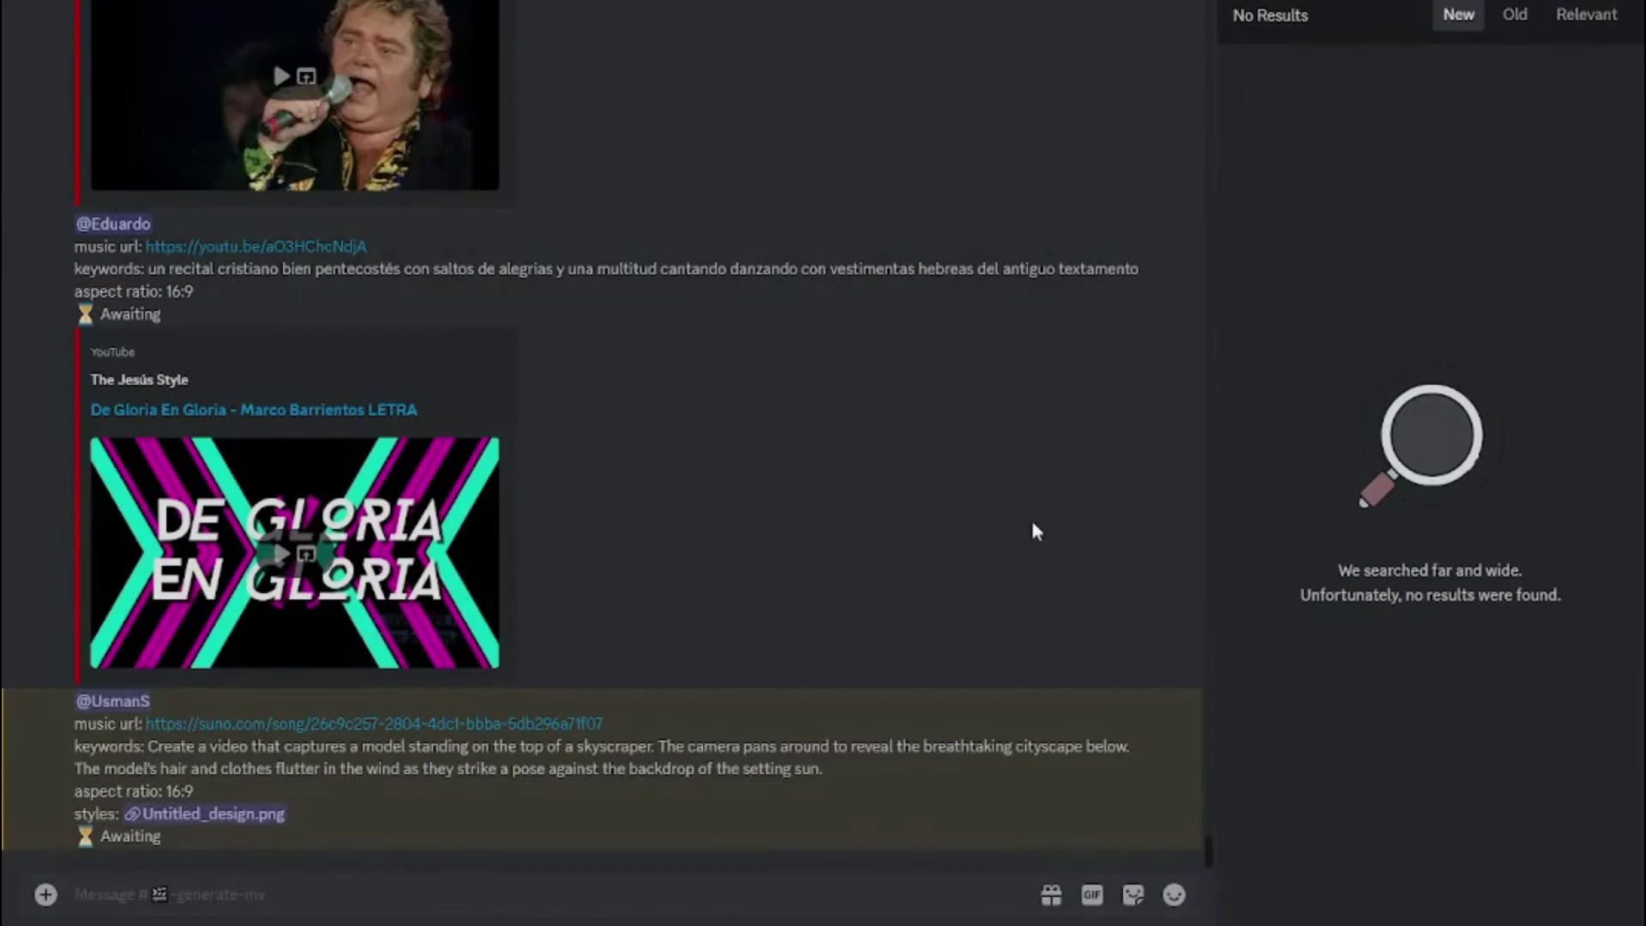
- Check the submitted request in the generate-mv channel and download the finished cityscape music video
scroll(232, 527, "up", 3)
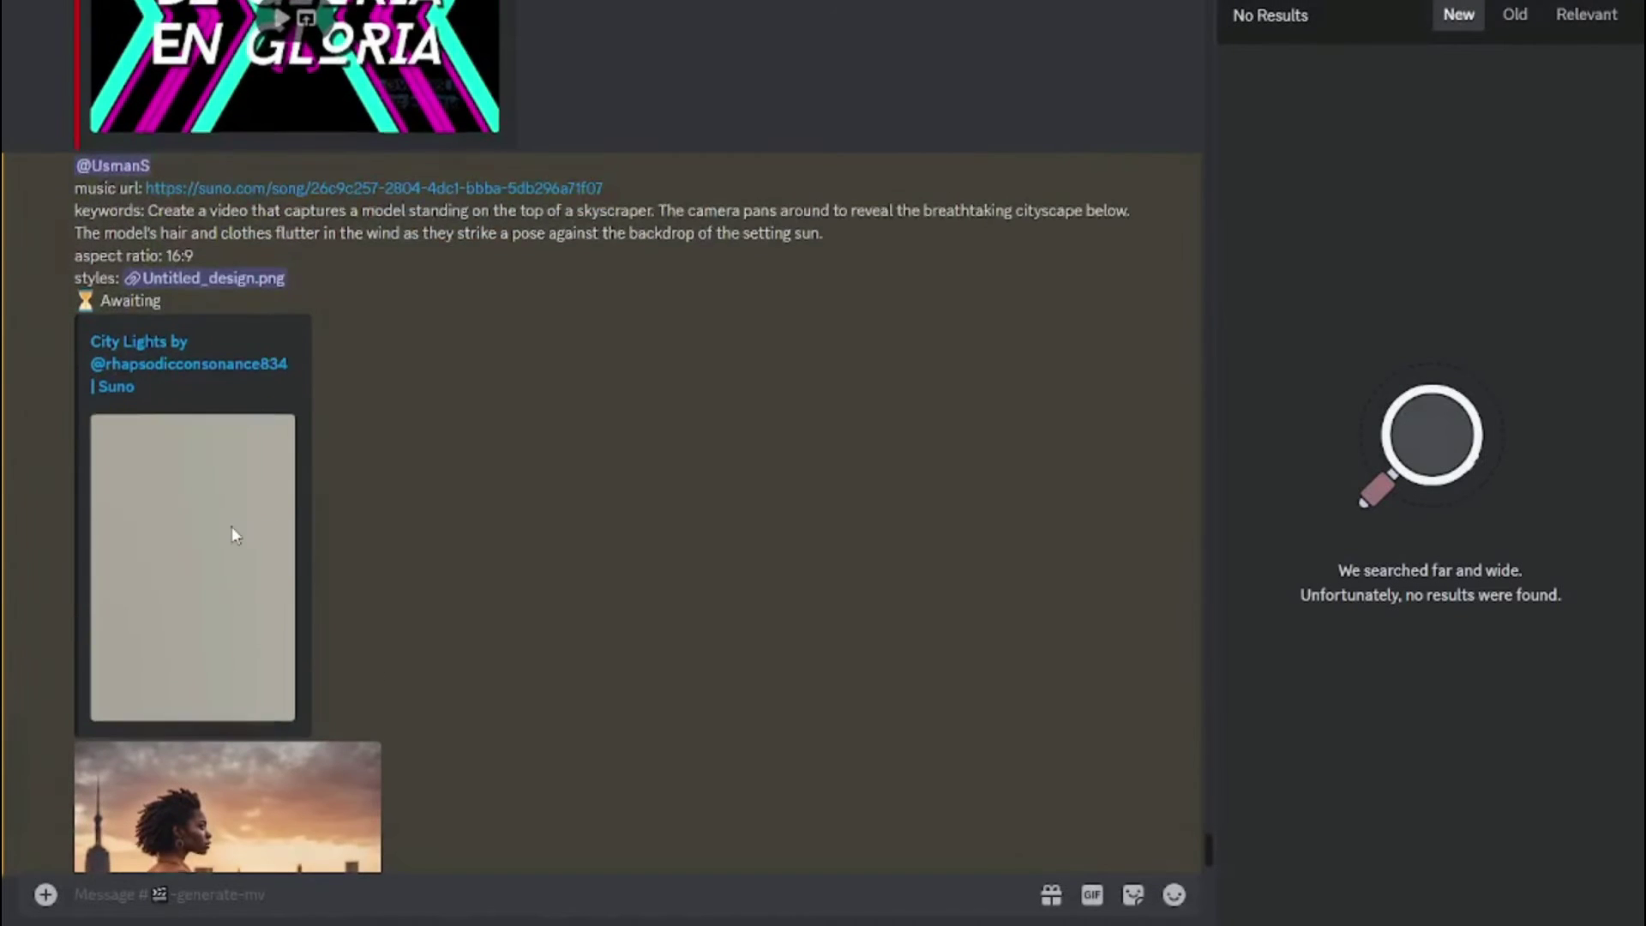
scroll(343, 569, "up", 3)
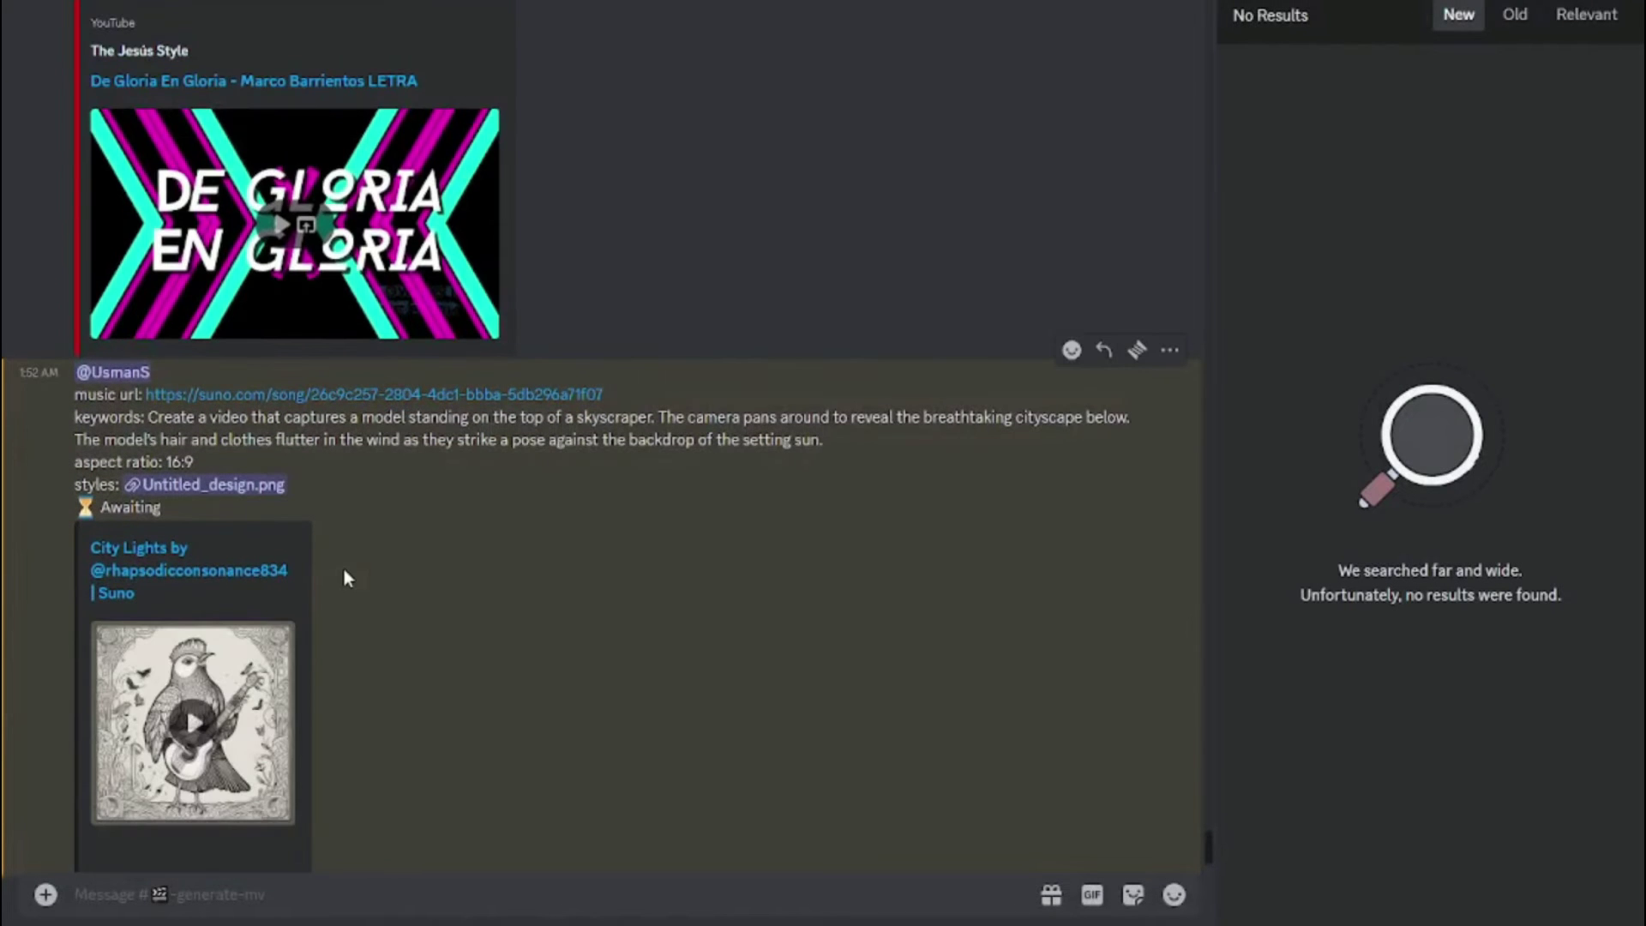
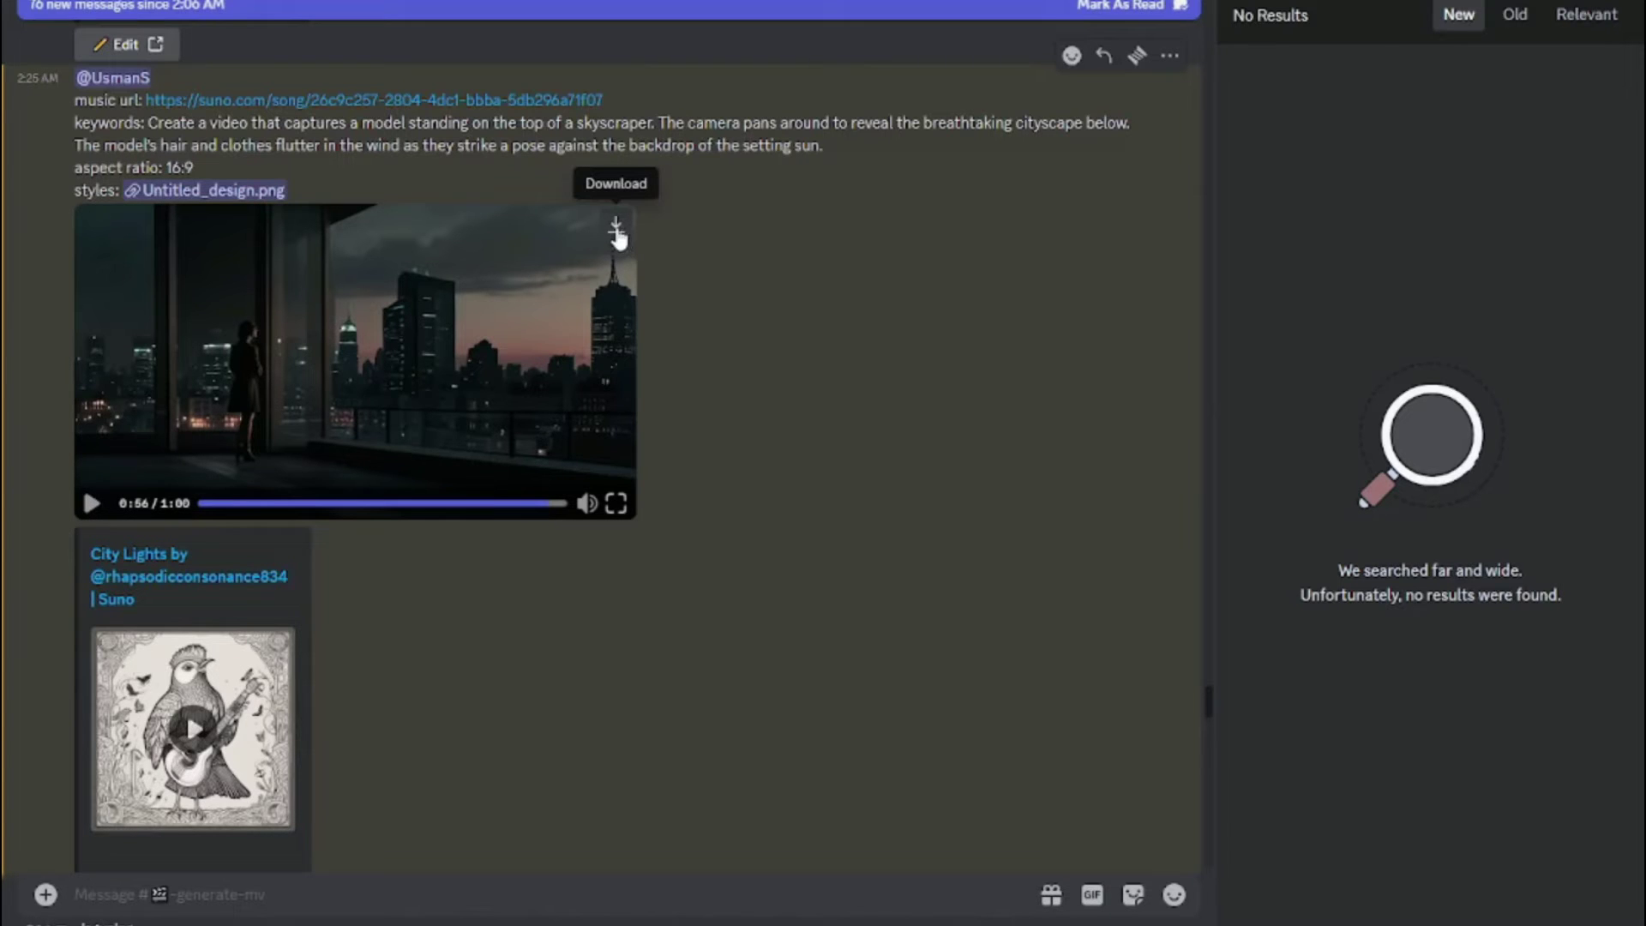
left_click(616, 230)
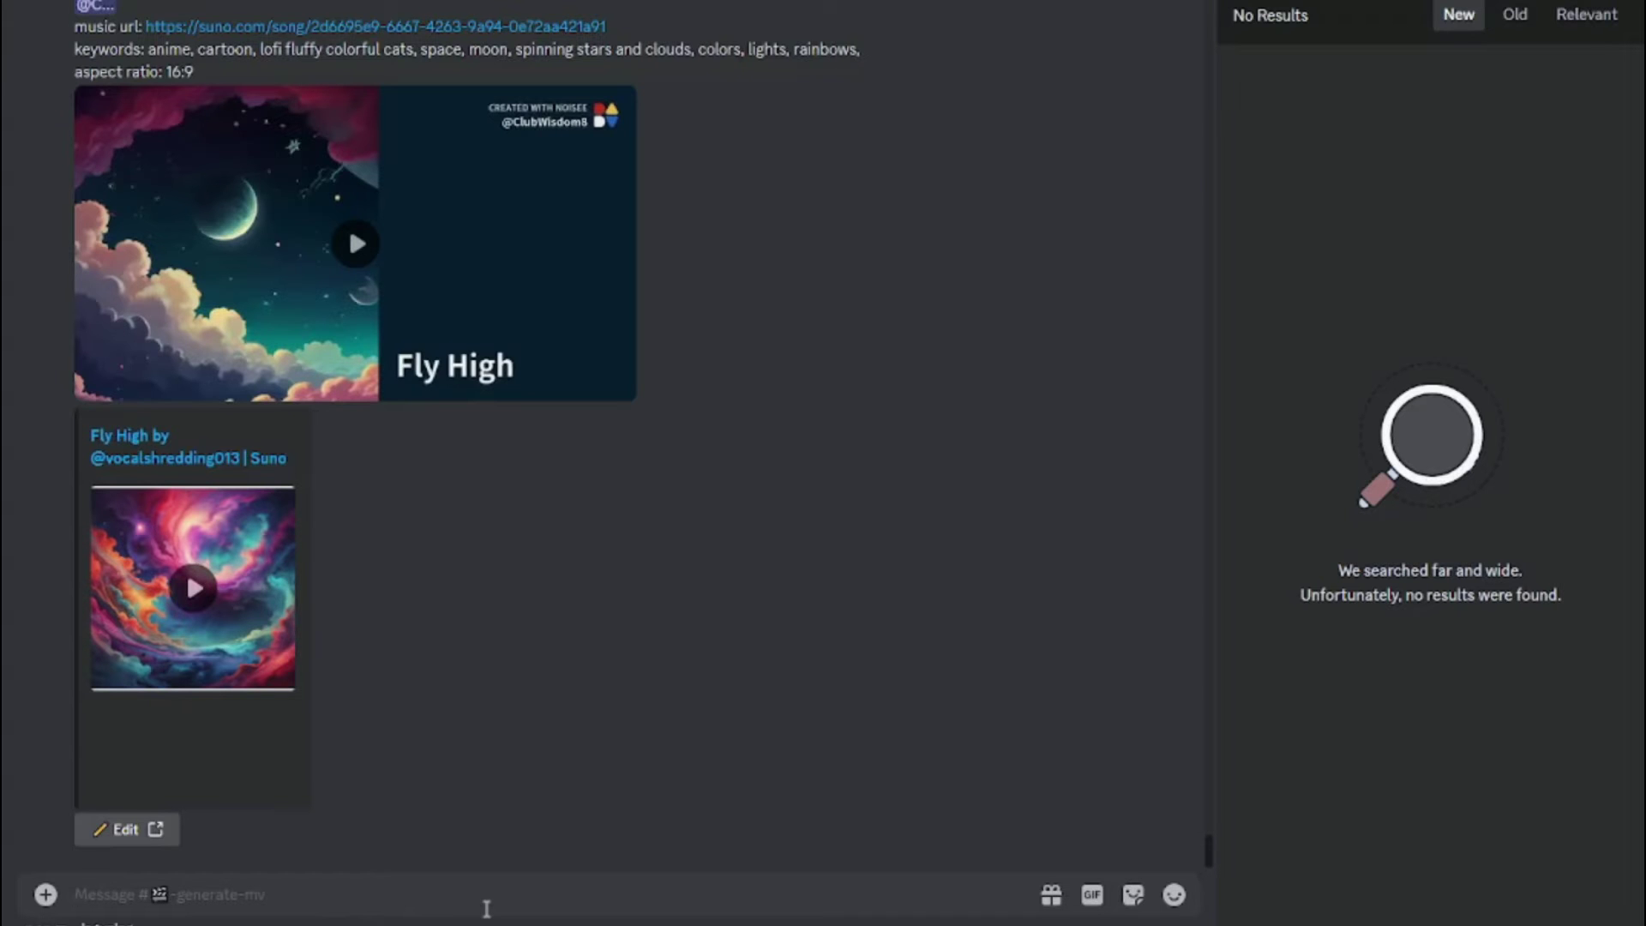
- Start a new /imagine command with its url option, and switch to Suno to generate an instrumental v3 song described as "Street Performer music"
type("/imagine url")
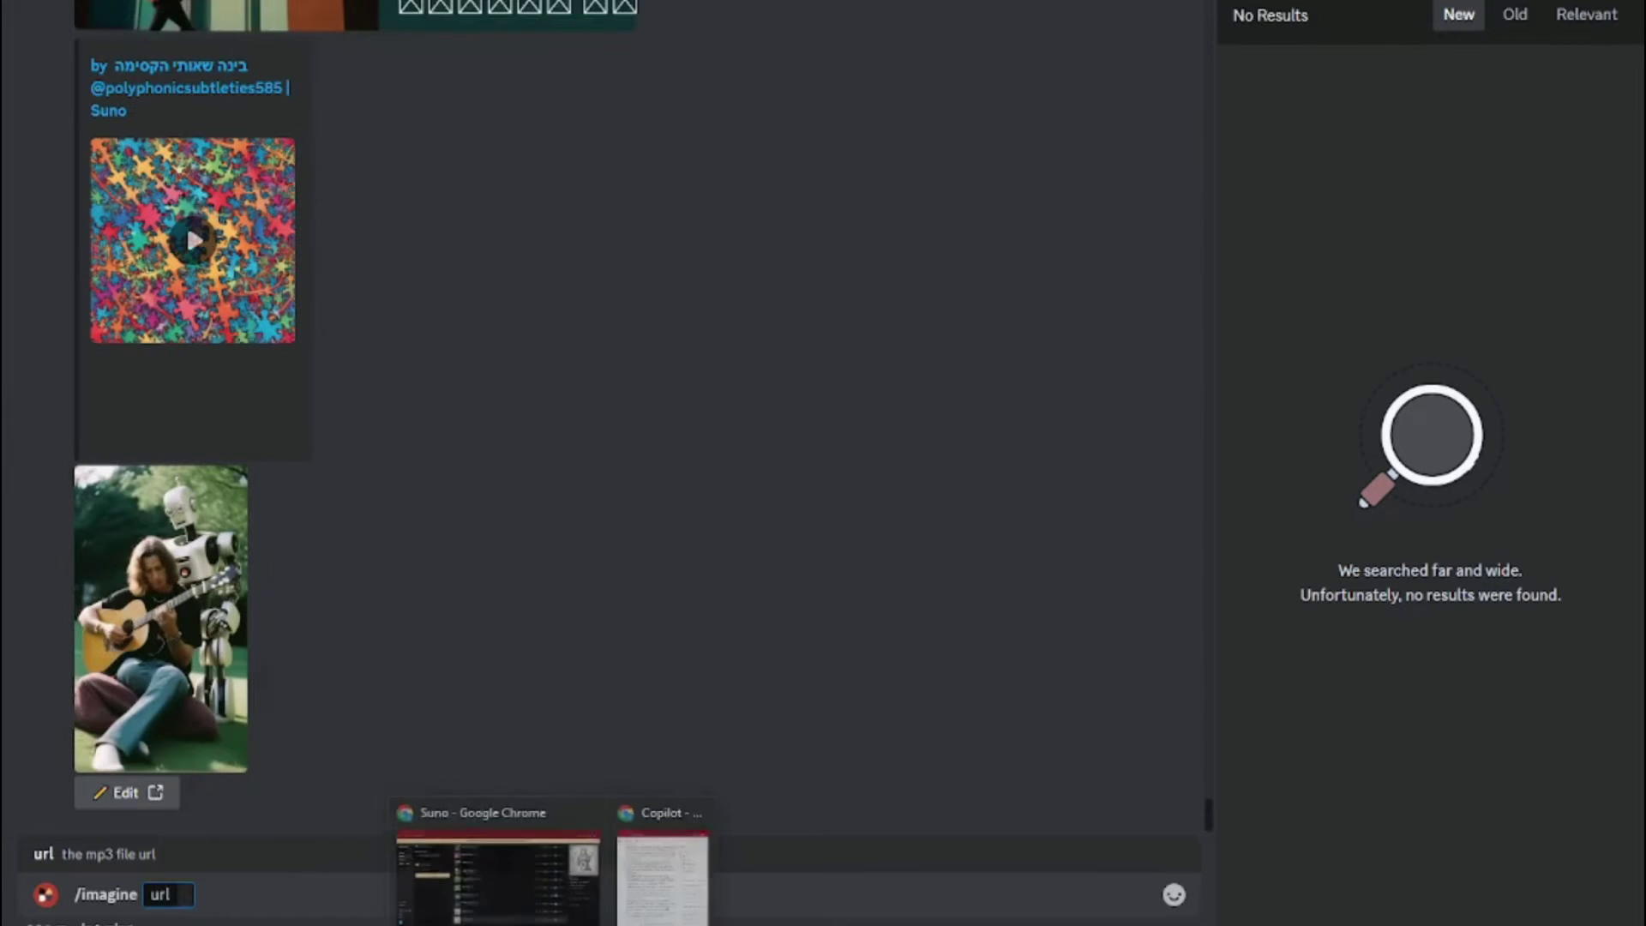
left_click(727, 838)
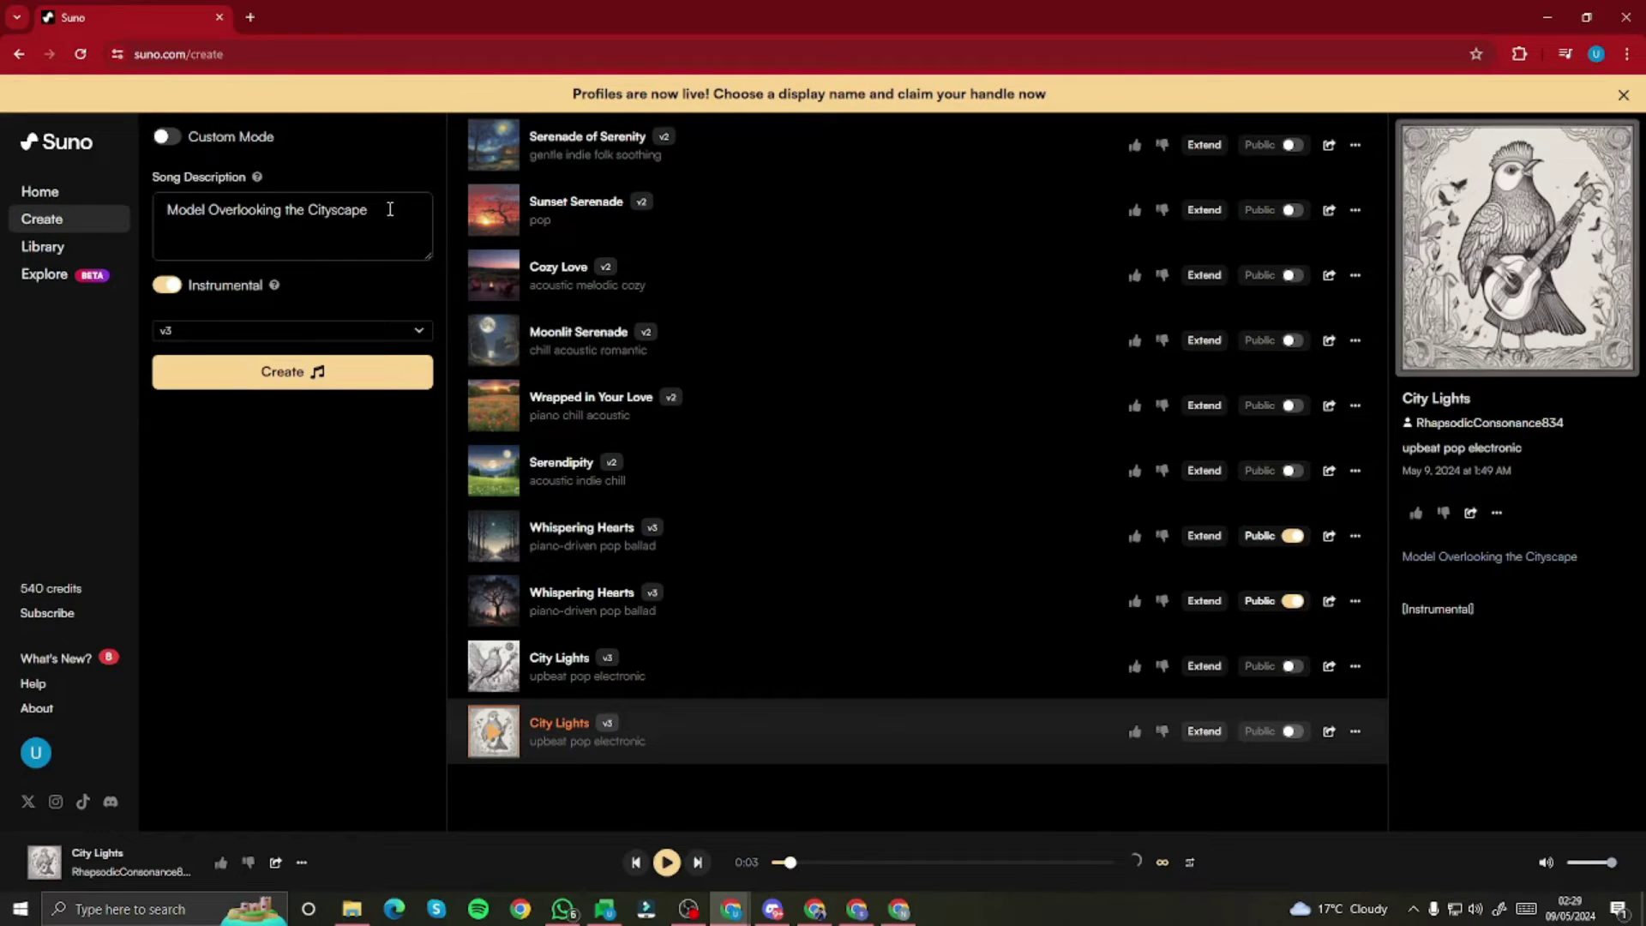
left_click(390, 222)
key("ctrl+a")
type("Street Performer")
type("music")
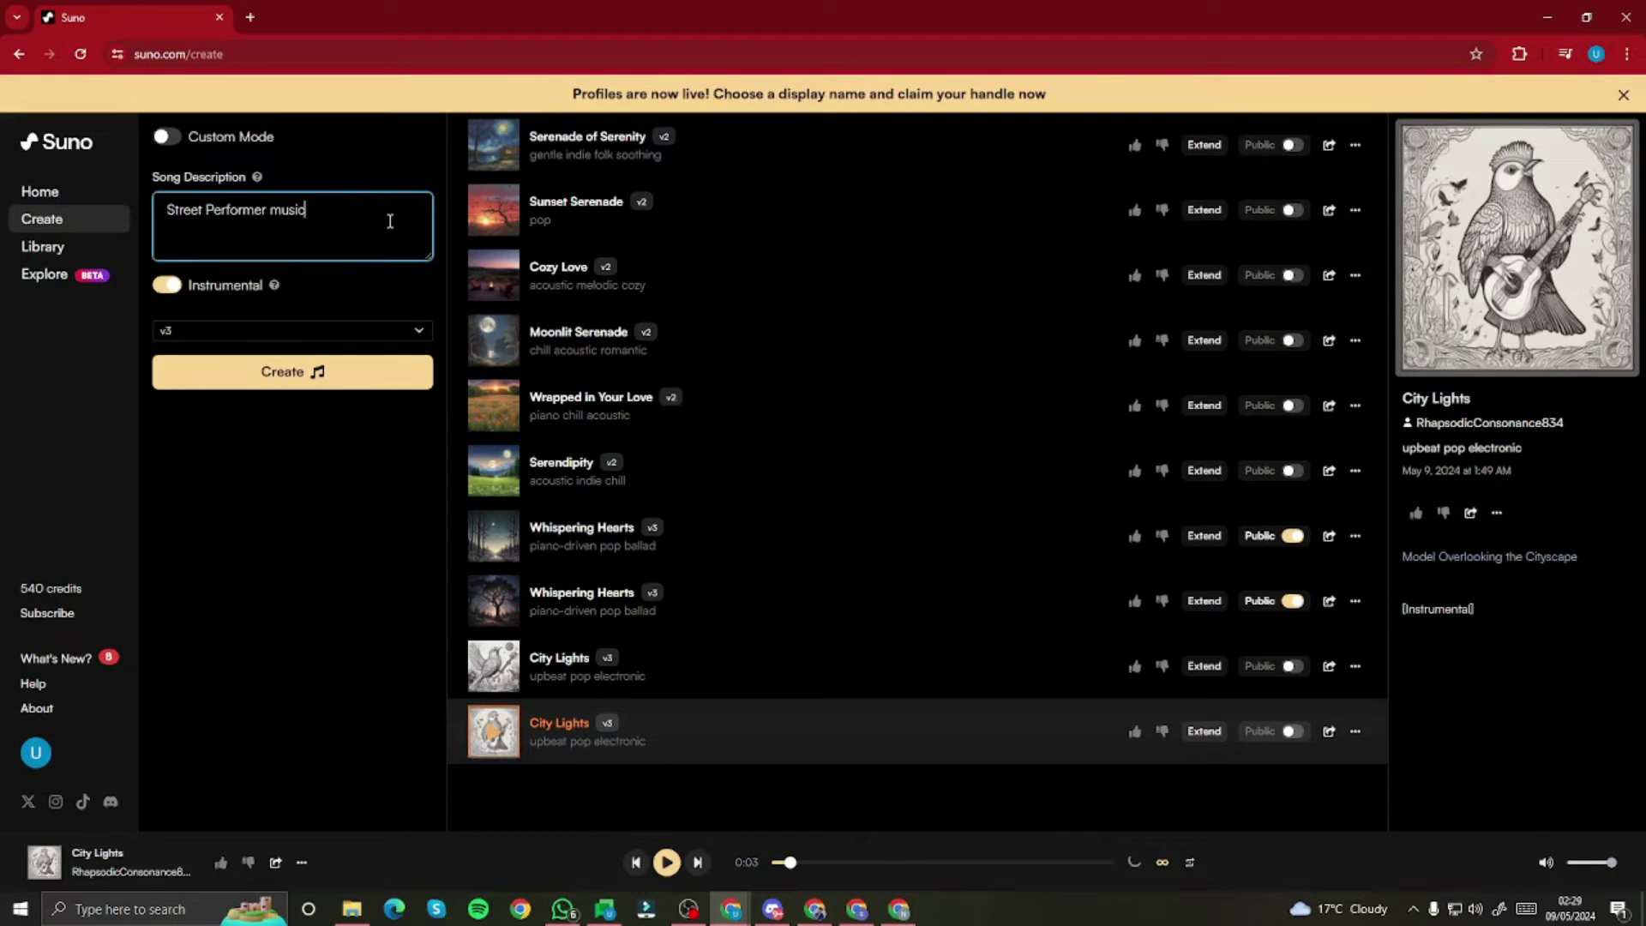
left_click(353, 377)
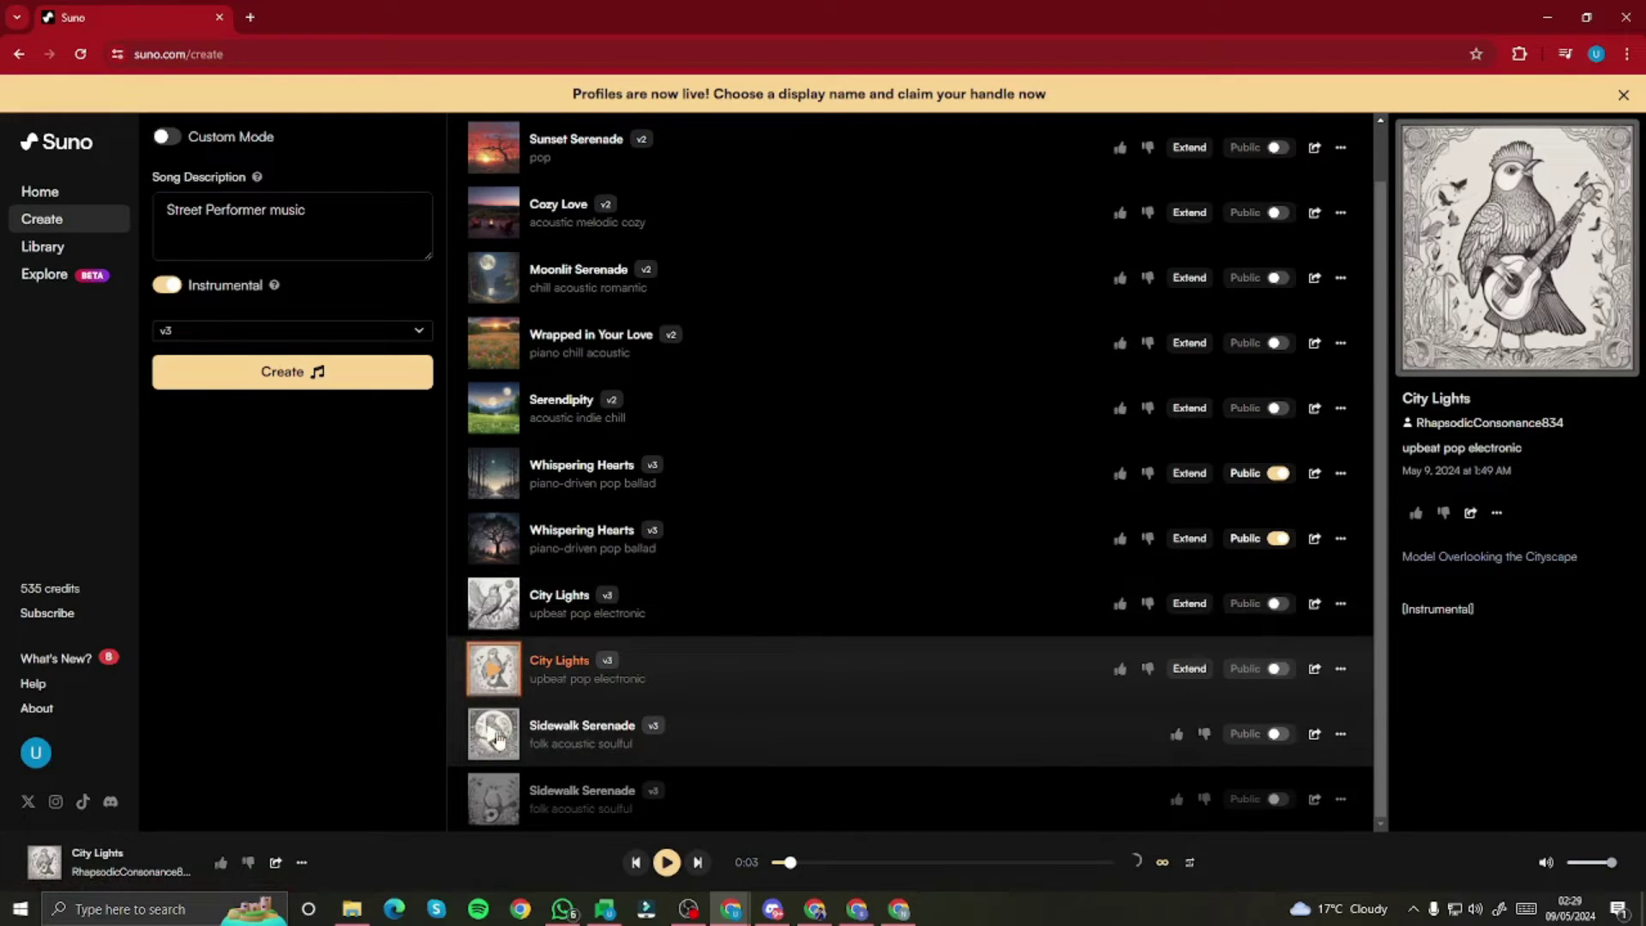
- Play the second "Sidewalk Serenade" song, and send its copied link as the url of the /imagine command in Discord
left_click(513, 802)
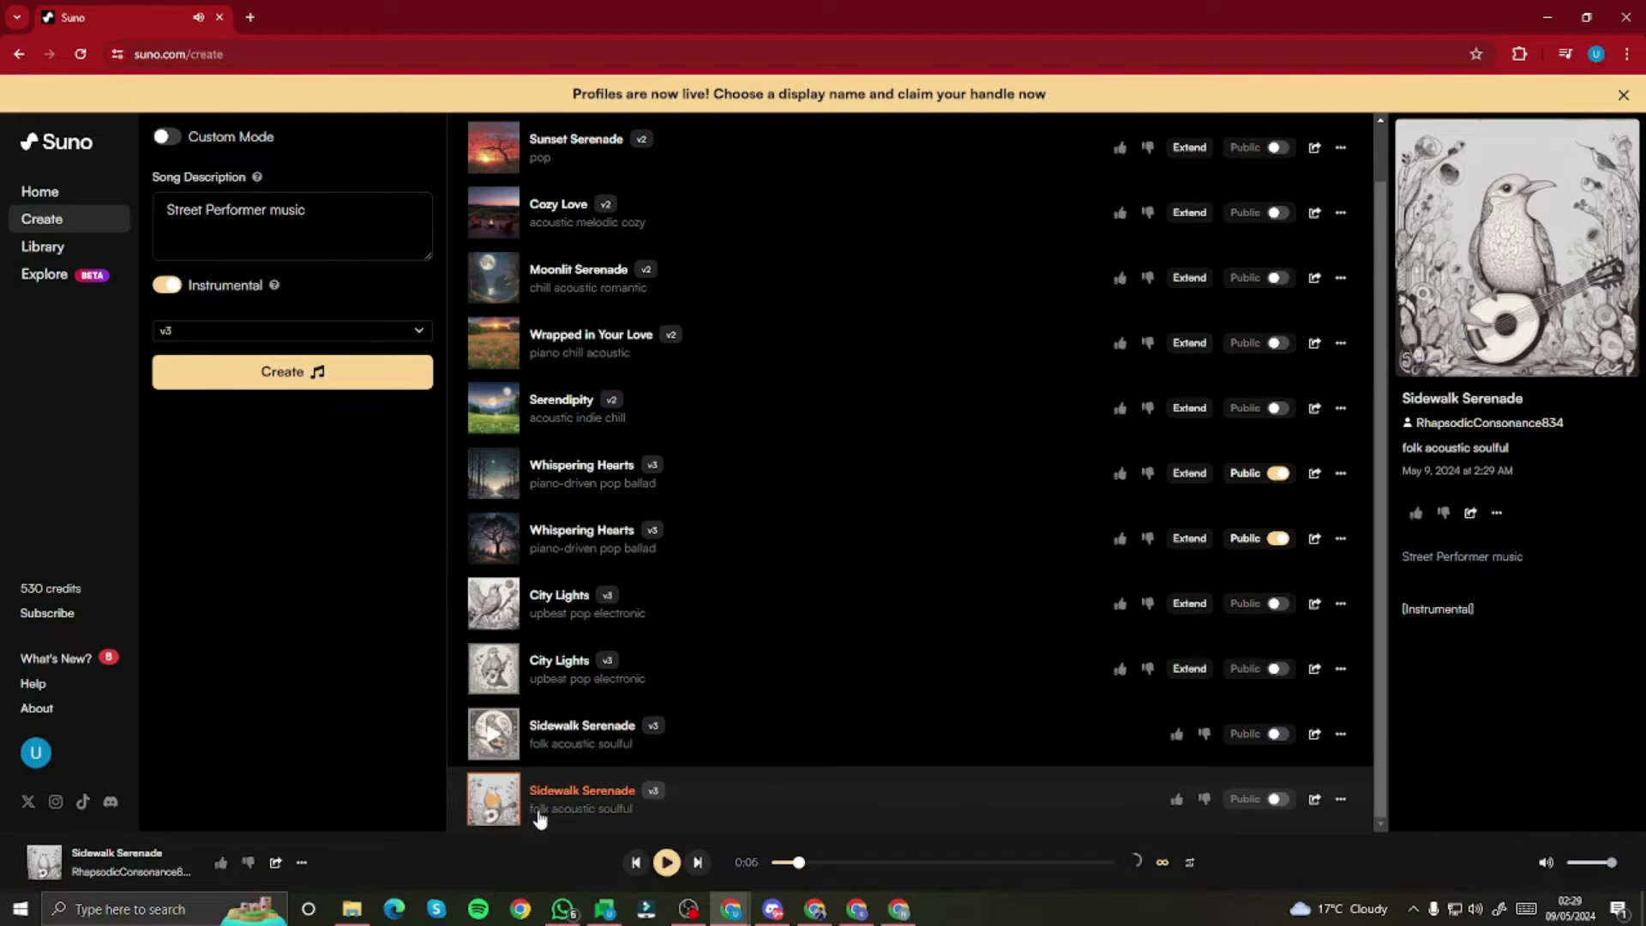
left_click(1315, 803)
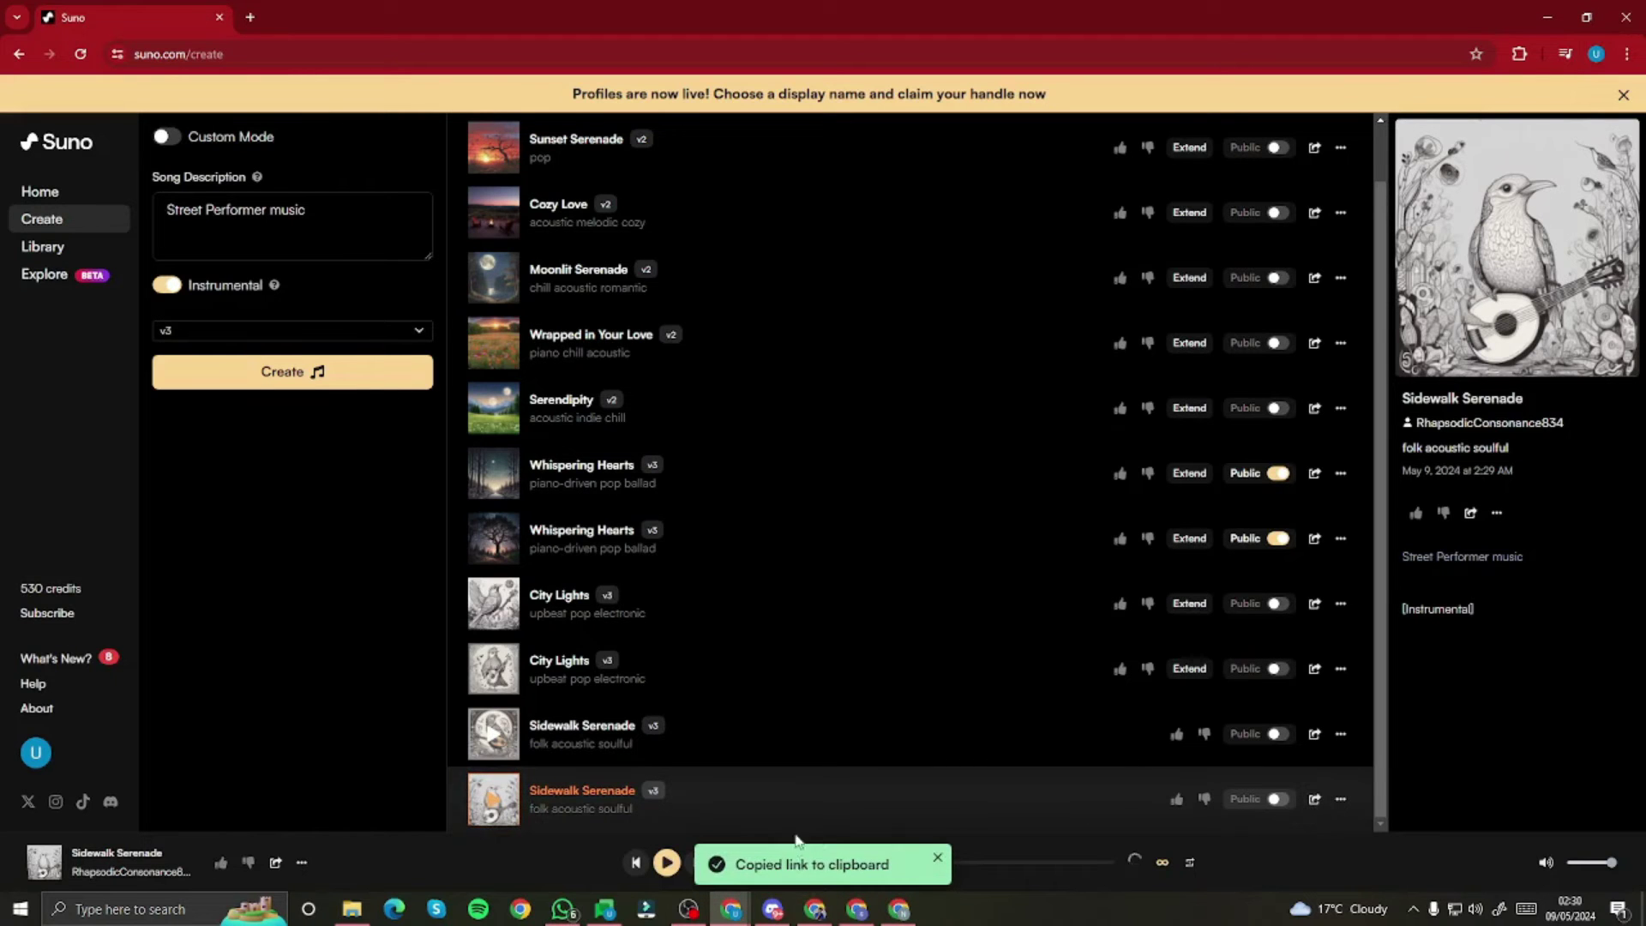
left_click(772, 907)
key("ctrl+v")
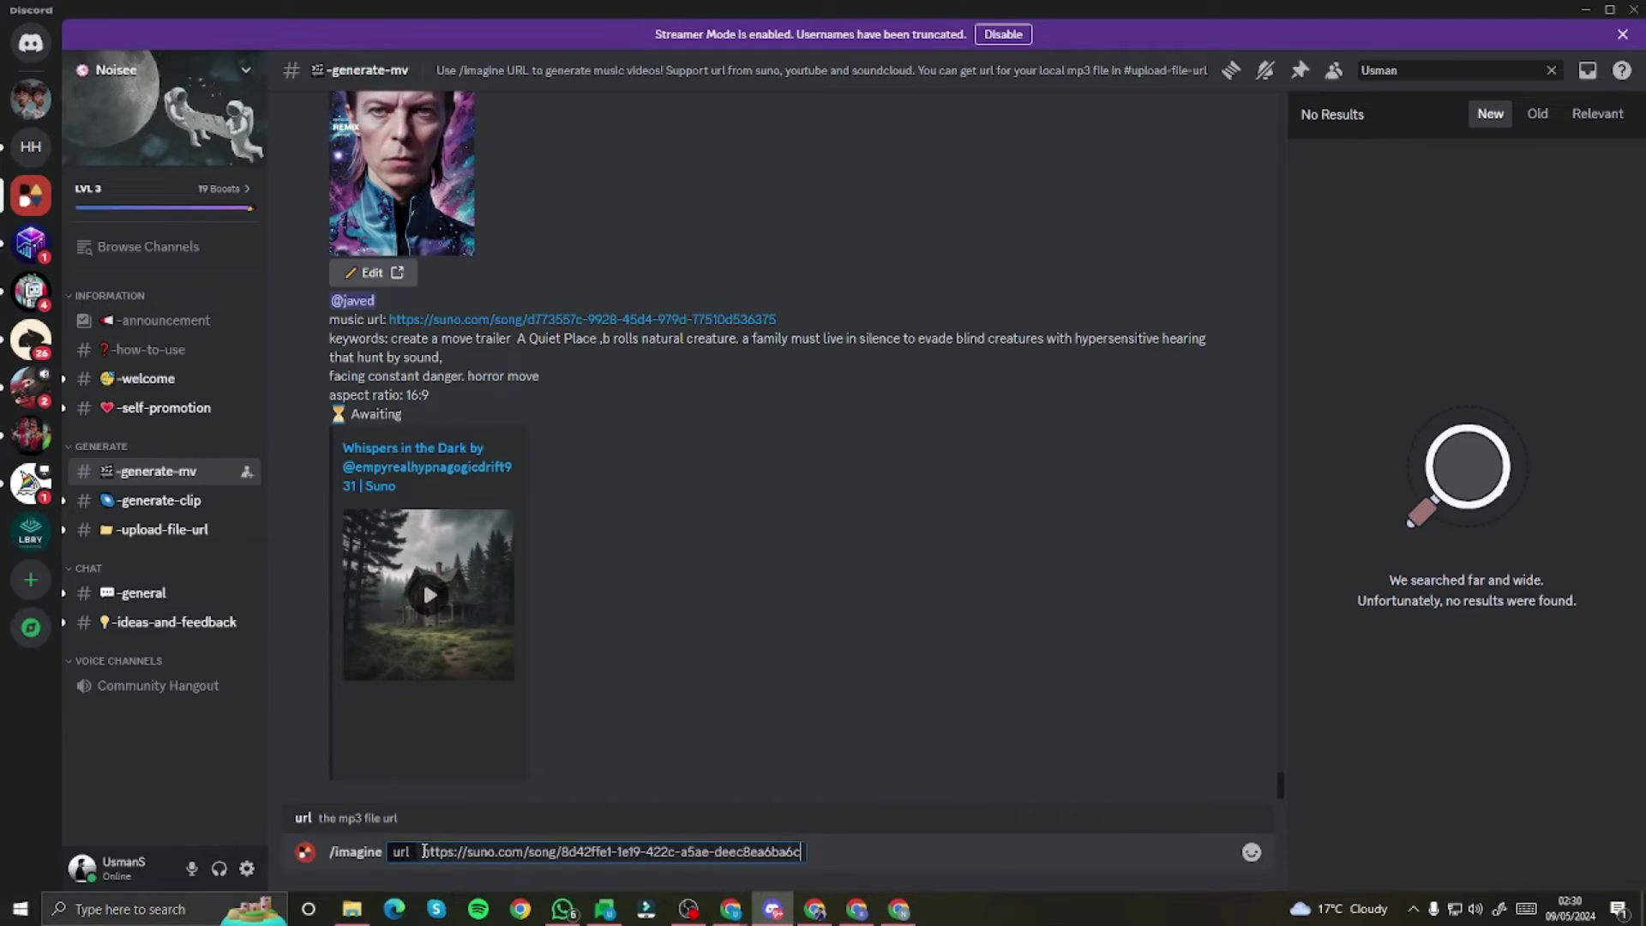
key("Return")
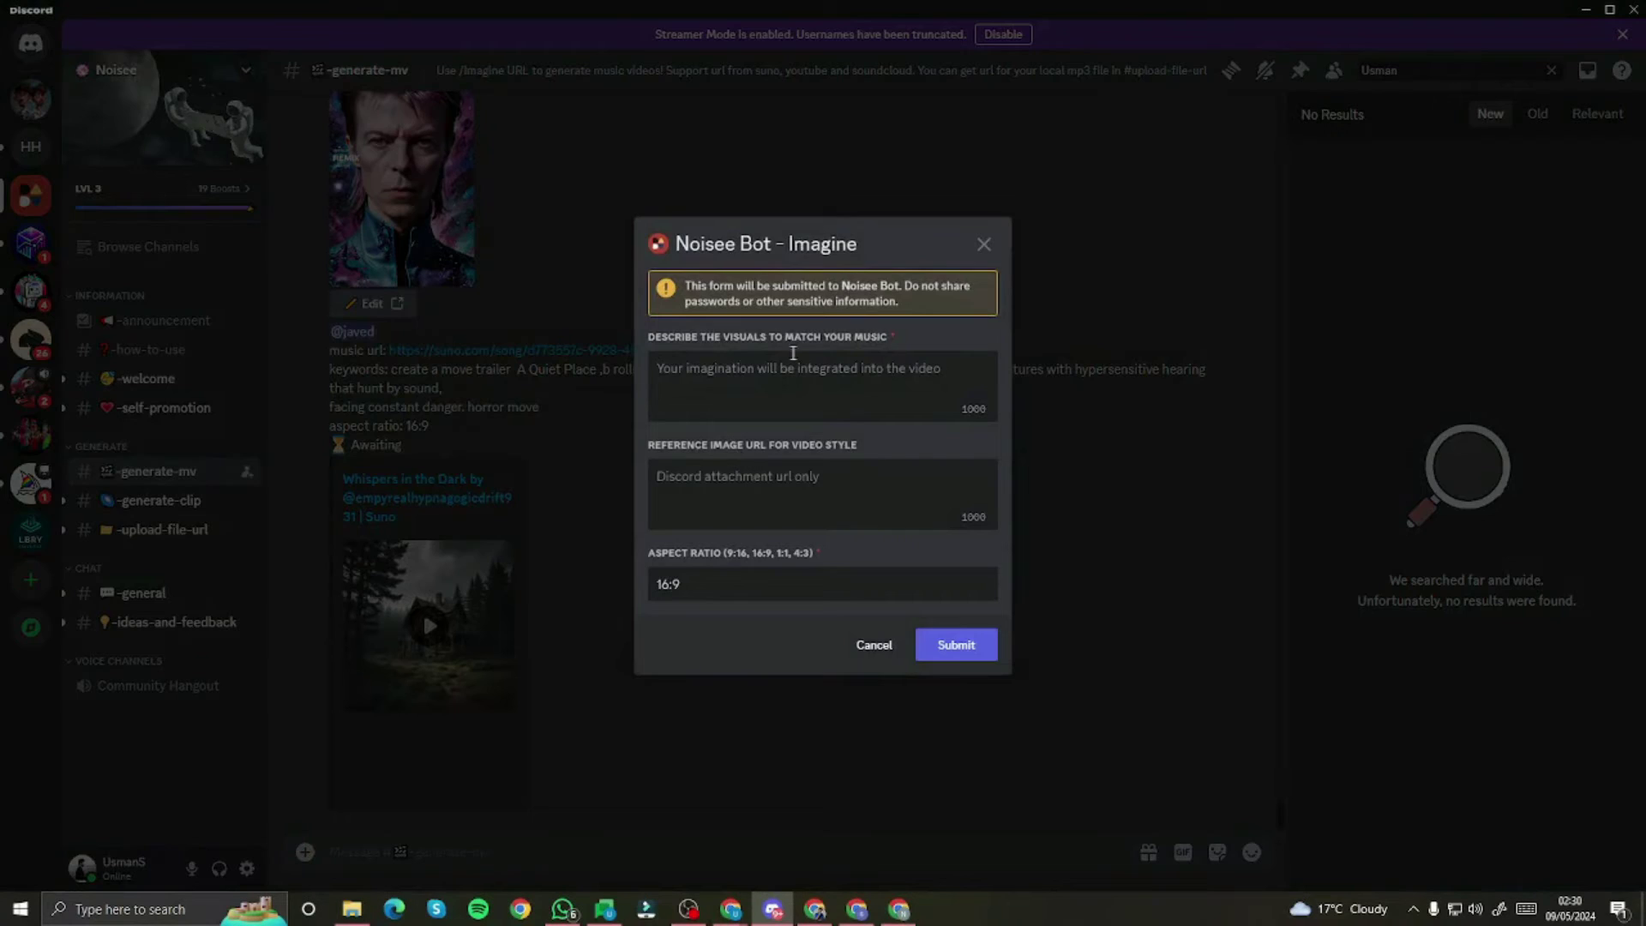
- Copy Copilot's "Portrait of a Street Performer" prompt text into the visuals description of the Noisee Bot Imagine form
left_click(731, 907)
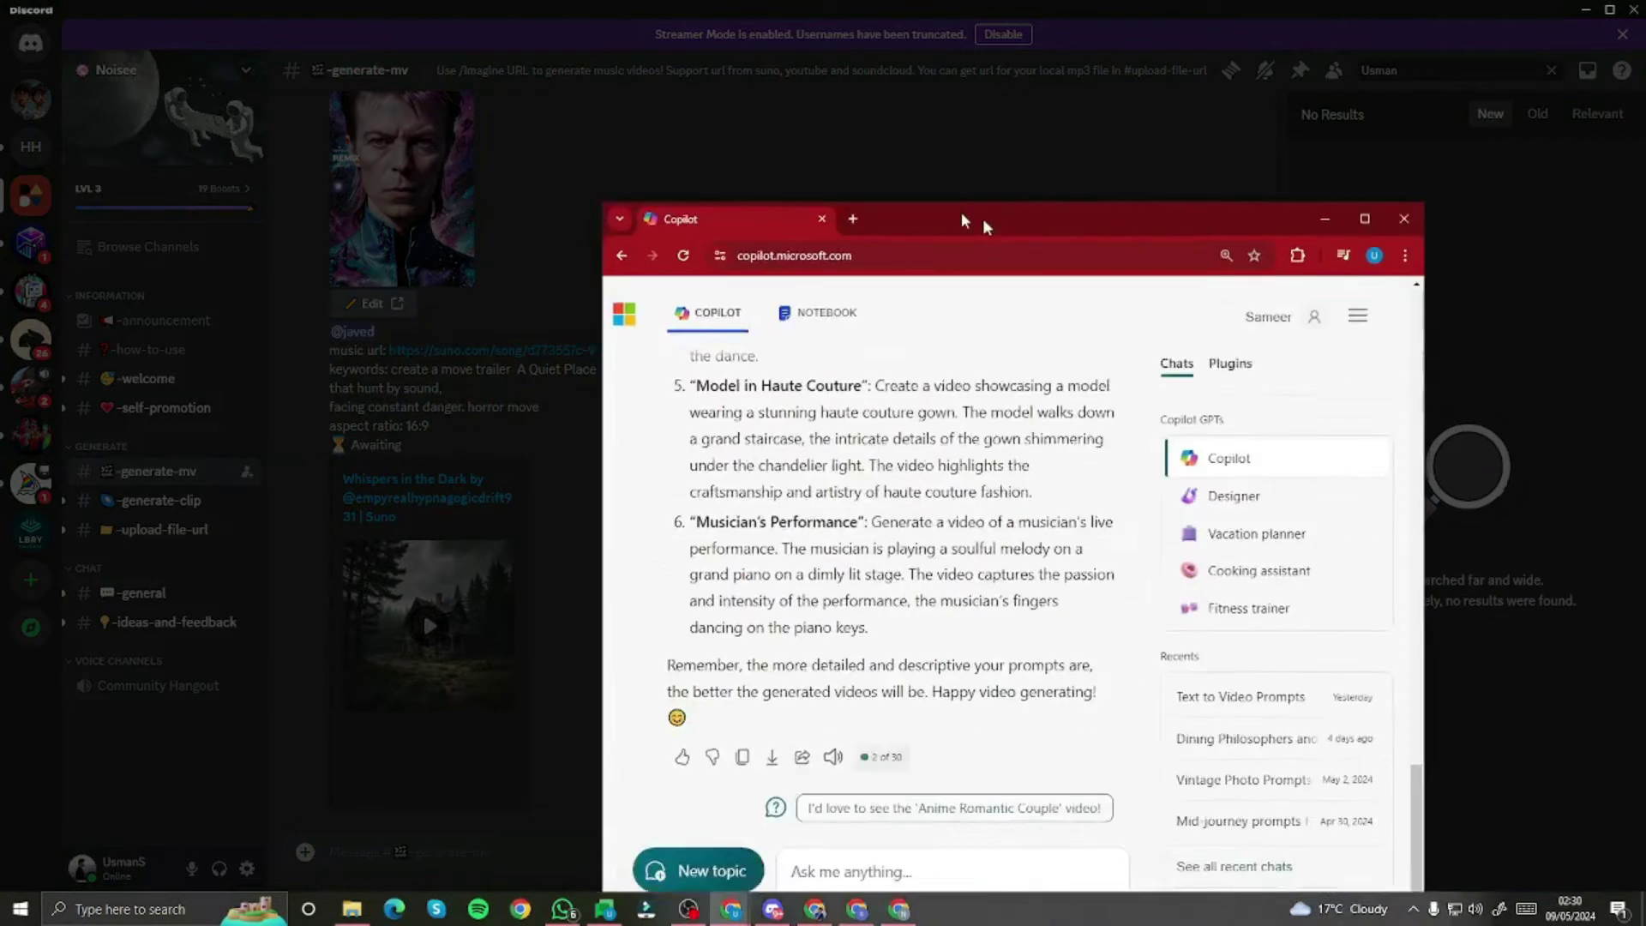
key("super+Up")
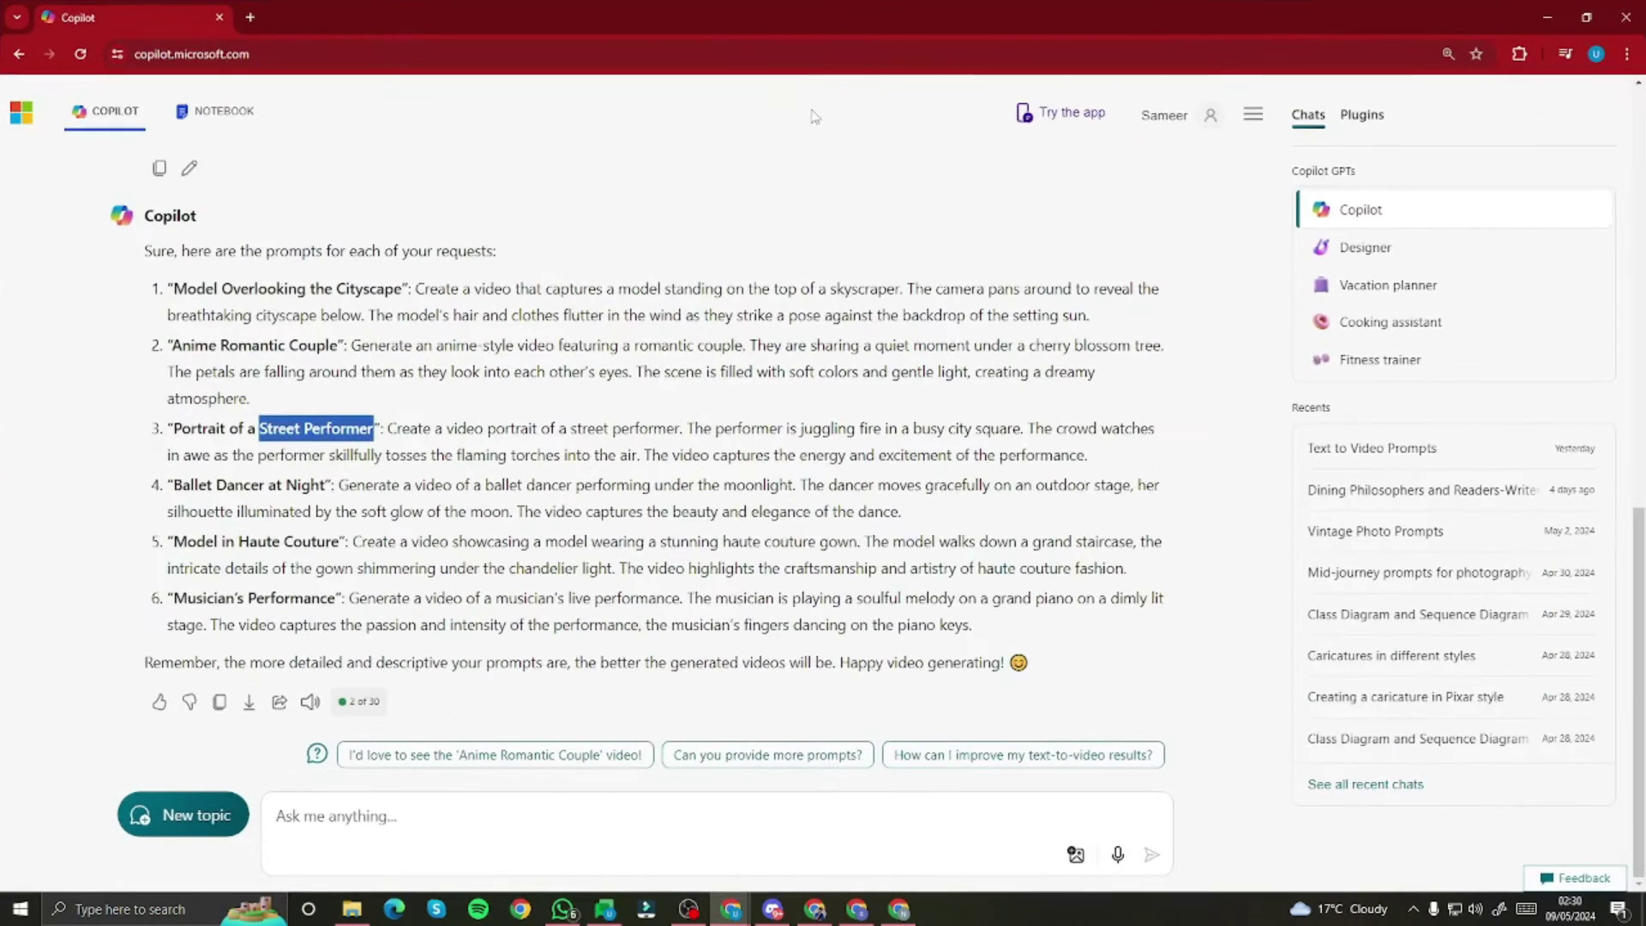
left_click(321, 429)
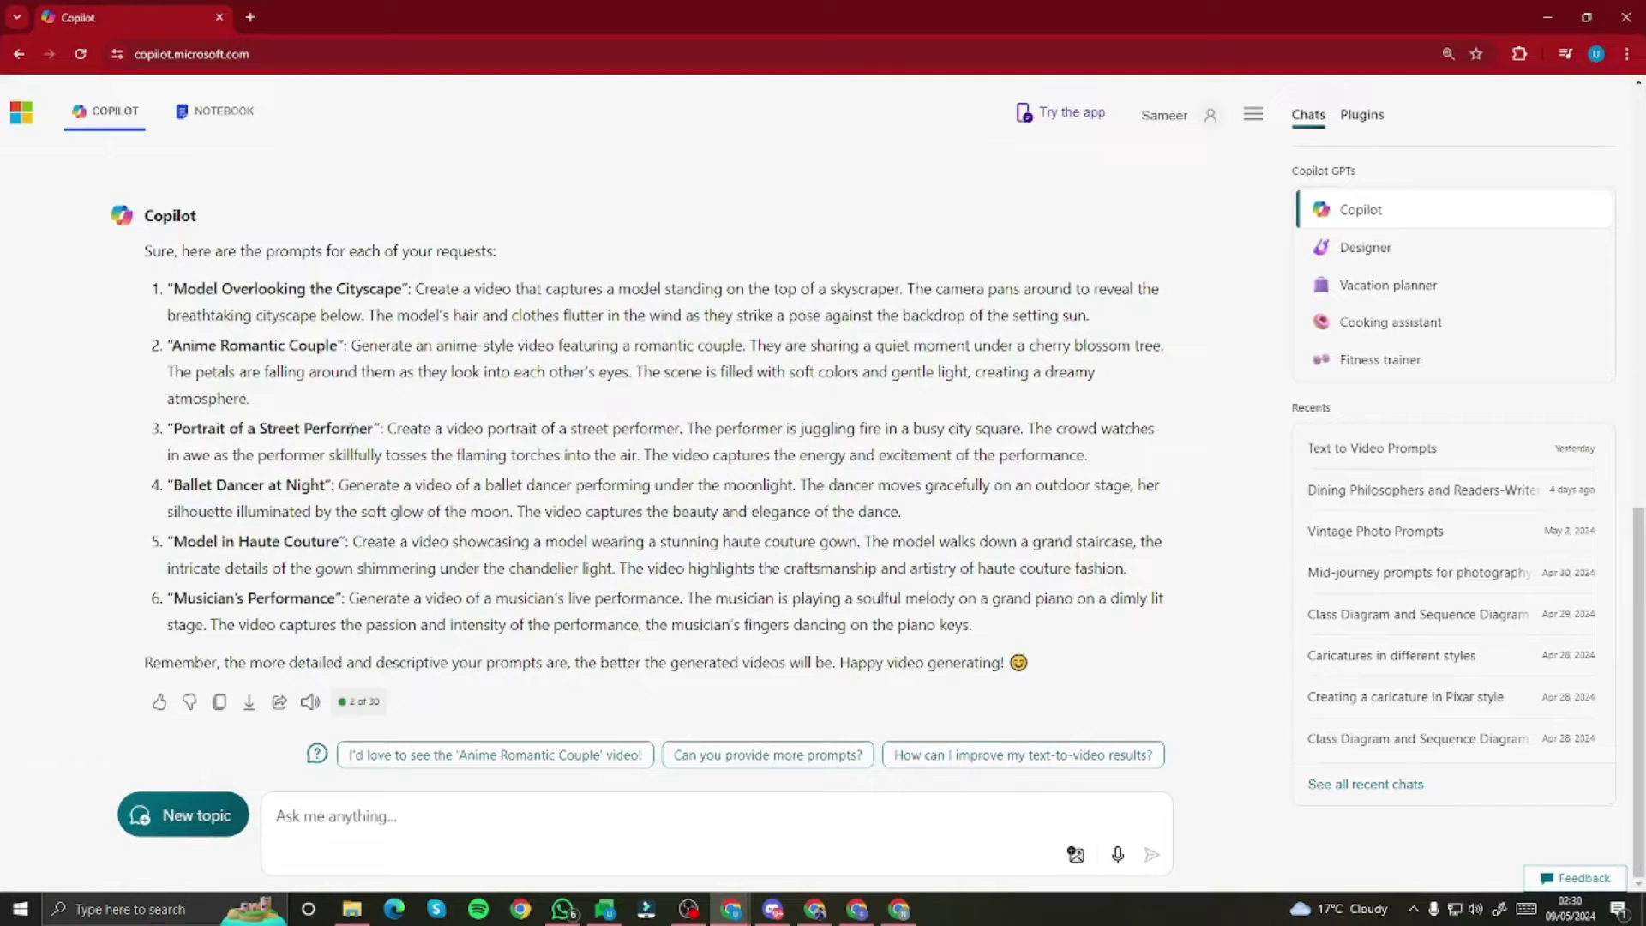
left_click_drag(390, 429, 1128, 458)
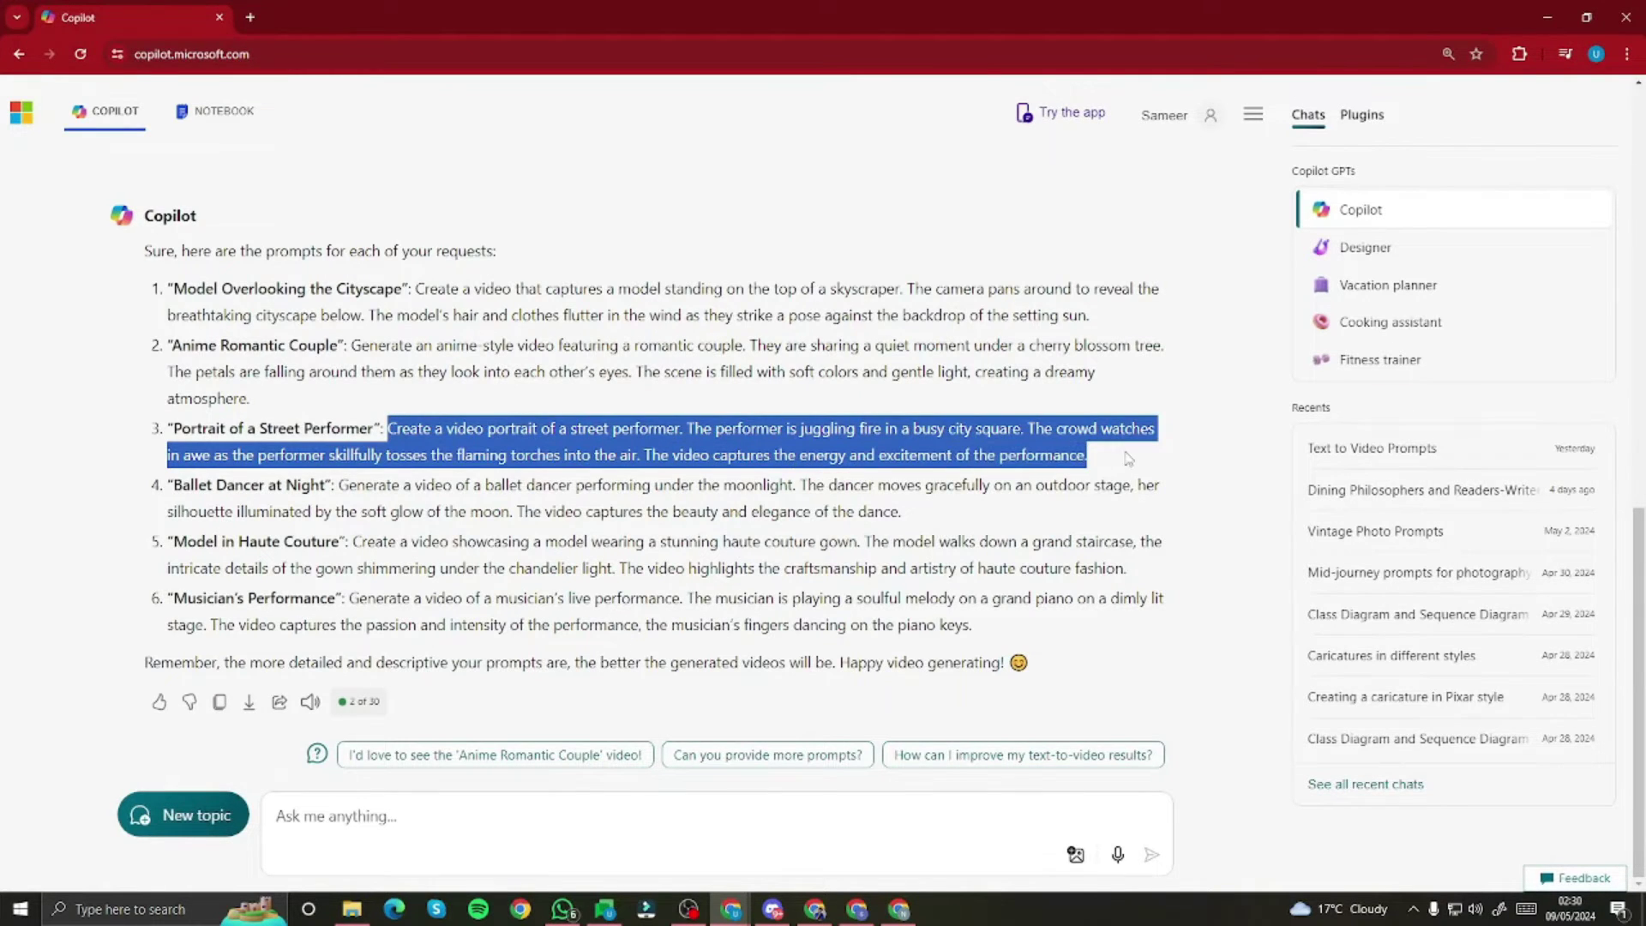
left_click(1548, 17)
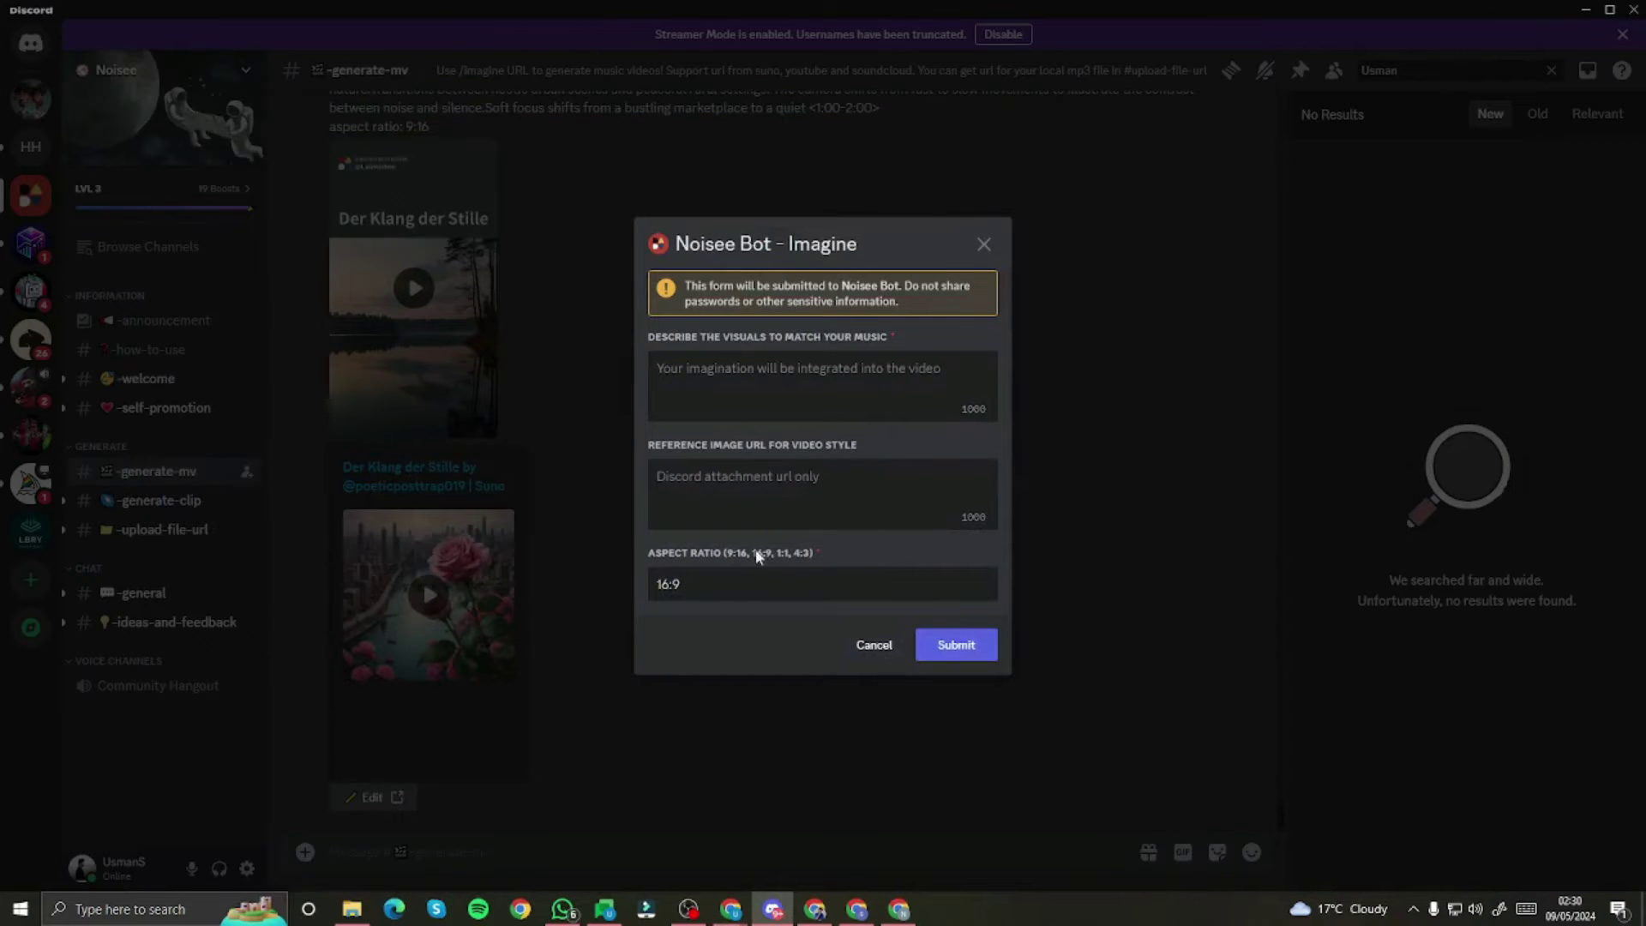
left_click(765, 385)
key("ctrl+v")
scroll(766, 385, "up", 3)
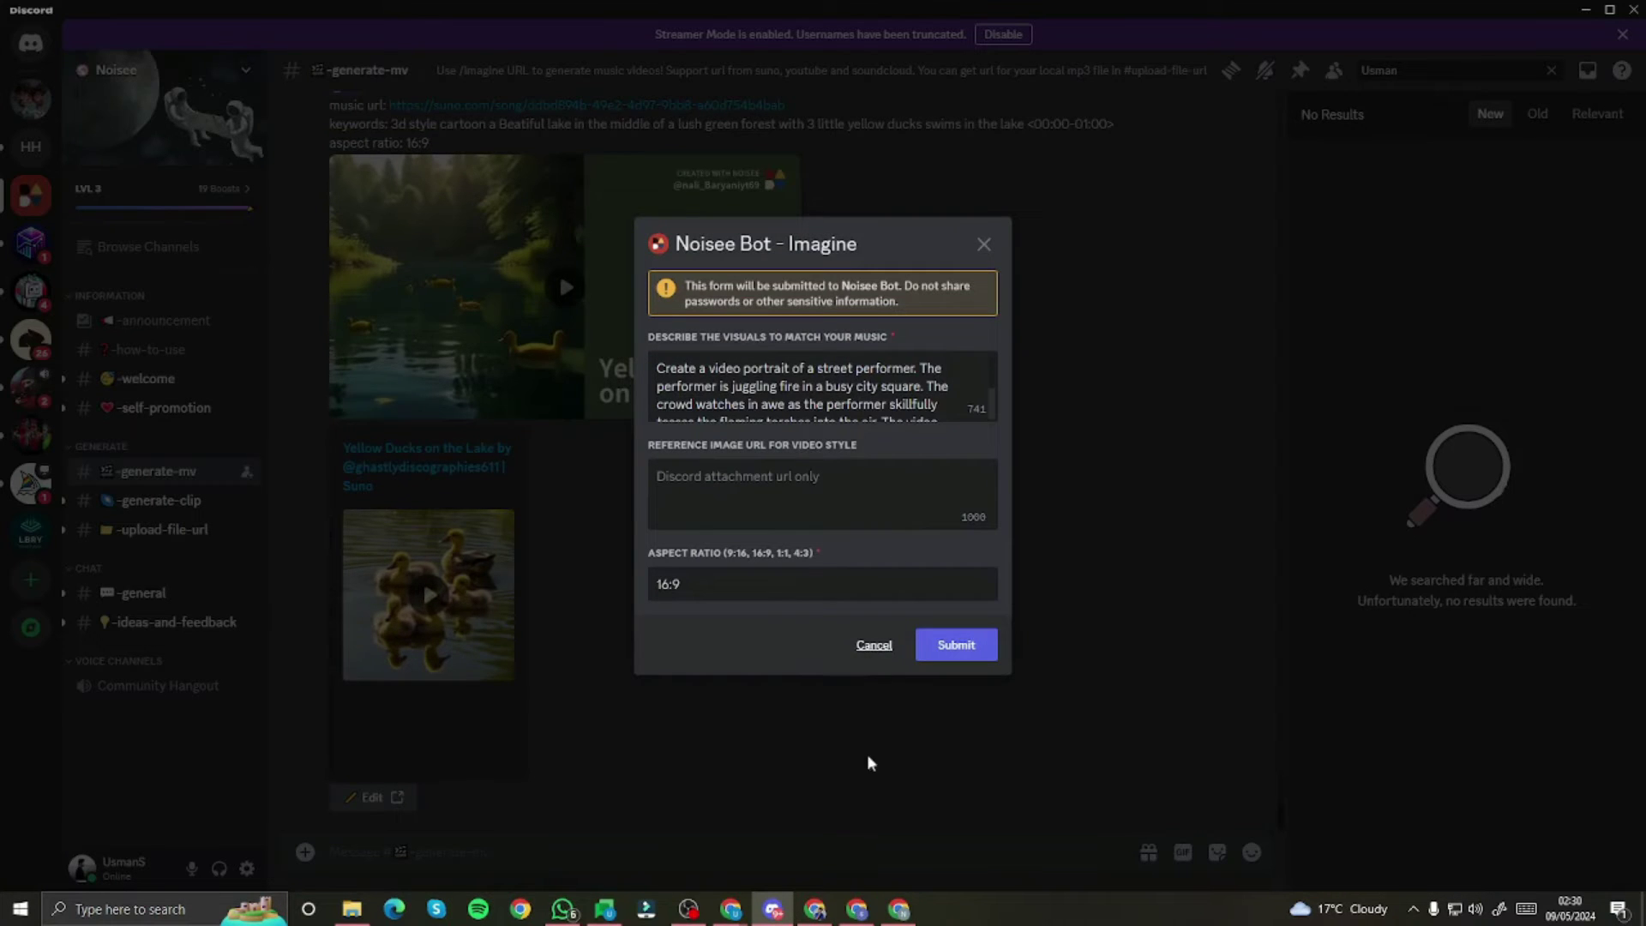
- Upload the street performer portrait image from the NOisee folder to the upload-file-url channel
left_click(815, 909)
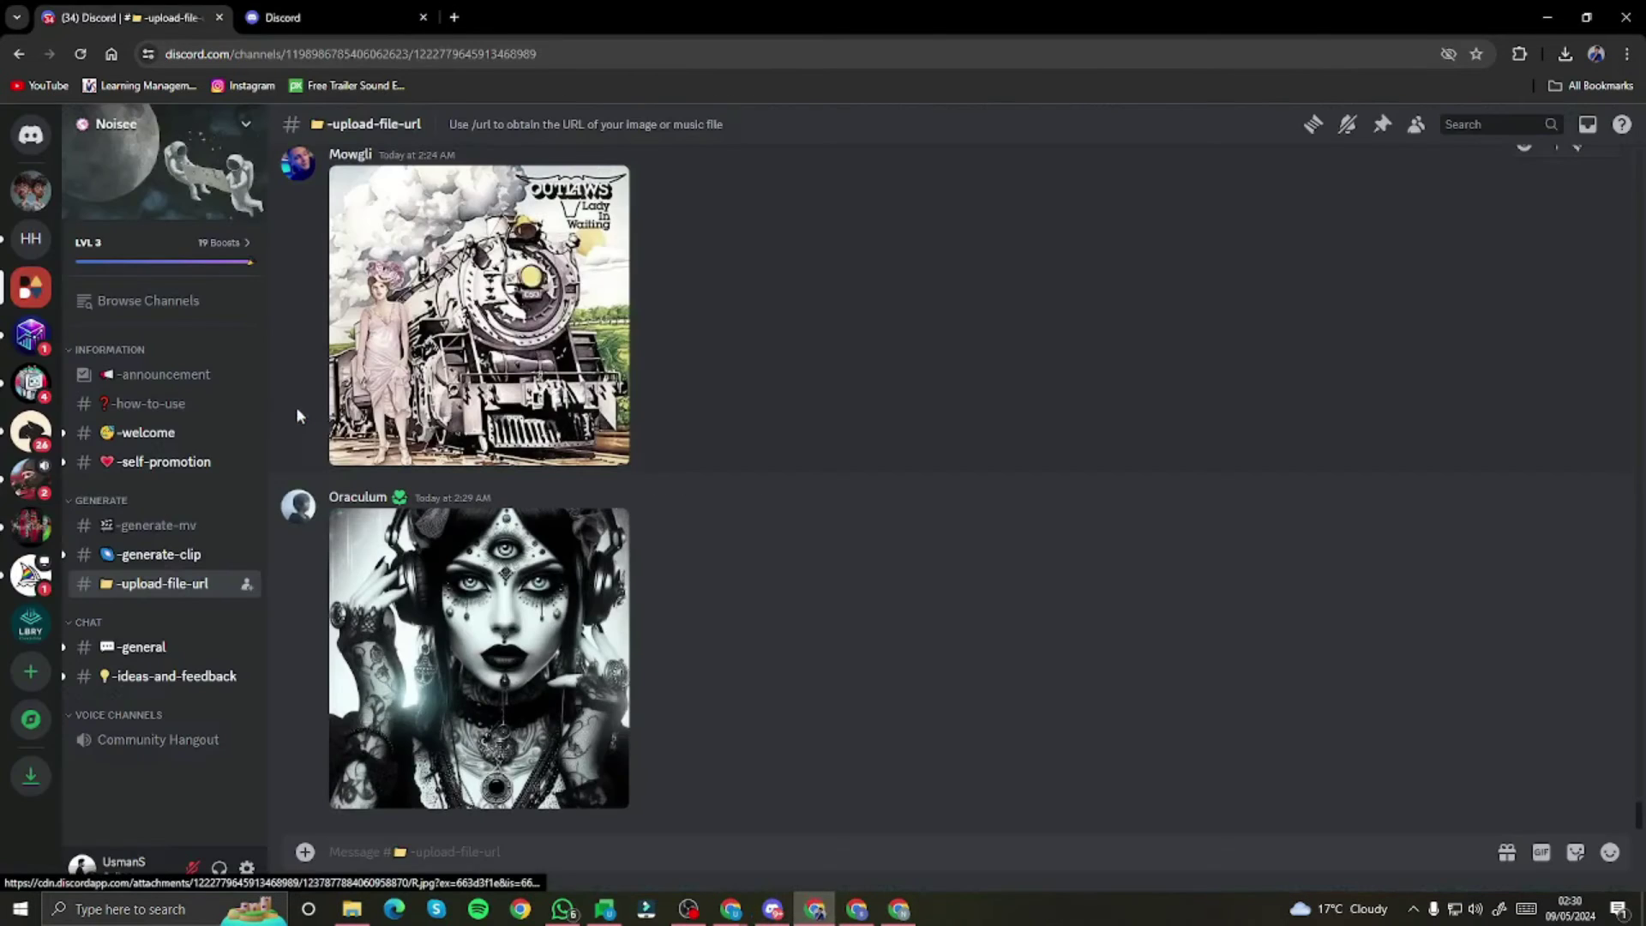
left_click(304, 851)
left_click(369, 672)
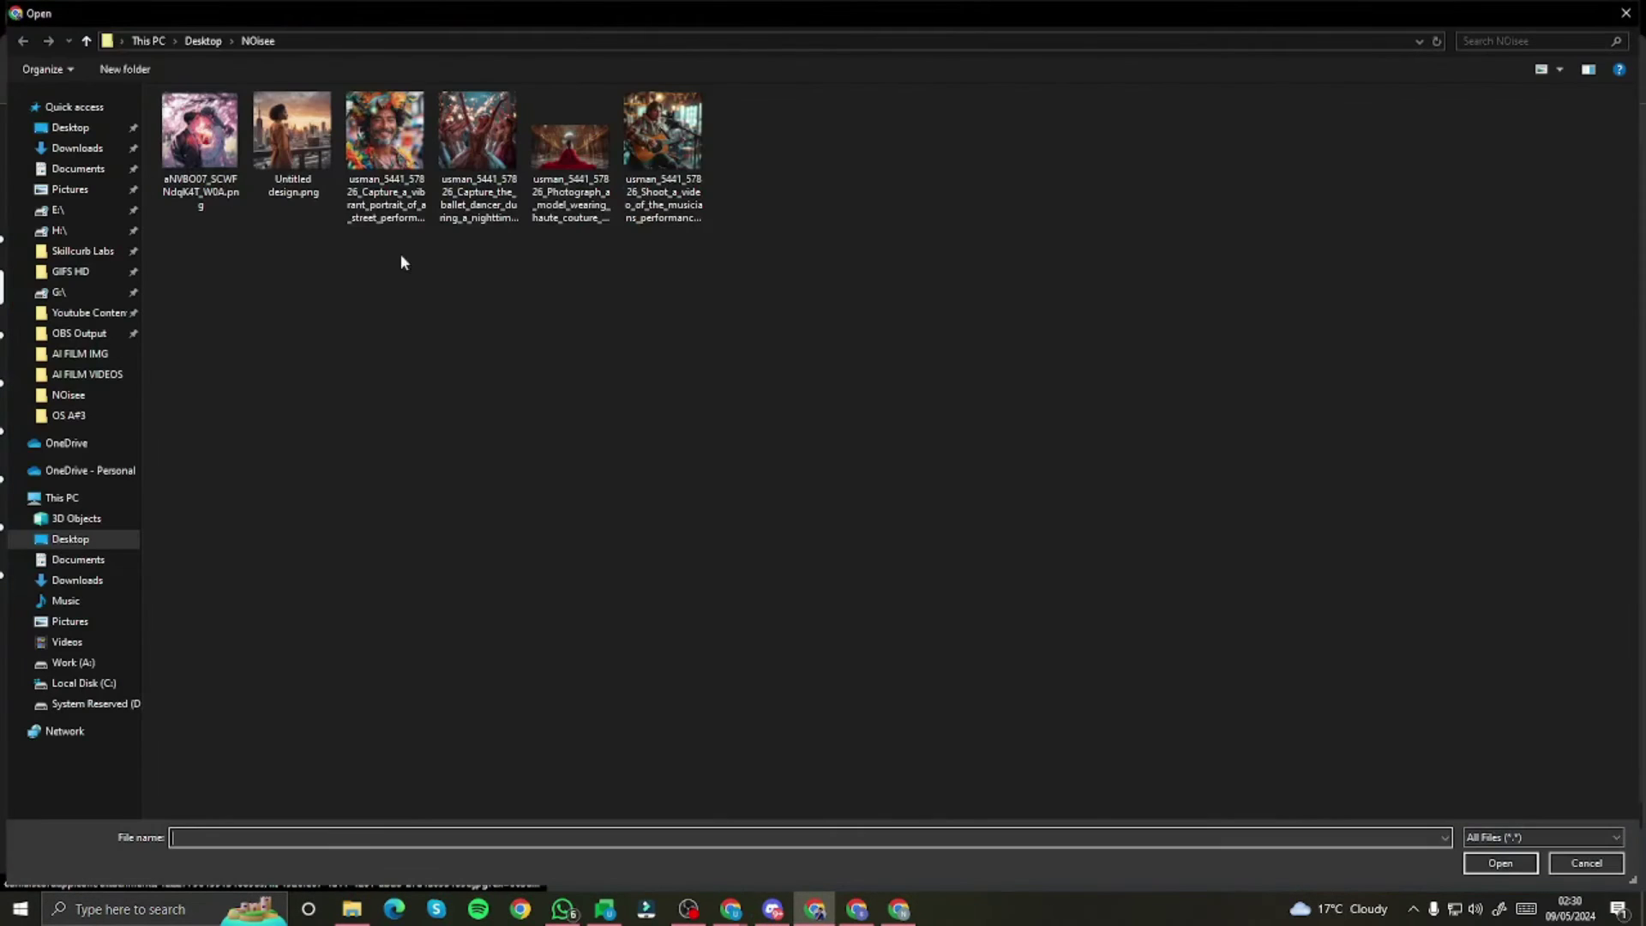
double_click(384, 130)
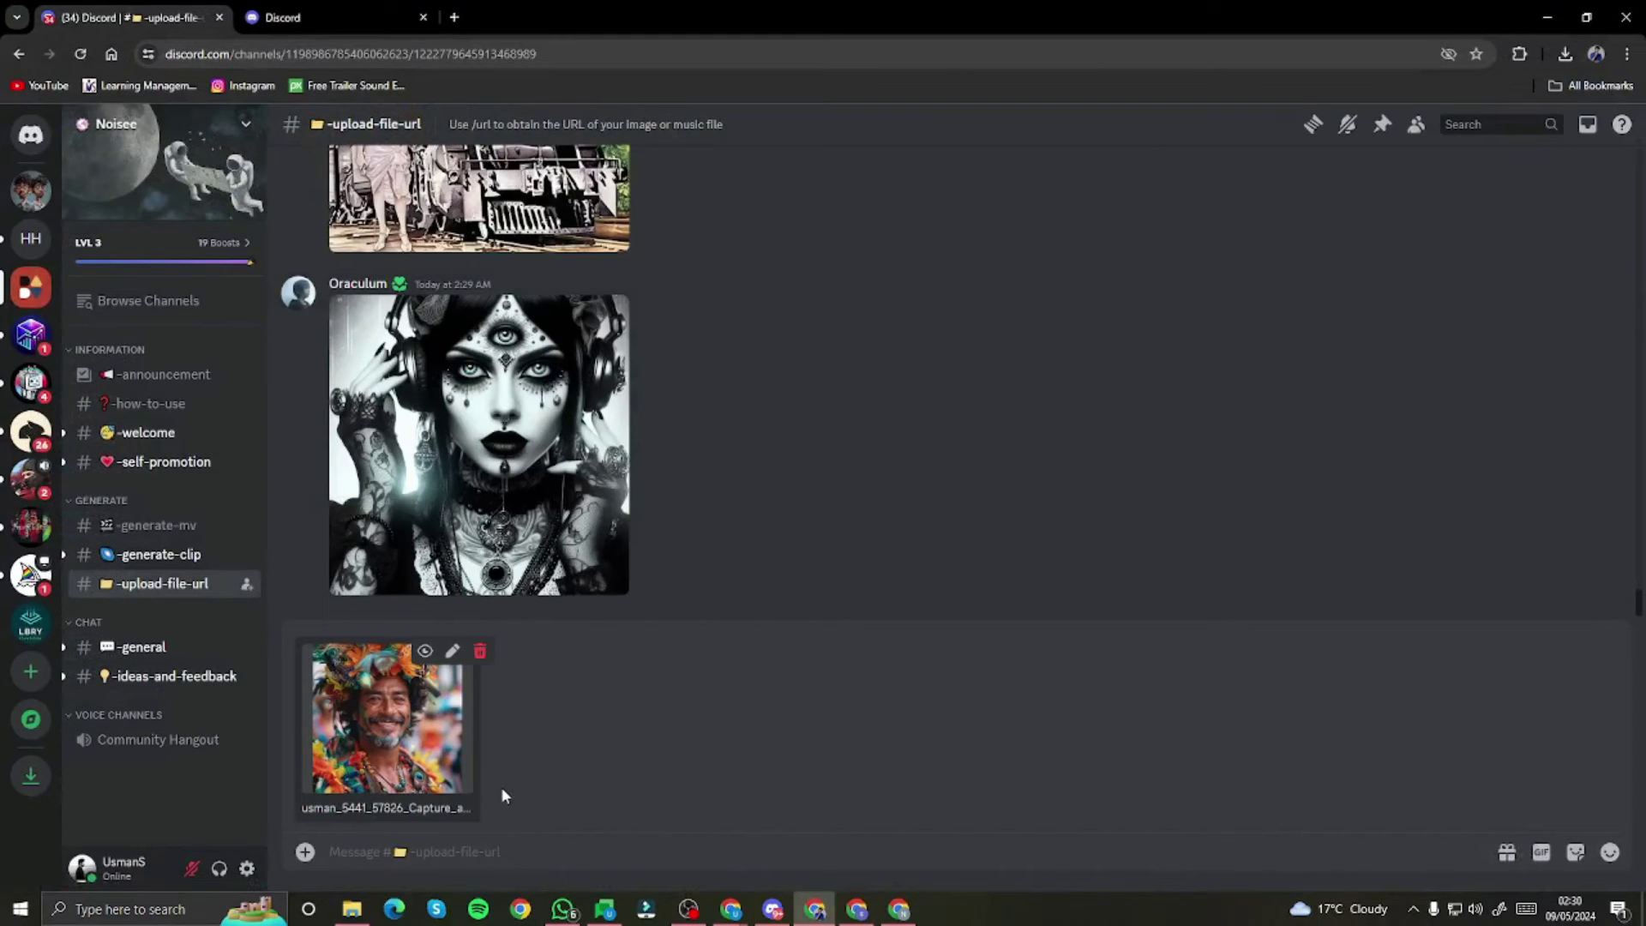
key("Return")
- Copy the image address of the uploaded street performer portrait and close its enlarged view
left_click(527, 722)
right_click(826, 436)
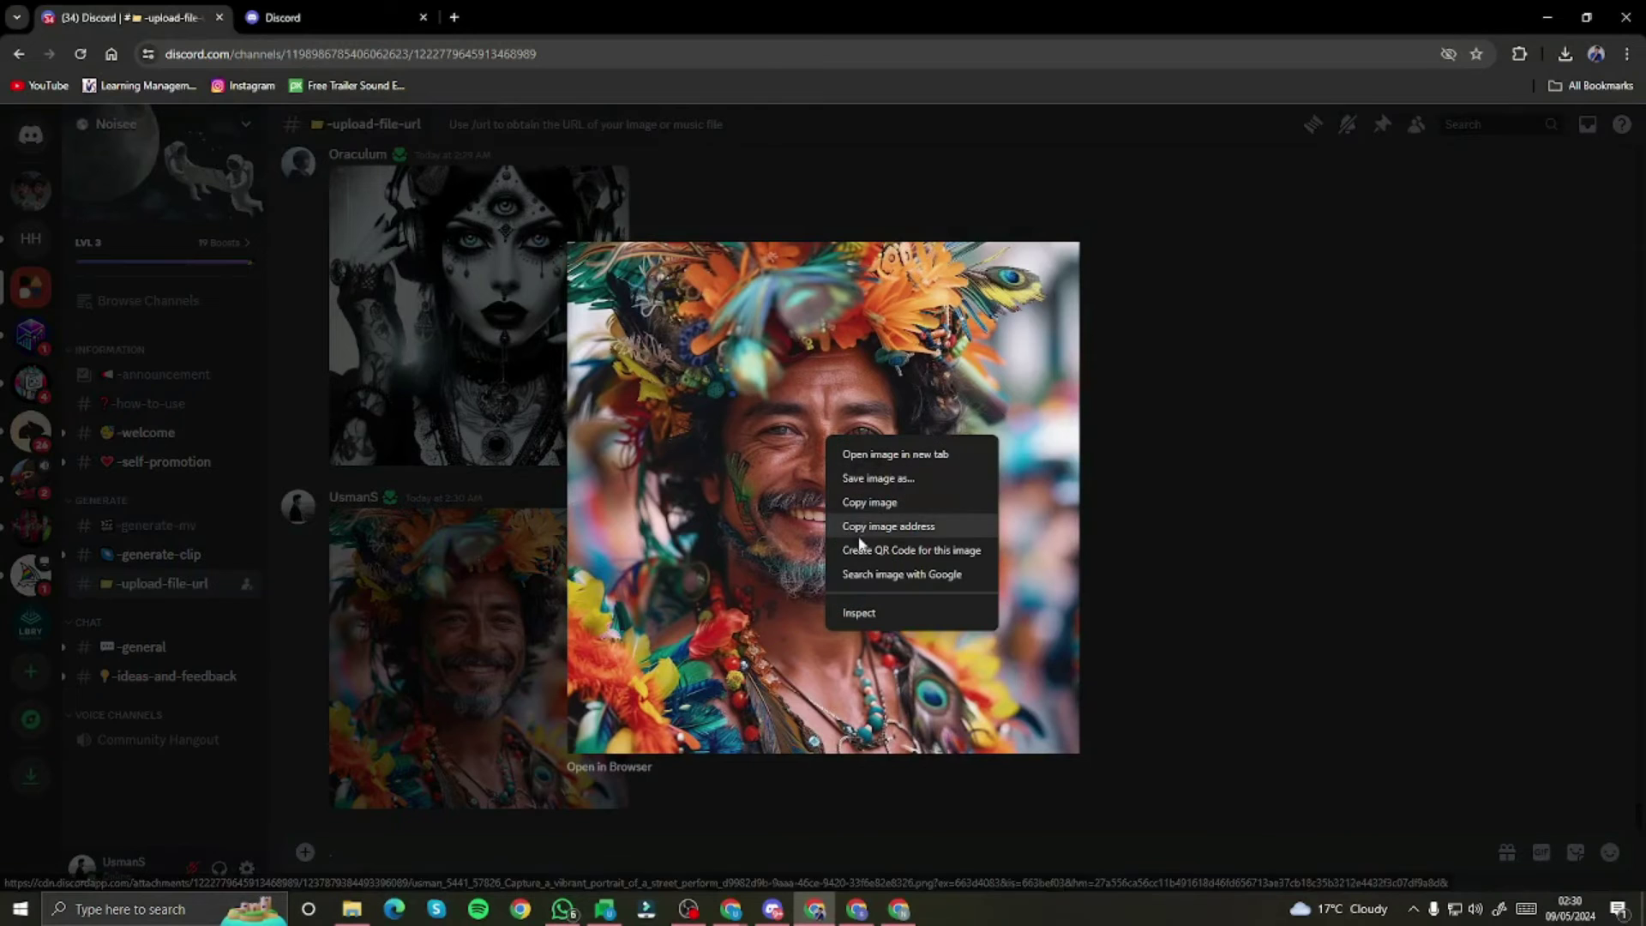
left_click(881, 528)
left_click(1323, 537)
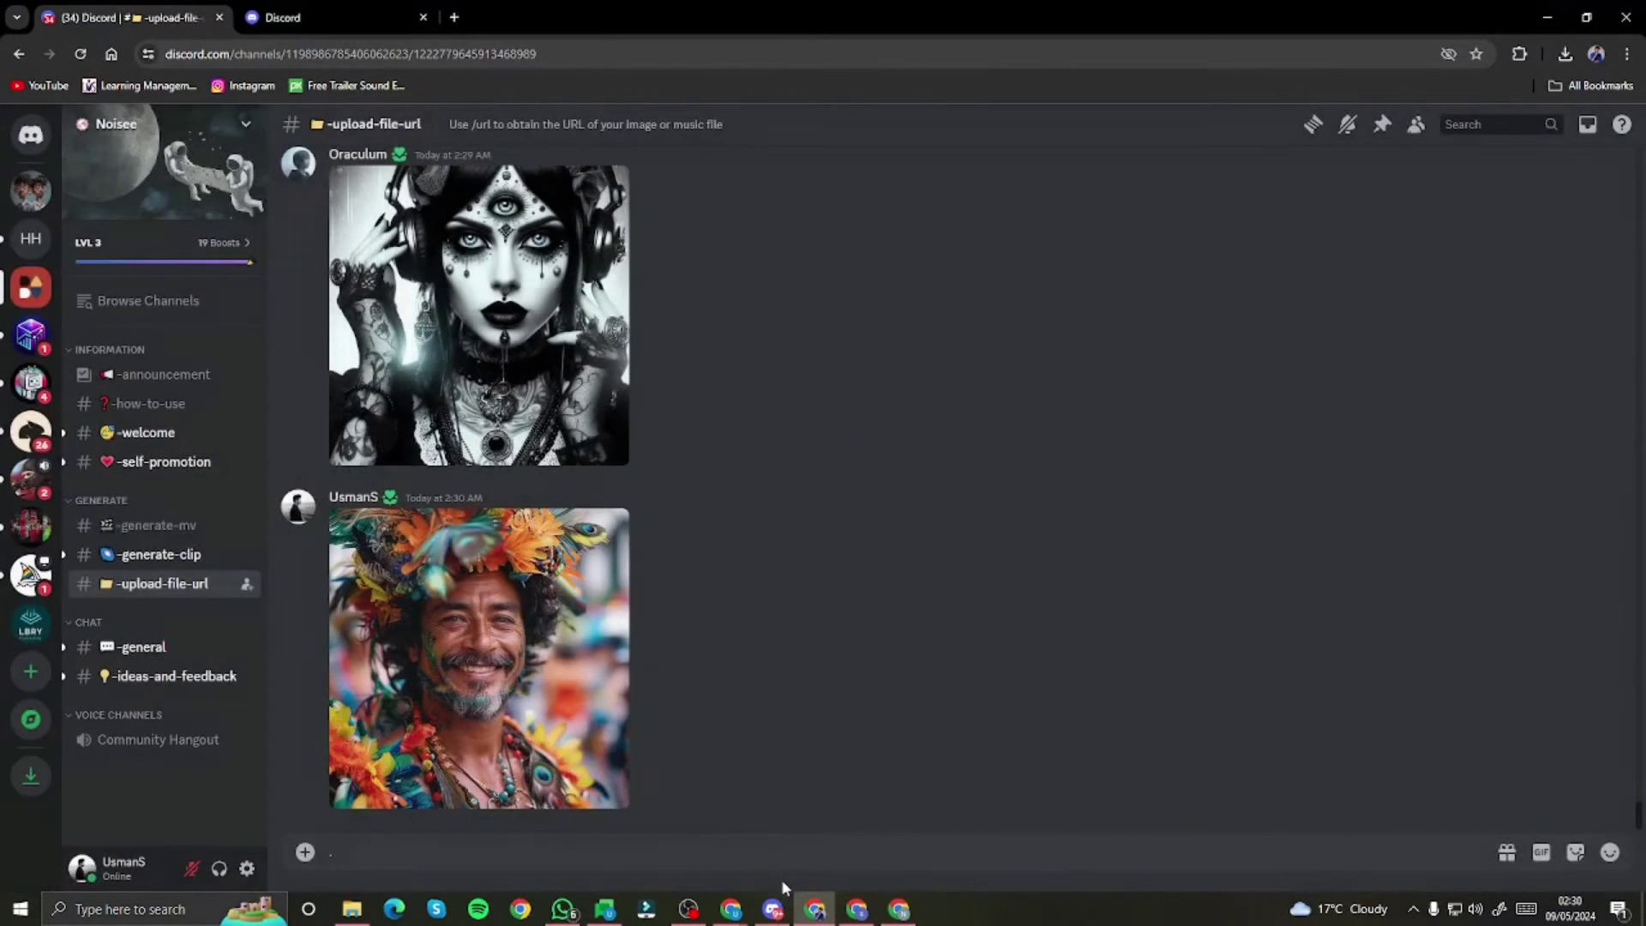
- Enter the portrait's address as the reference image URL in the Noisee Bot Imagine form and submit it with aspect ratio 16:9
left_click(772, 908)
left_click(855, 527)
key("ctrl+v")
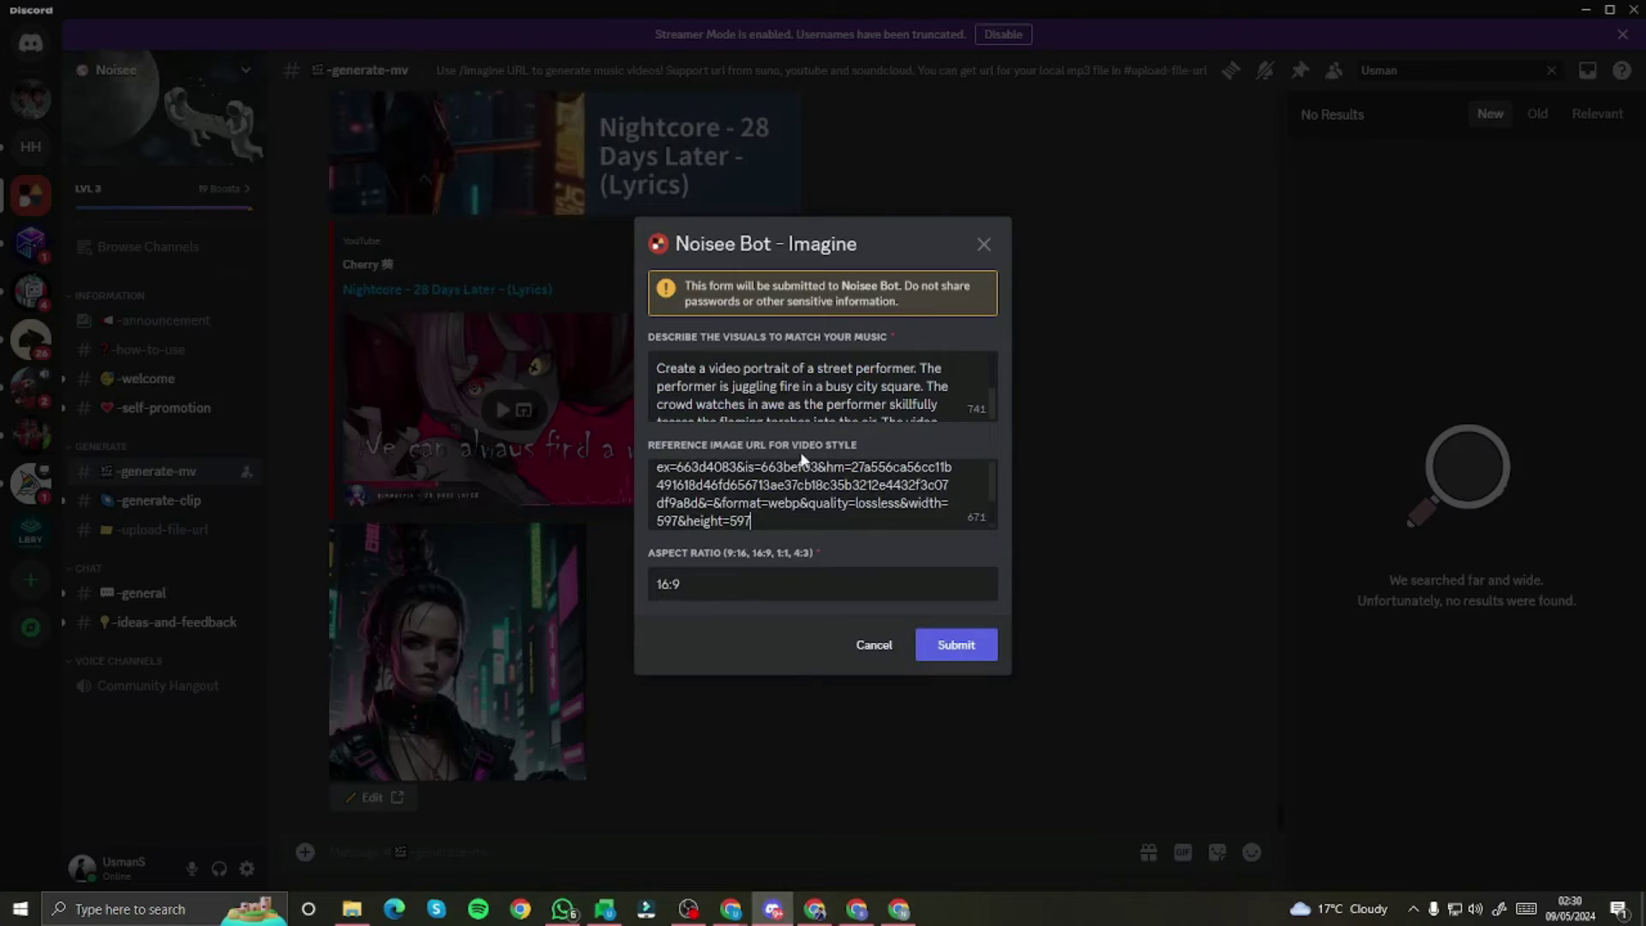
left_click(938, 644)
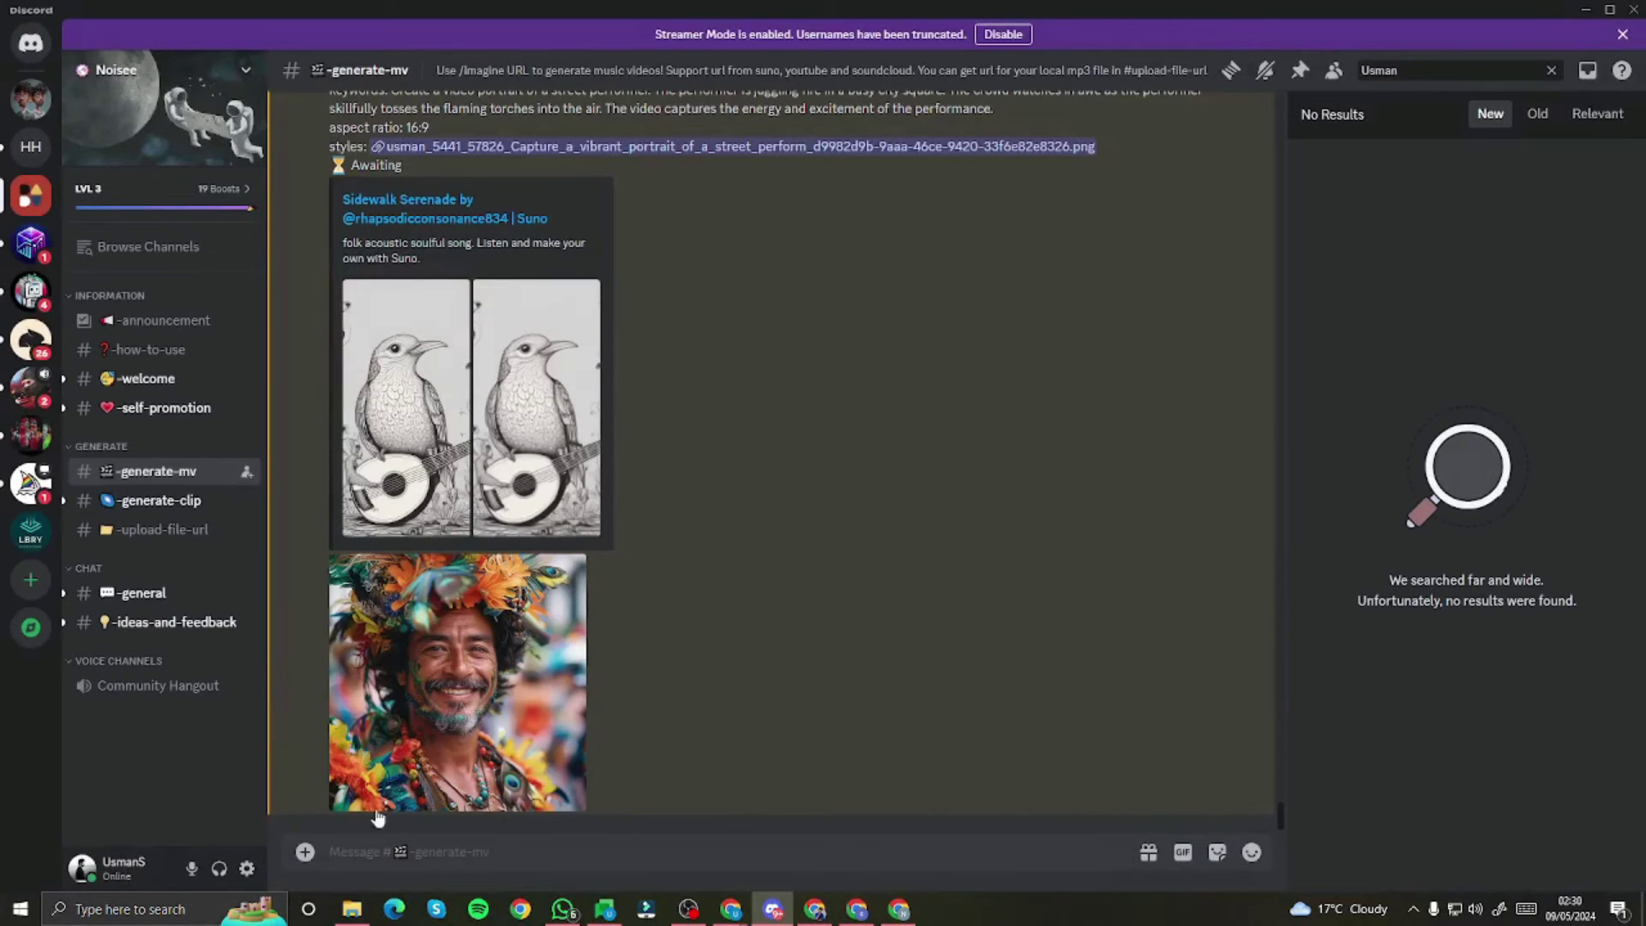
- Start a new /imagine command in the generate-mv channel, ready for the song URL
left_click(307, 853)
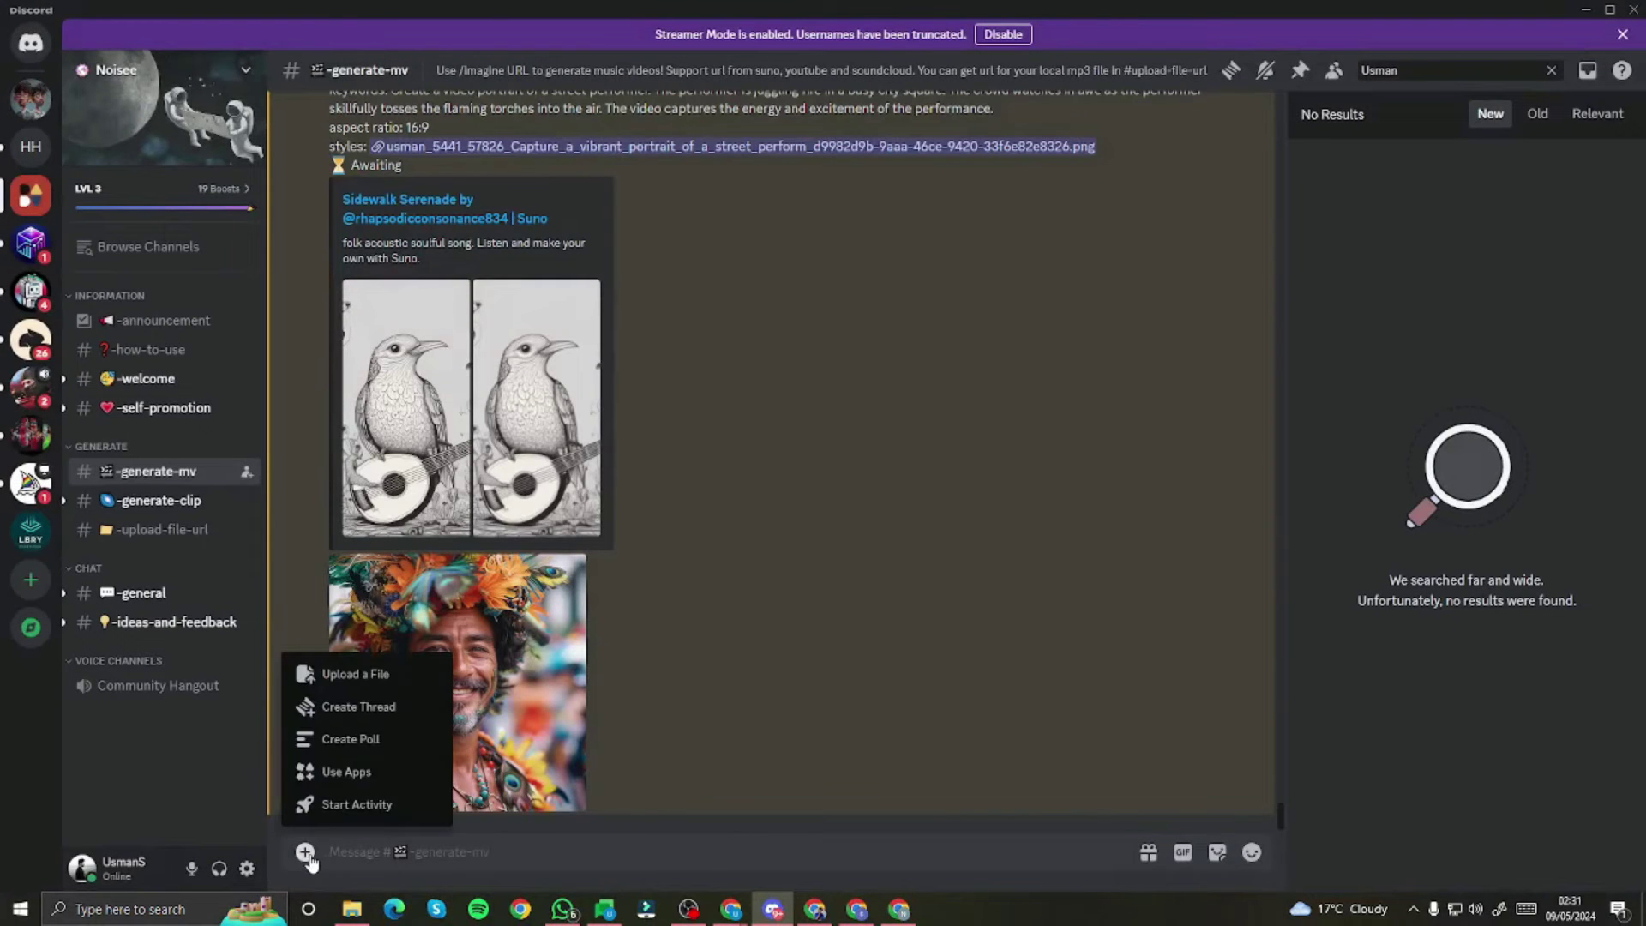
left_click(347, 881)
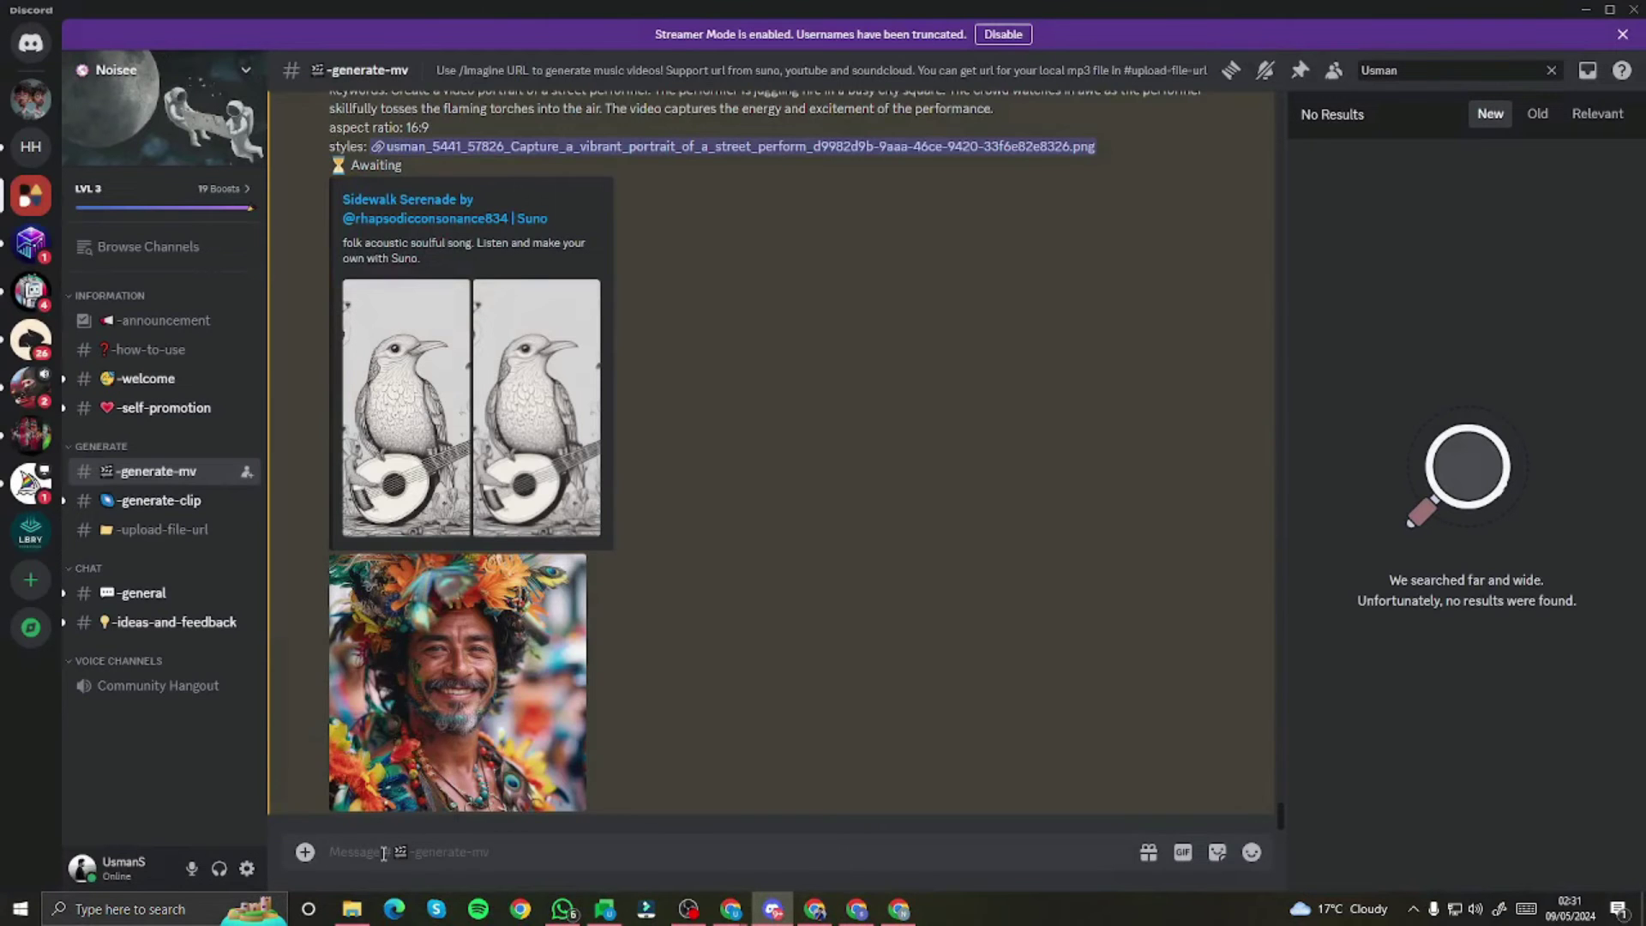
type("/imagine")
key("Tab")
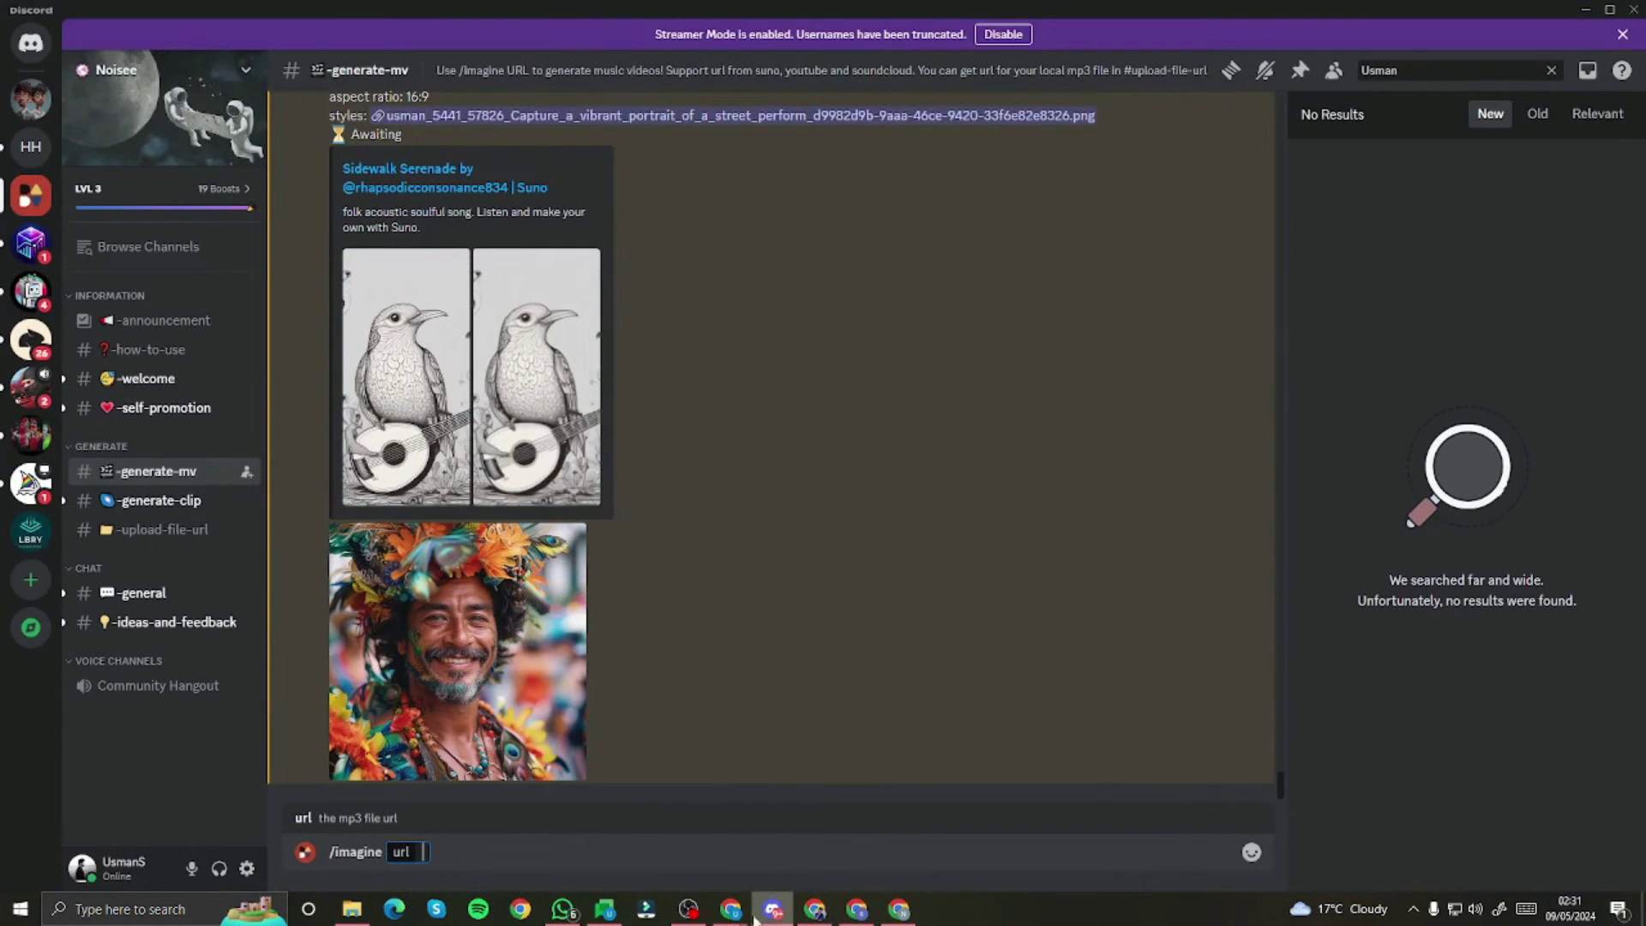
- In Suno, create an instrumental v3 song from the description "Ballet Dancer at Night" and preview the generated result
mouse_move(730, 909)
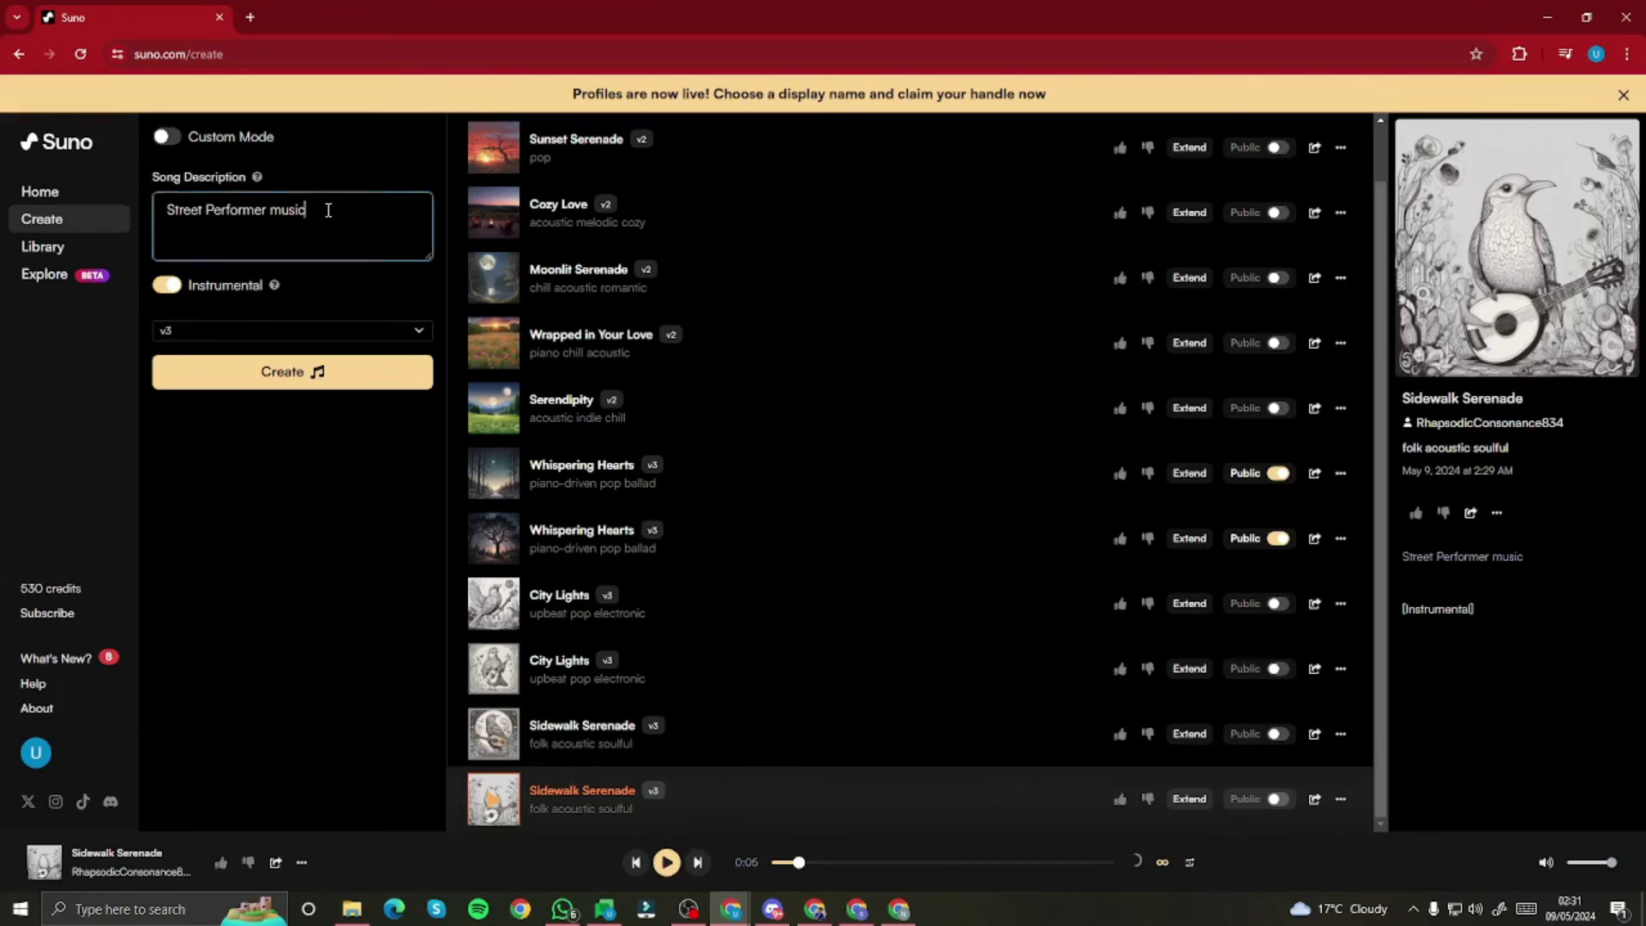
key("ctrl+a")
key("ctrl+v")
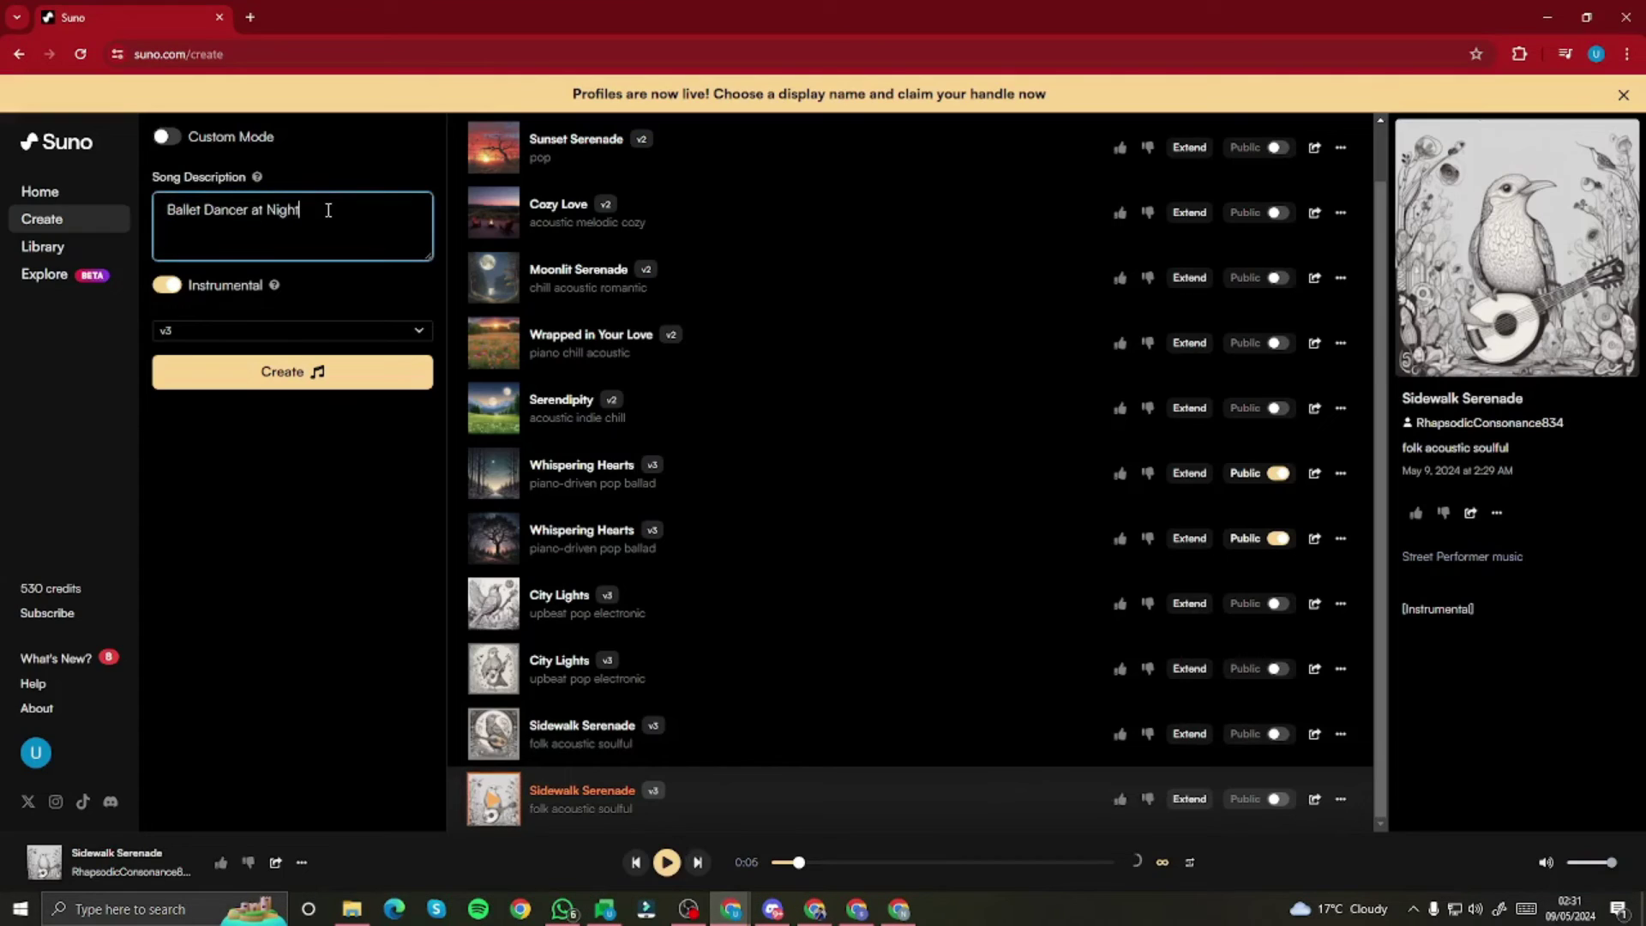
left_click(312, 371)
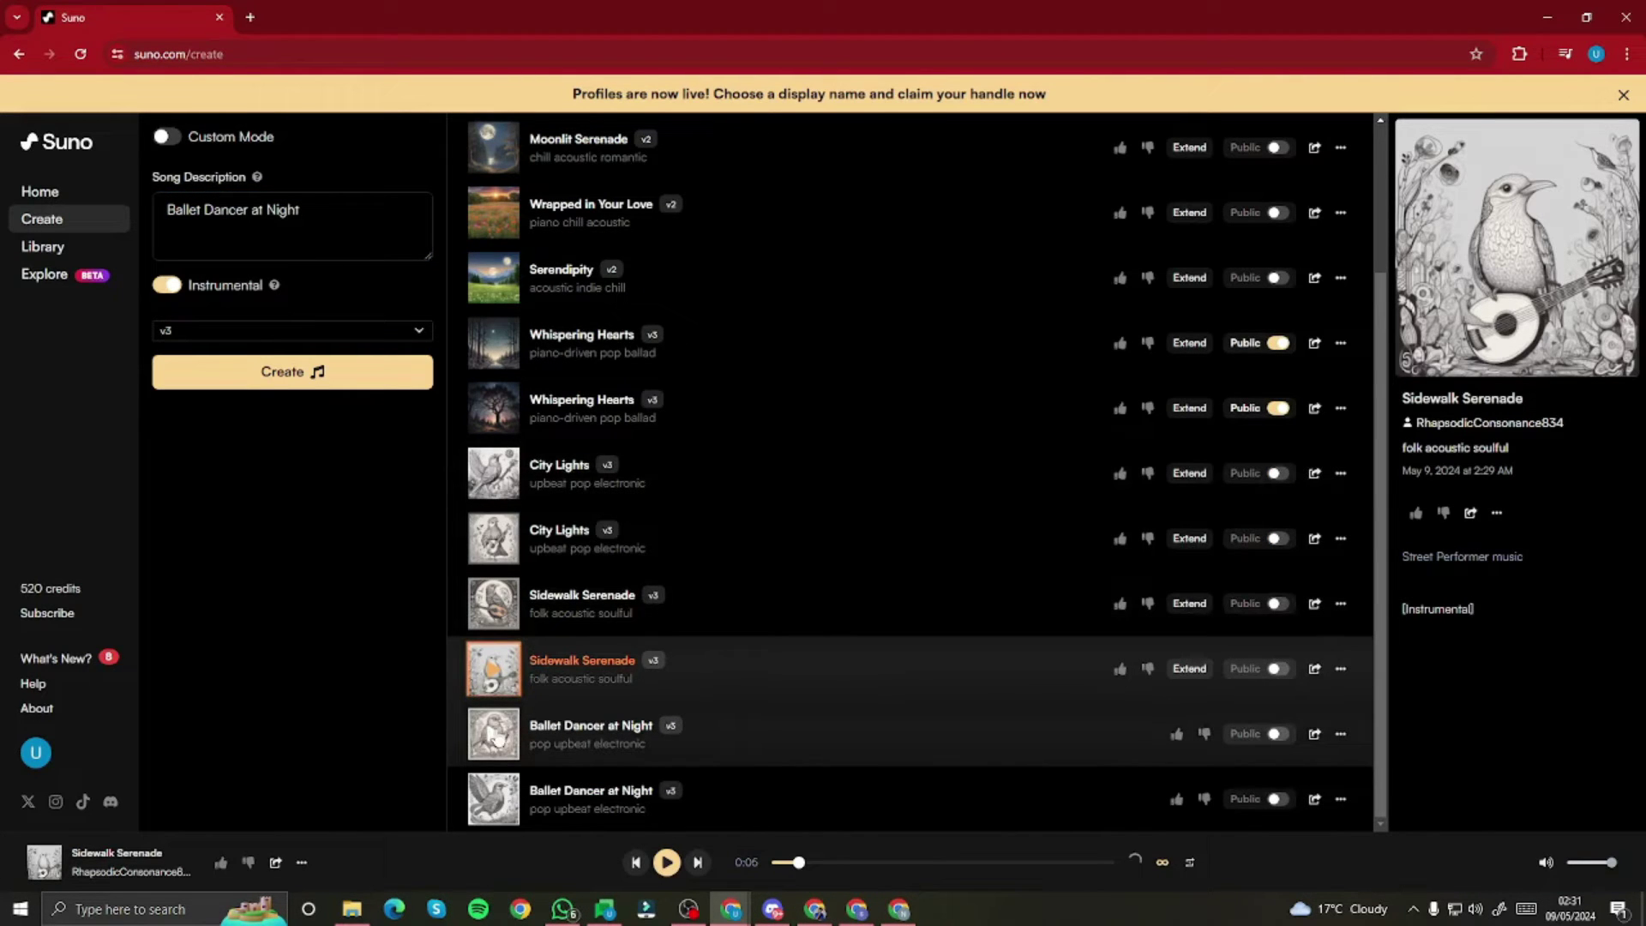
left_click(493, 735)
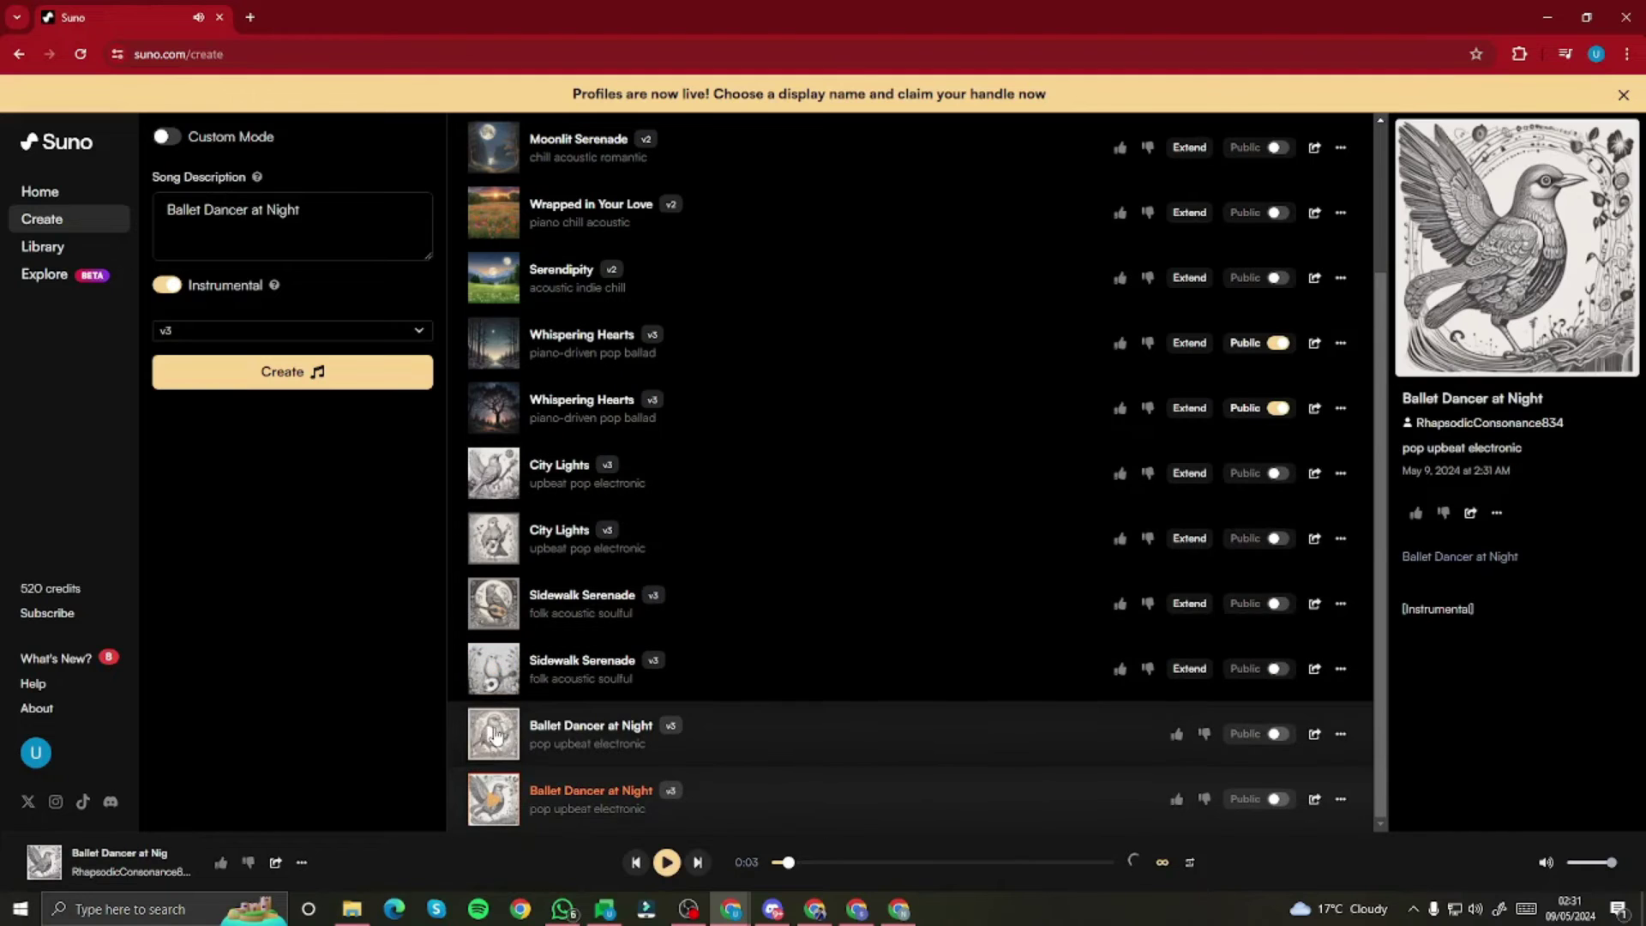
- Copy the share link of the first "Ballet Dancer at Night" song and send it as the /imagine URL in Discord
left_click(1314, 734)
left_click(772, 908)
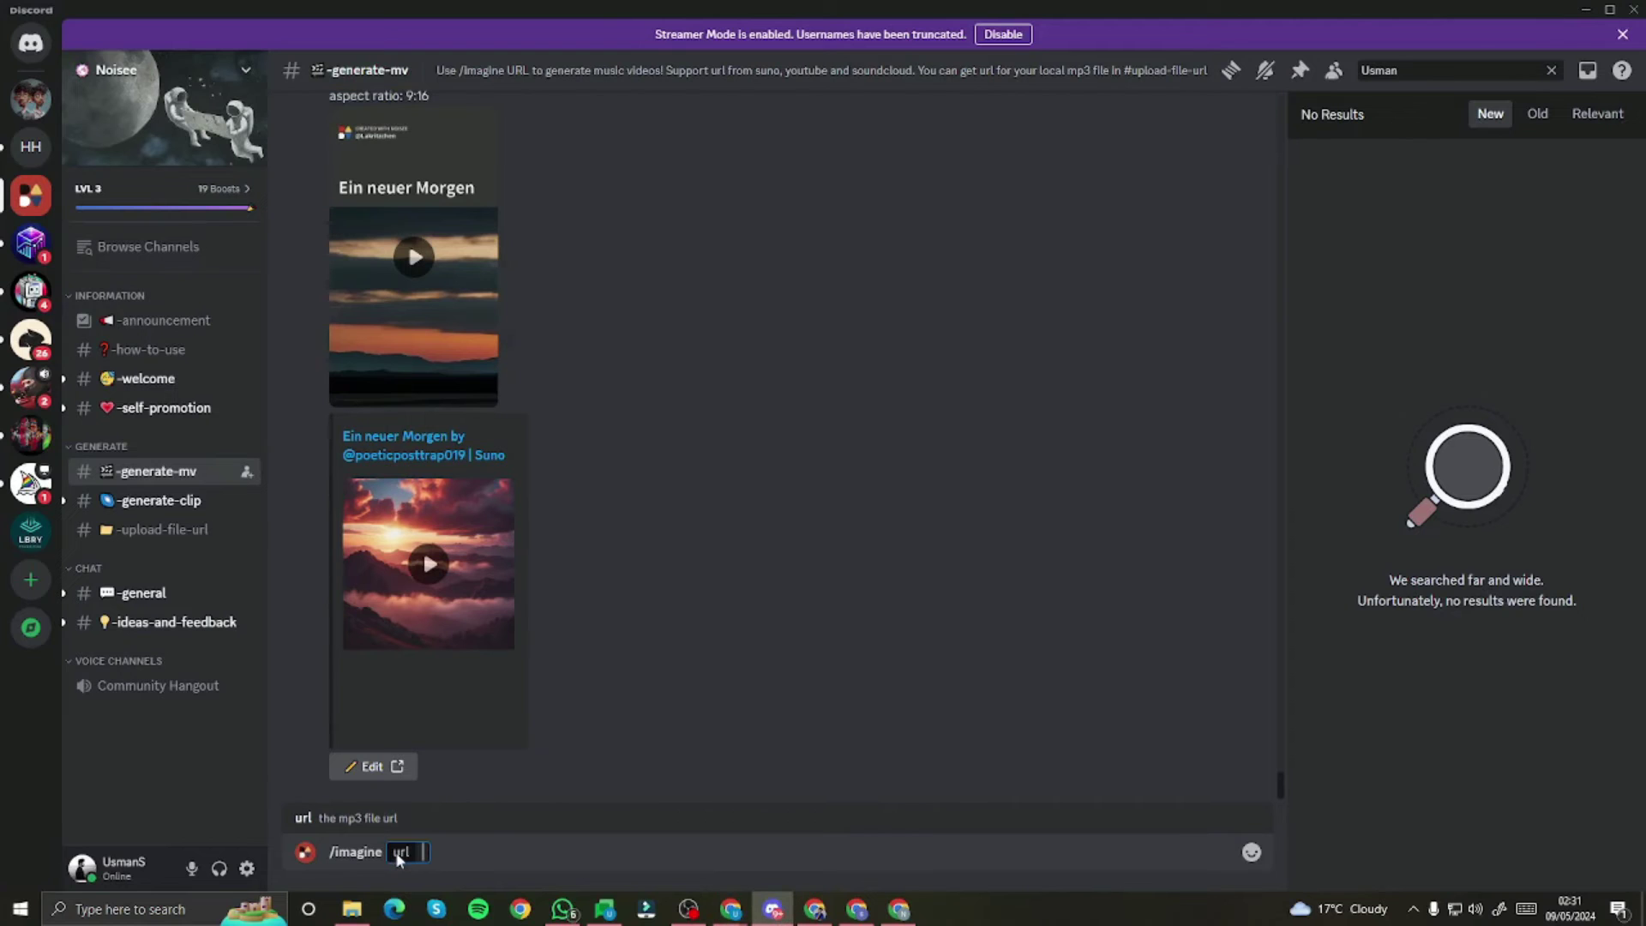
key("ctrl+v")
key("Return")
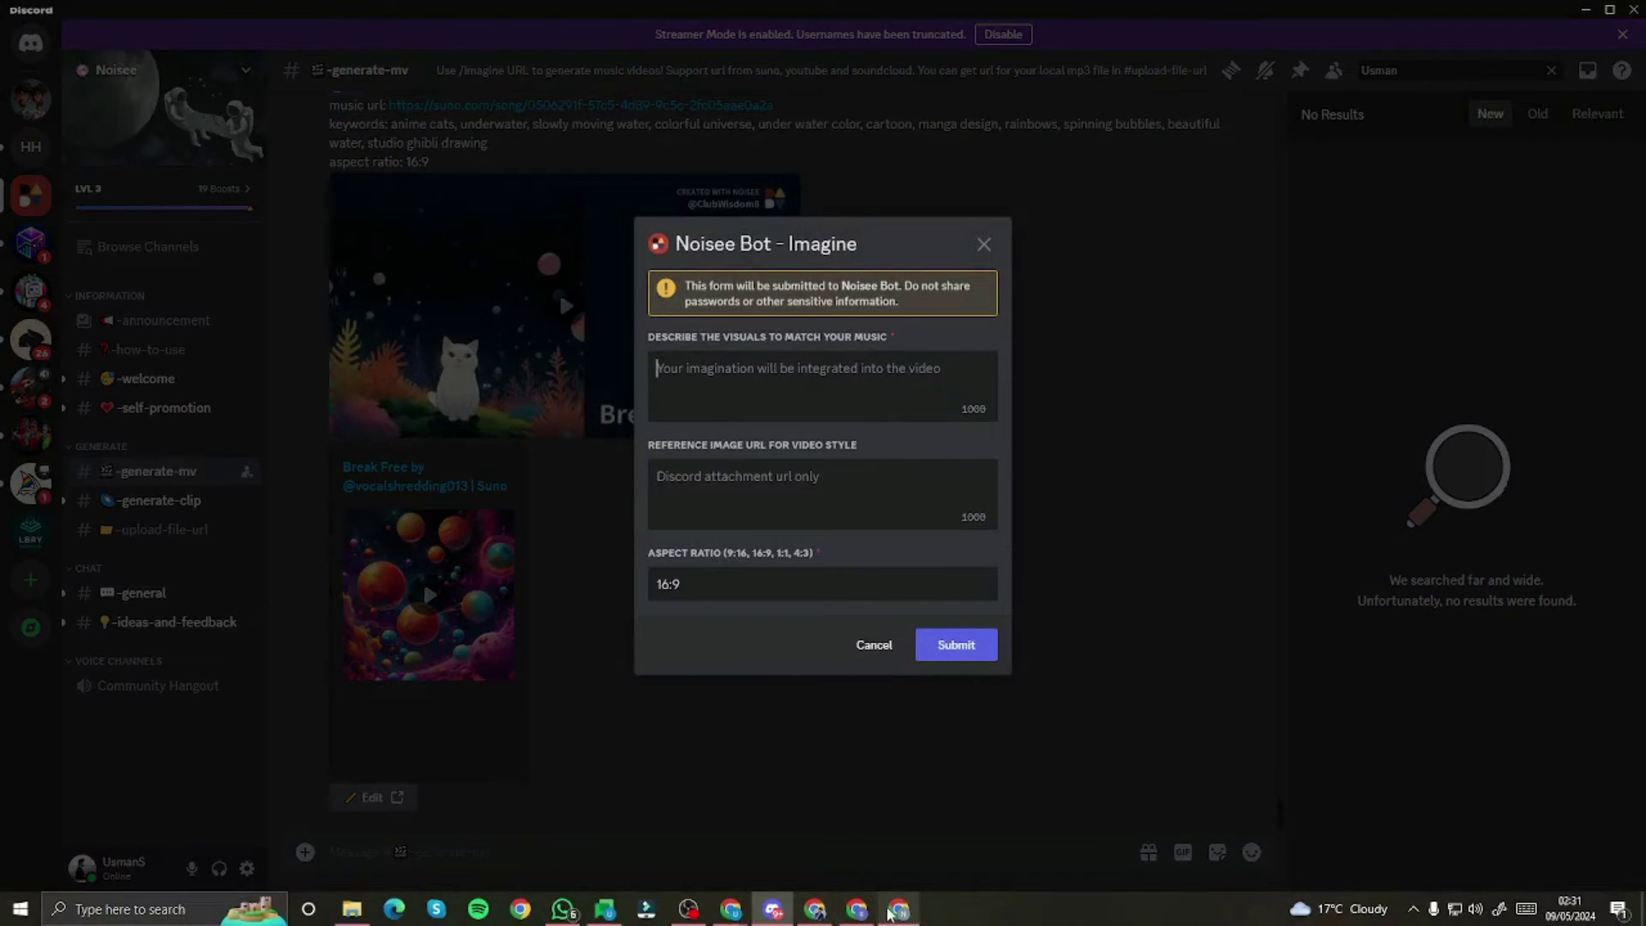
- Copy Copilot's "Ballet Dancer at Night" prompt text into the visuals description of the Noisee Bot Imagine form
mouse_move(730, 910)
left_click(776, 819)
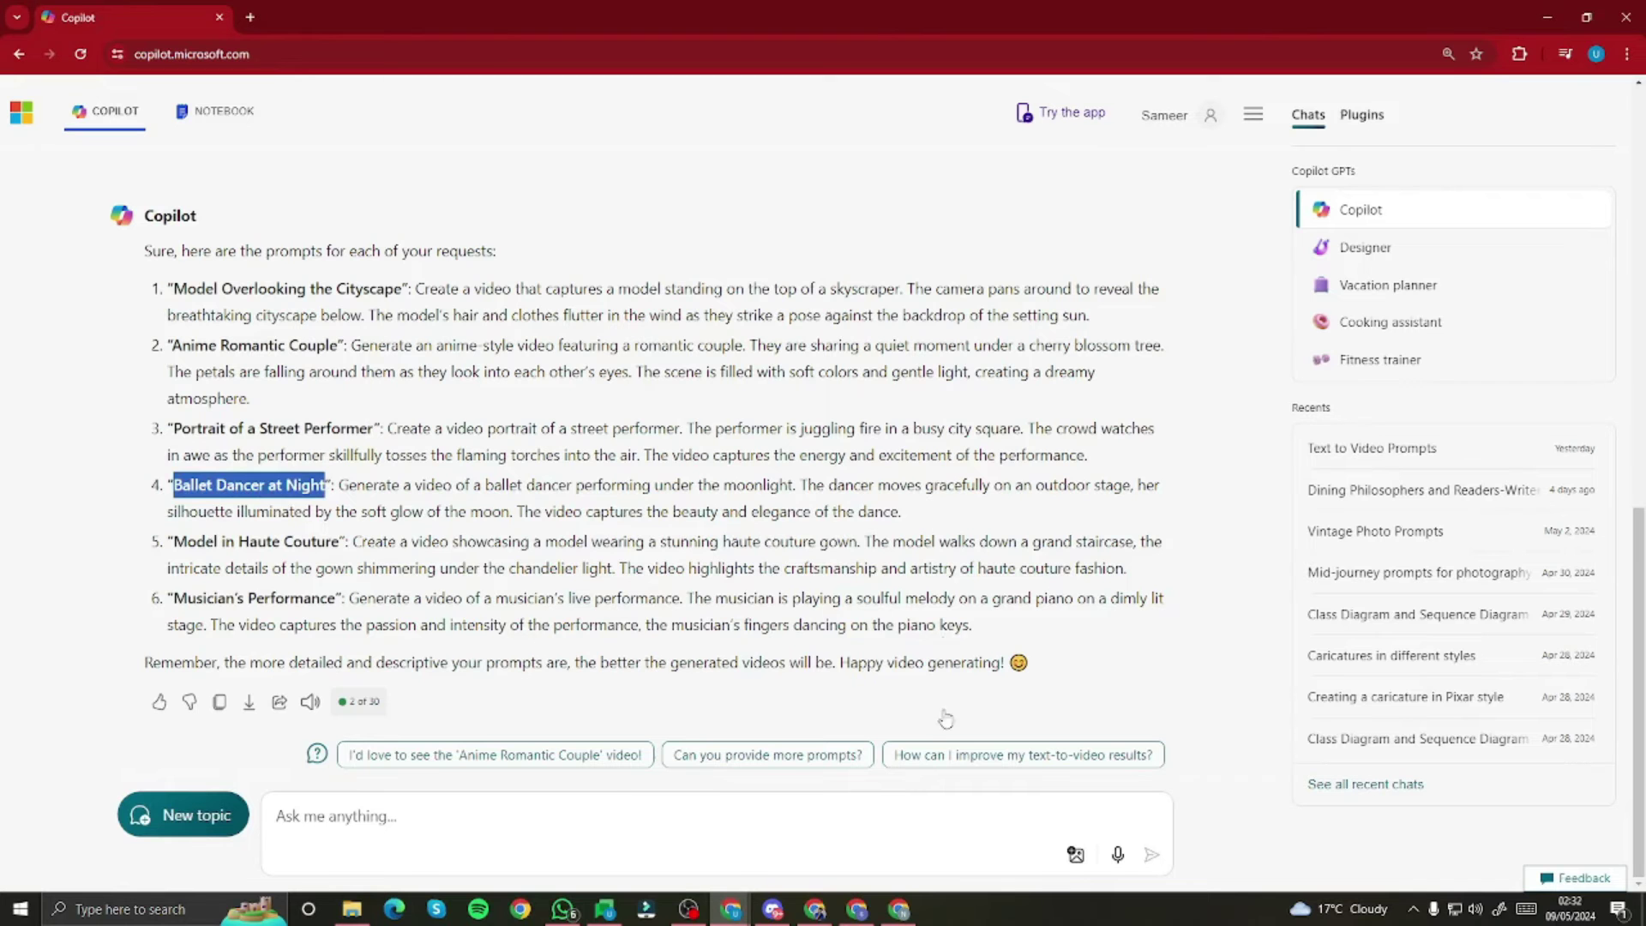
left_click_drag(338, 485, 982, 511)
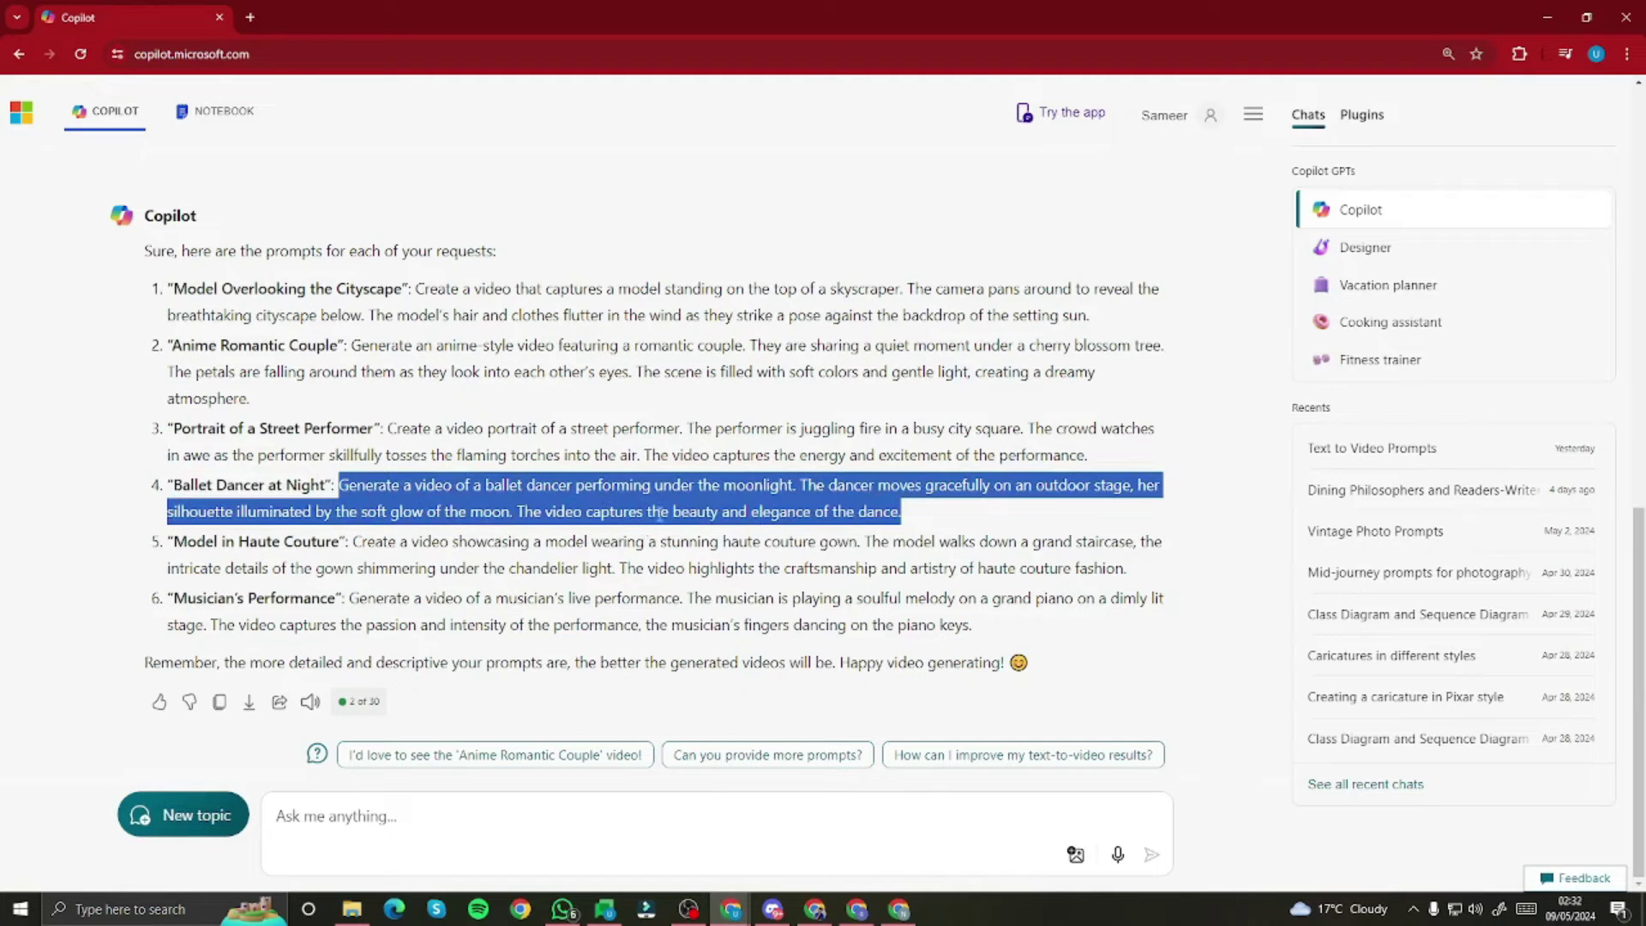
key("alt+Tab")
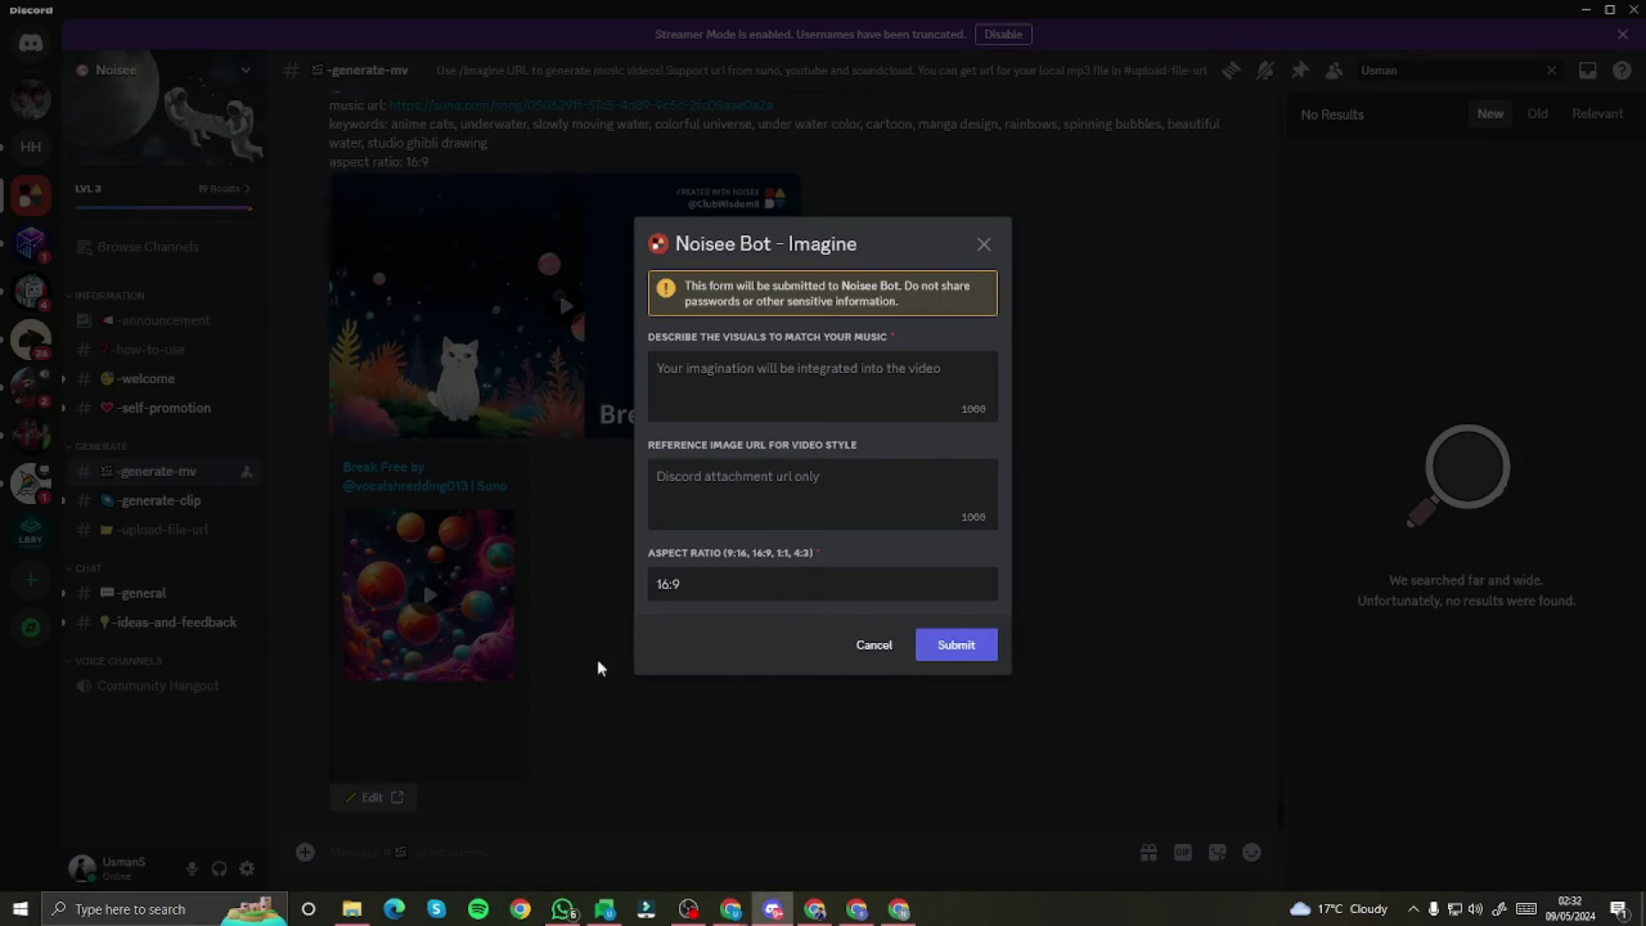
key("ctrl+v")
scroll(757, 383, "up", 3)
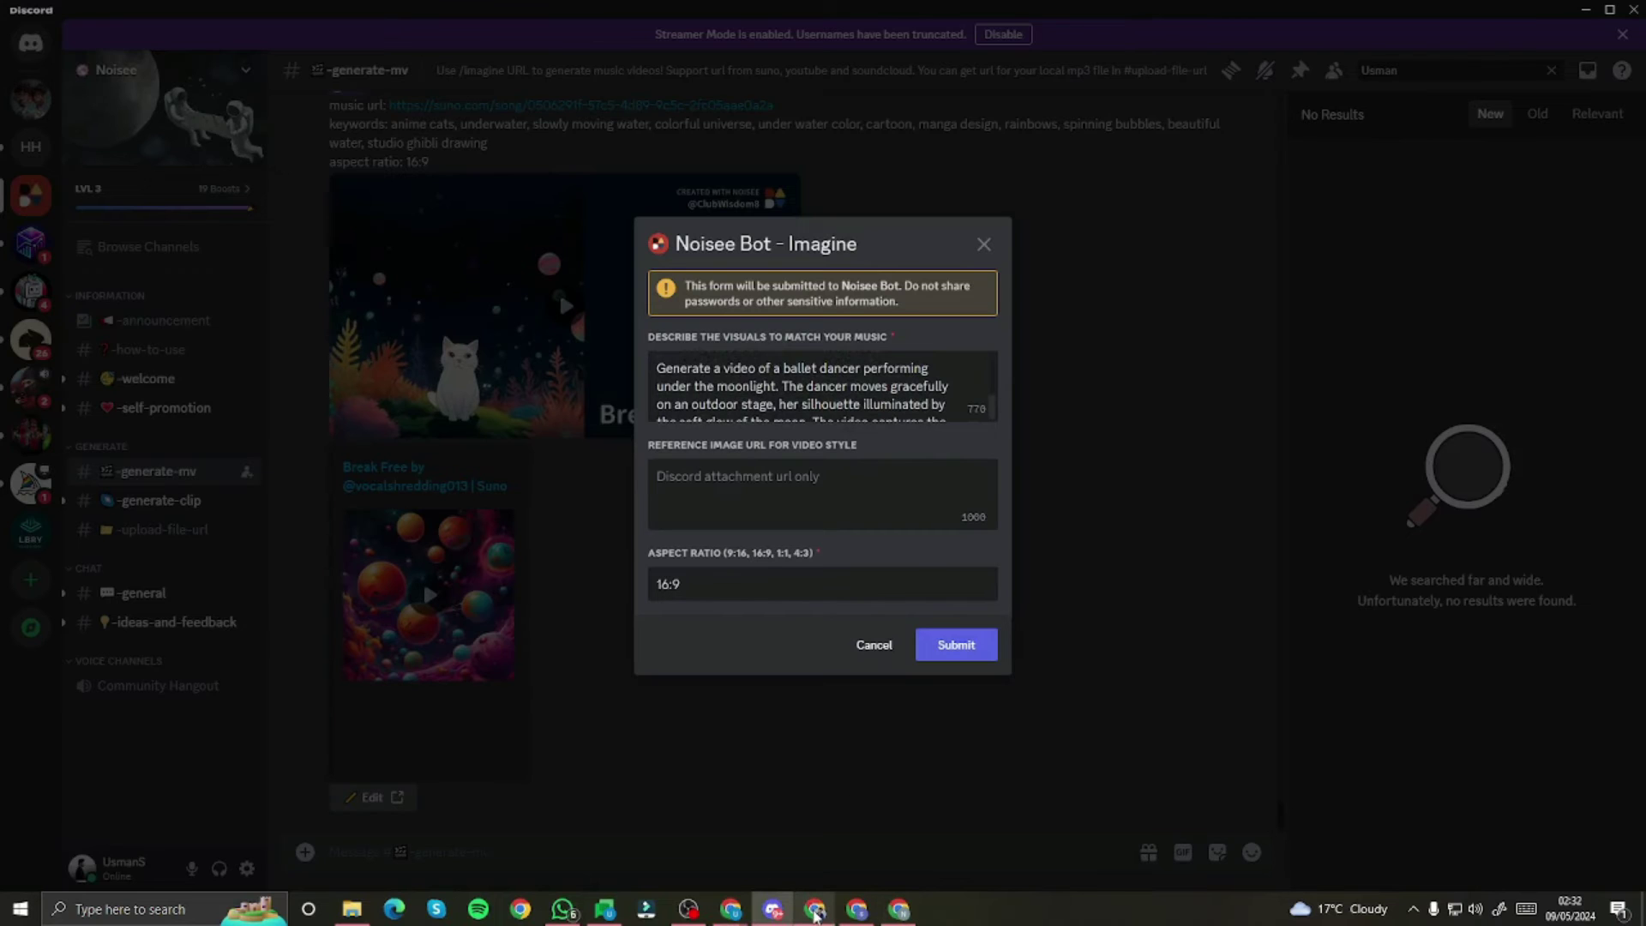
- Upload the nighttime ballet dancer image from the NOisee folder to the upload-file-url channel in the browser's Discord
left_click(815, 909)
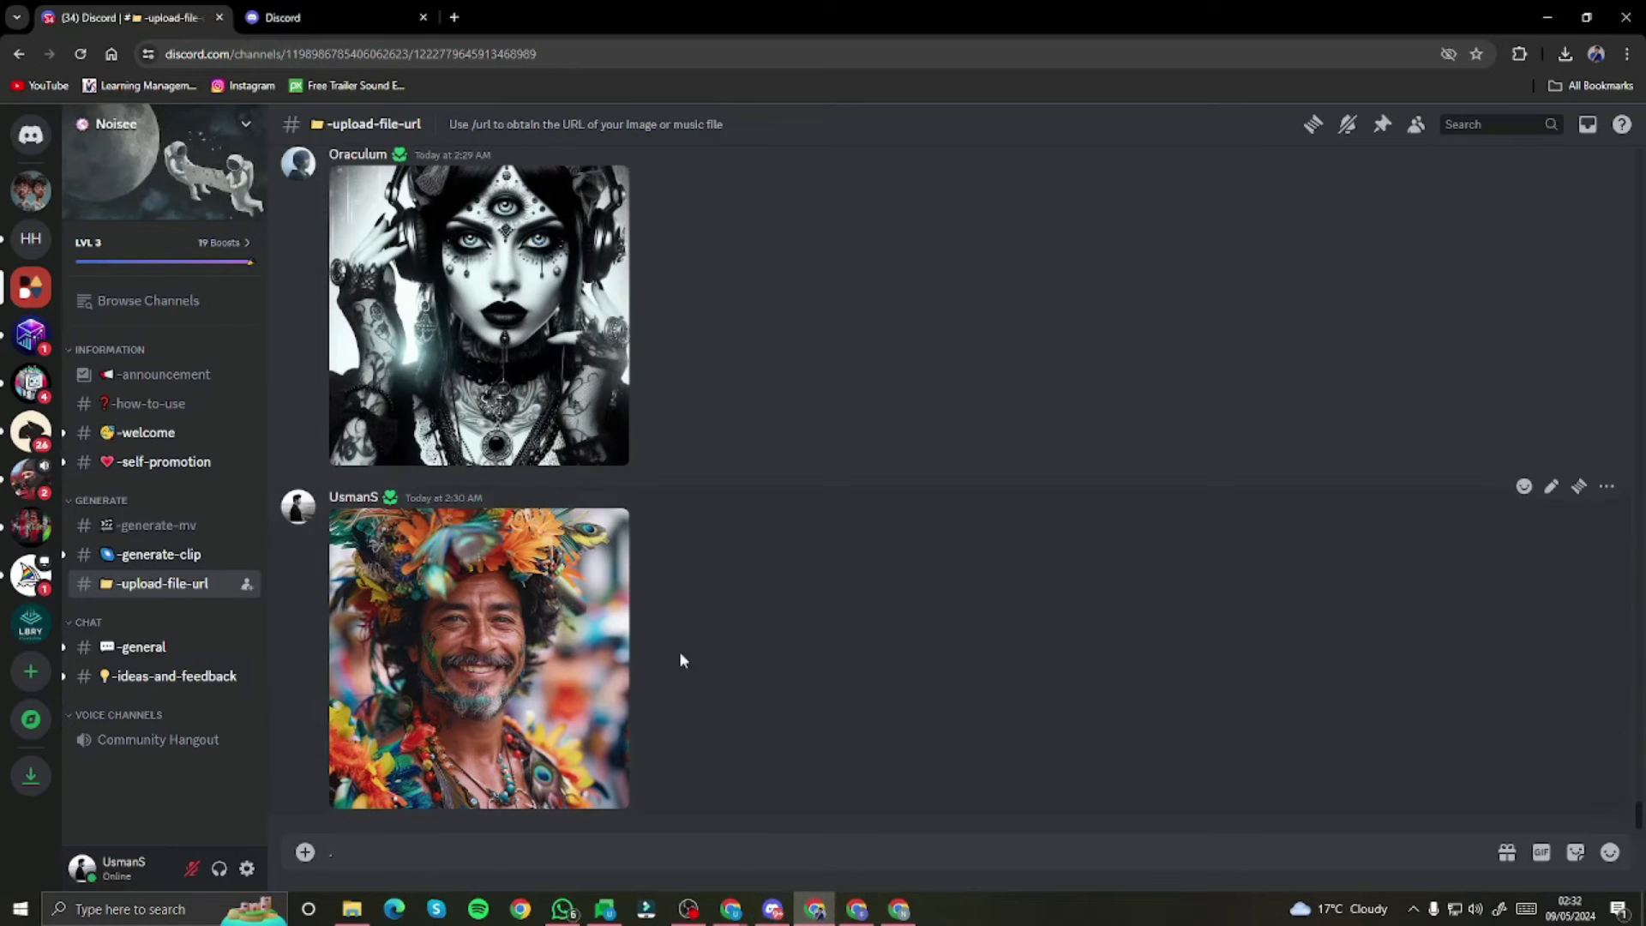
left_click(305, 852)
left_click(408, 642)
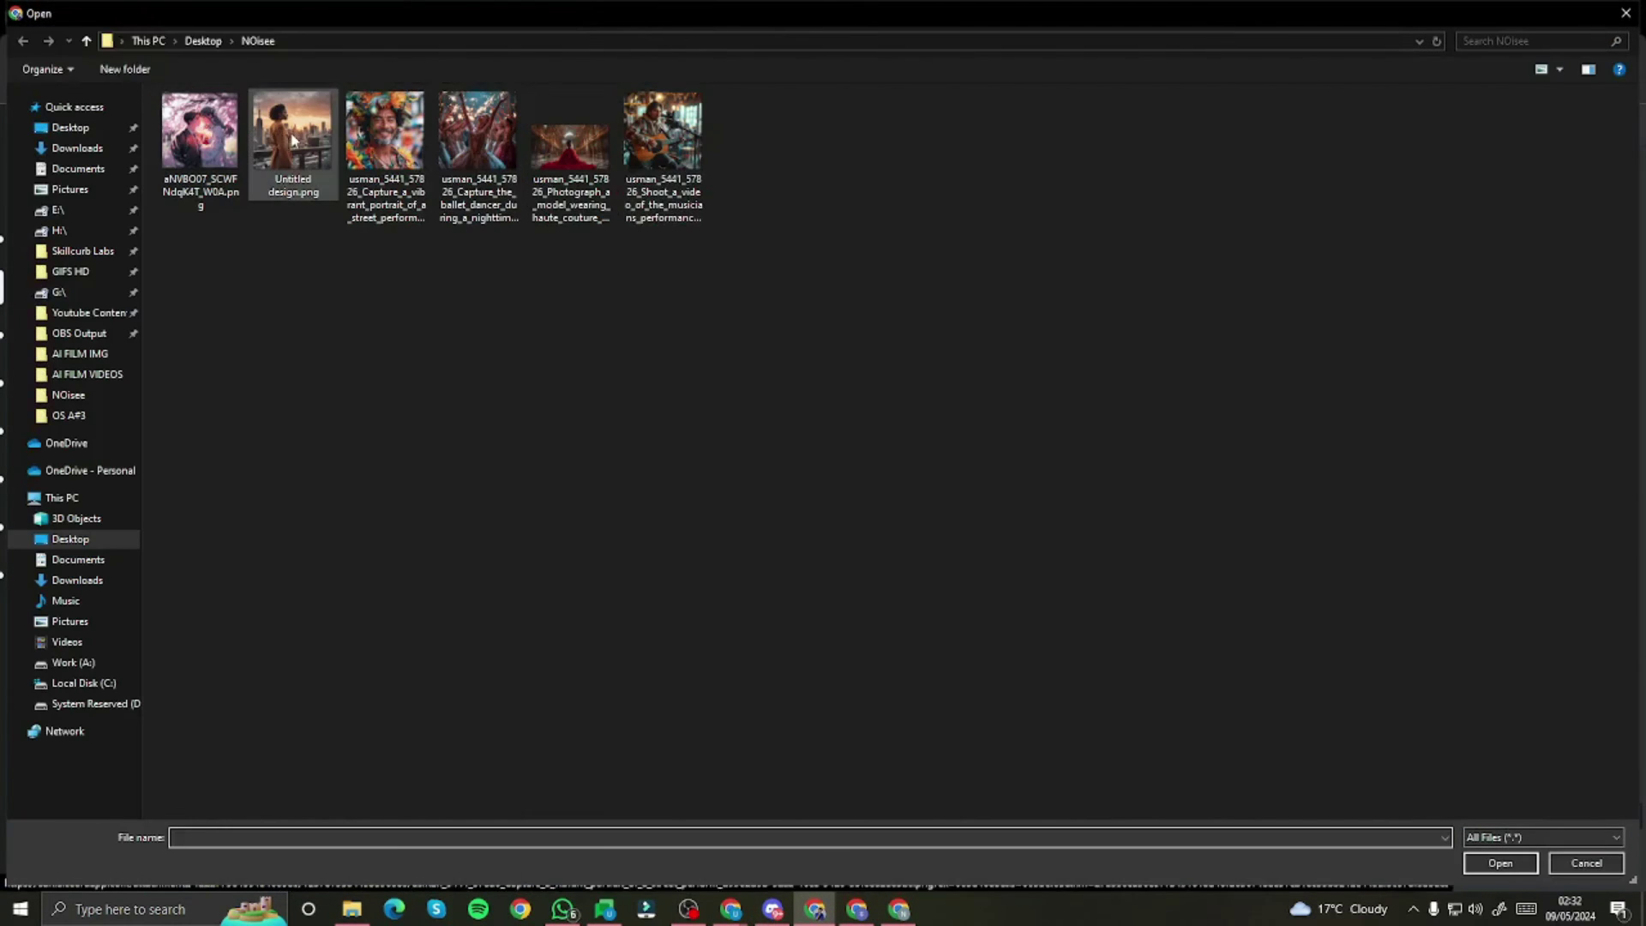
double_click(509, 126)
key("Return")
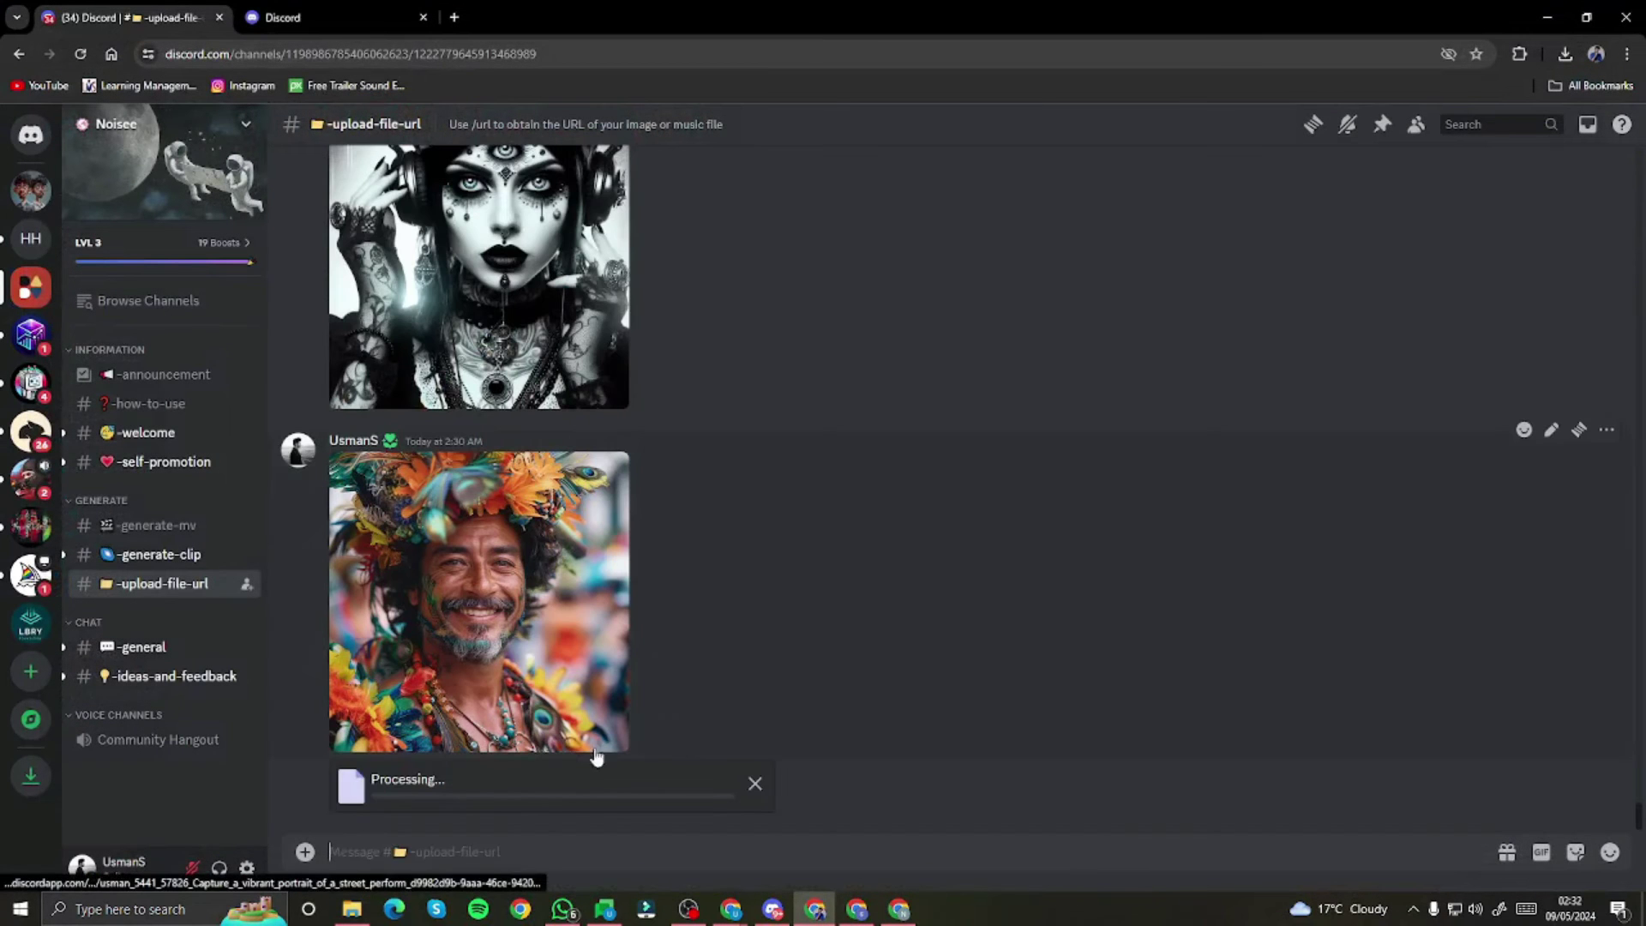
- Copy the image address of the uploaded ballet dancer picture and close its enlarged view
left_click(596, 756)
right_click(904, 411)
left_click(974, 504)
left_click(1093, 564)
- Enter the ballet dancer image's address as the reference image URL in the Imagine form and submit it with aspect ratio 16:9
left_click(772, 907)
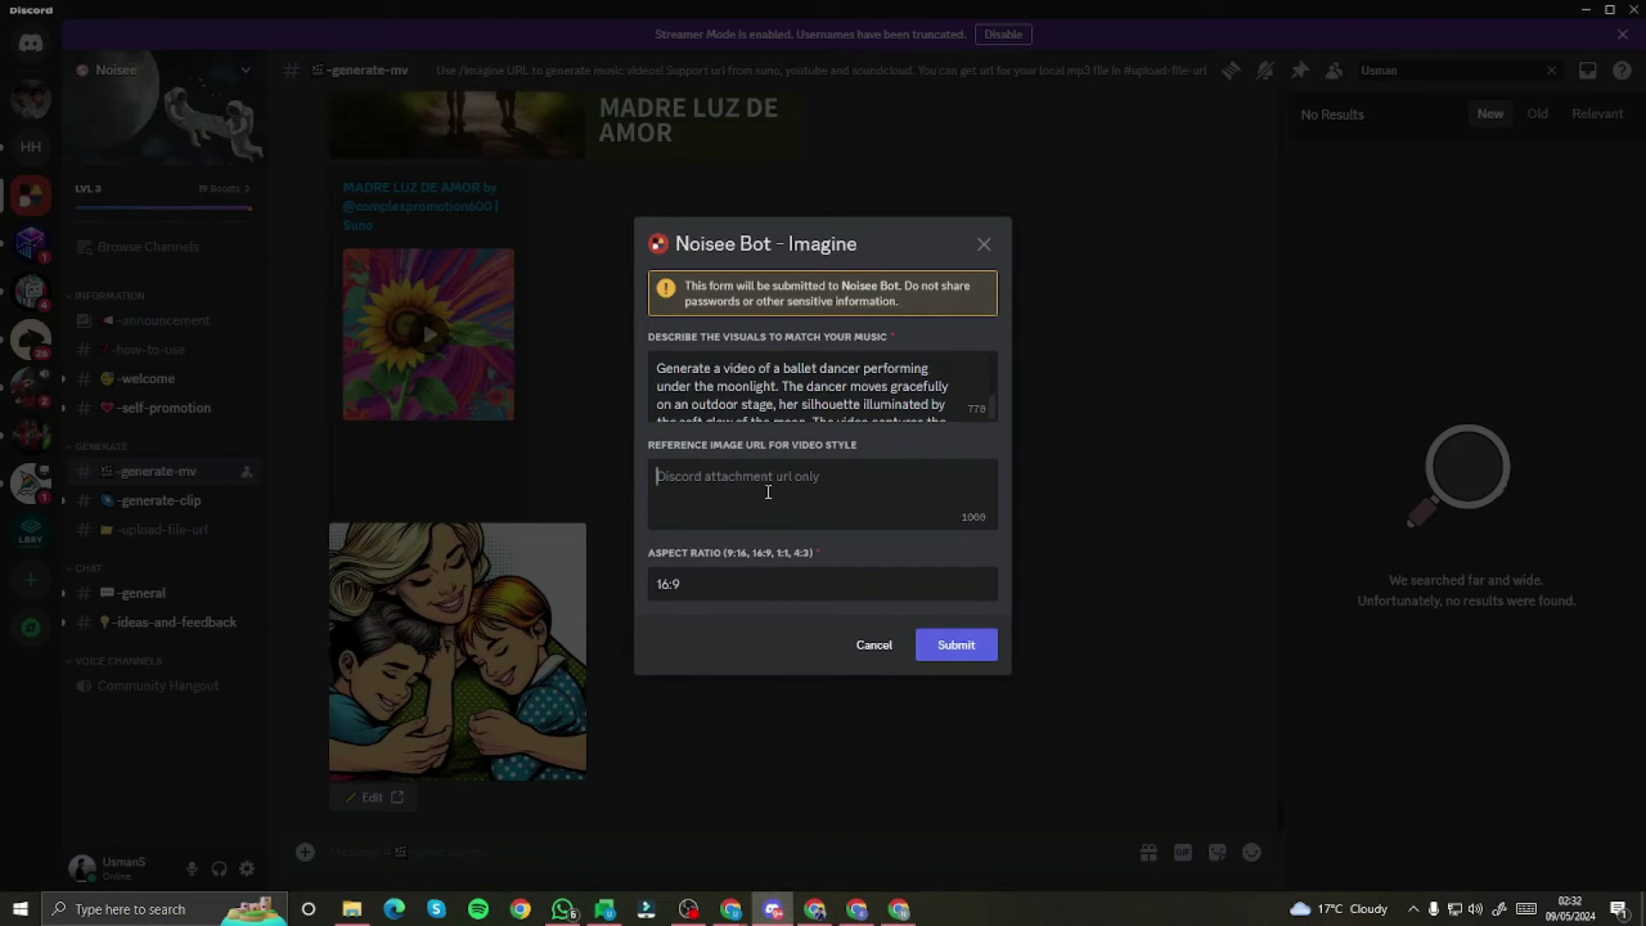
key("ctrl+v")
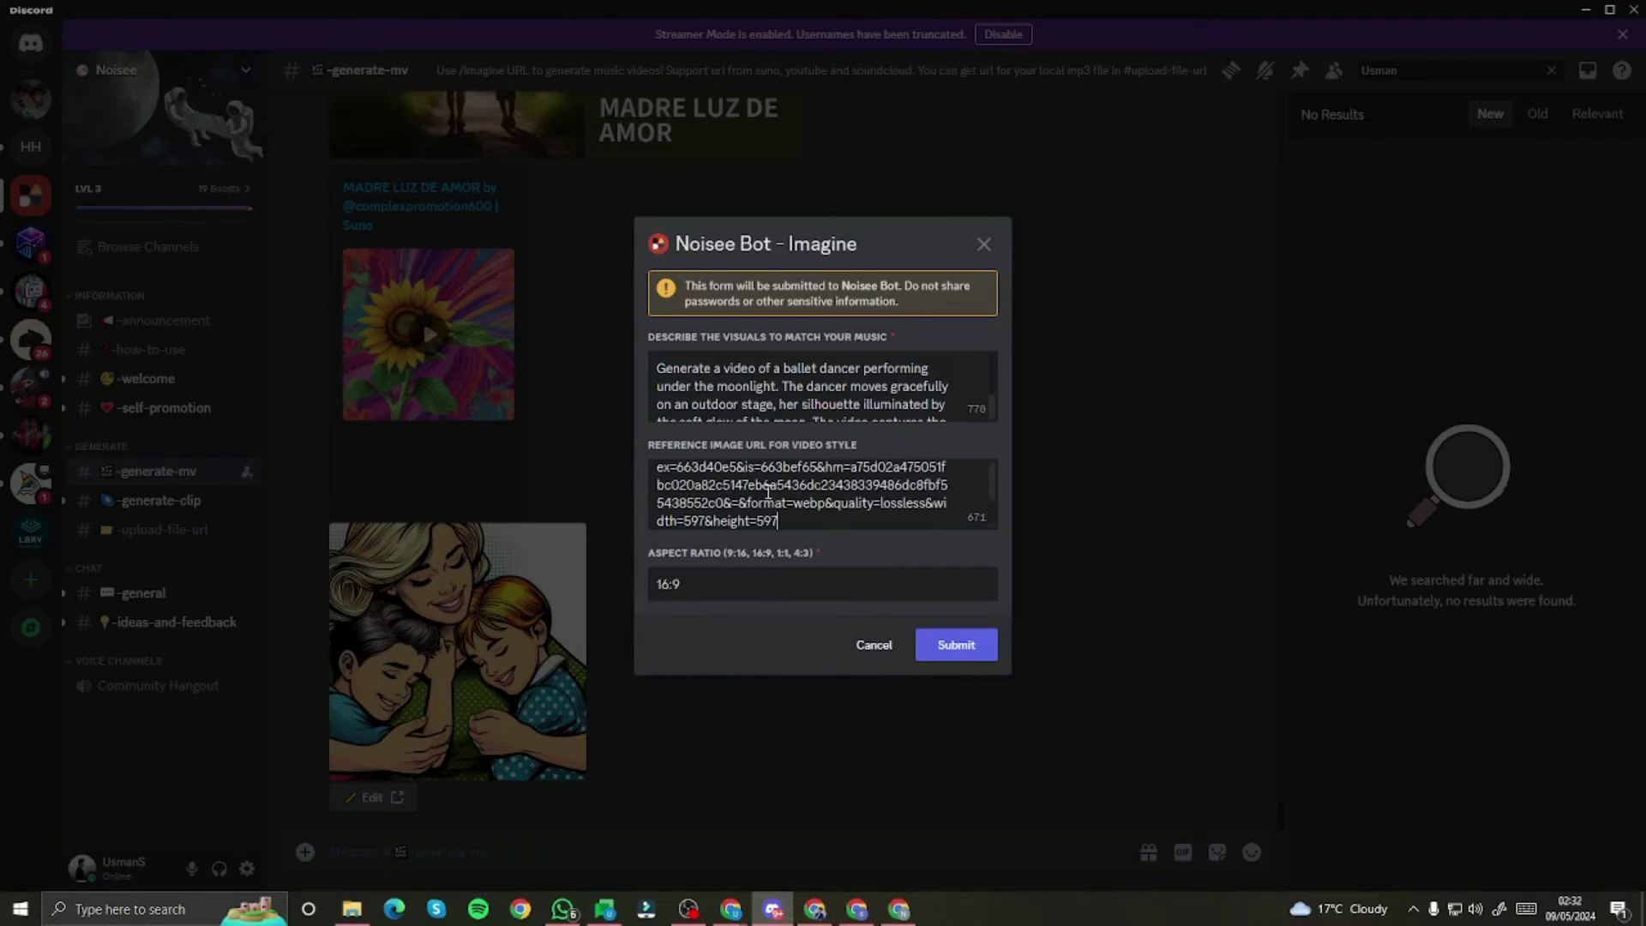
left_click(953, 652)
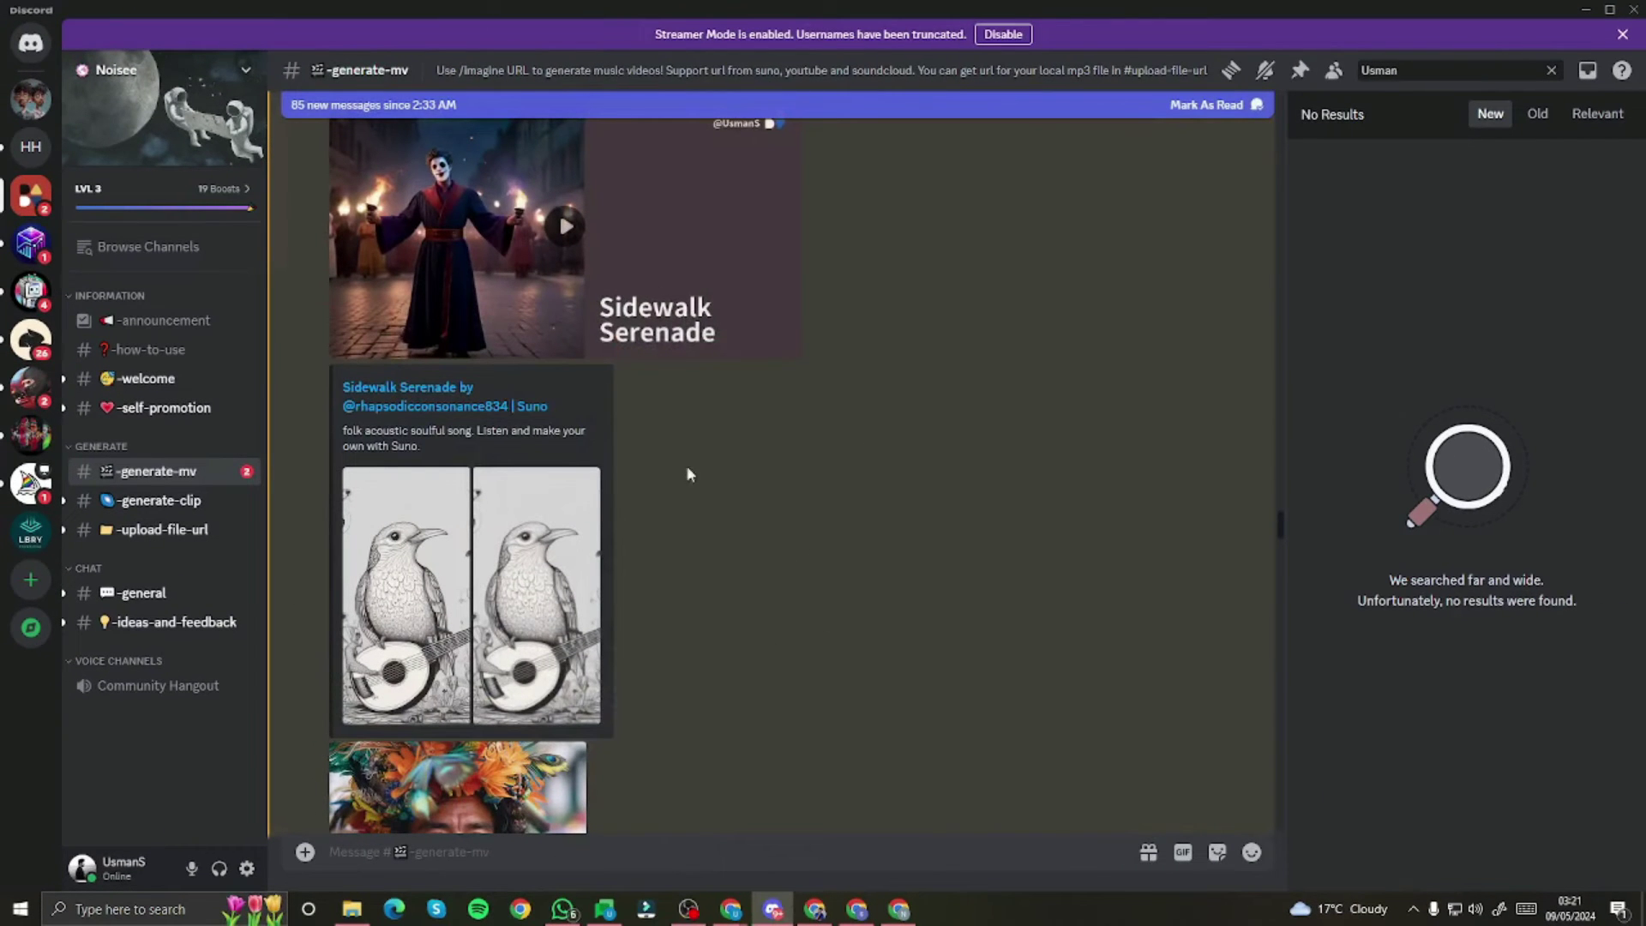
- Review the street performer prompt and watch the generated "Sidewalk Serenade" video, replaying its final seconds
scroll(891, 488, "up", 3)
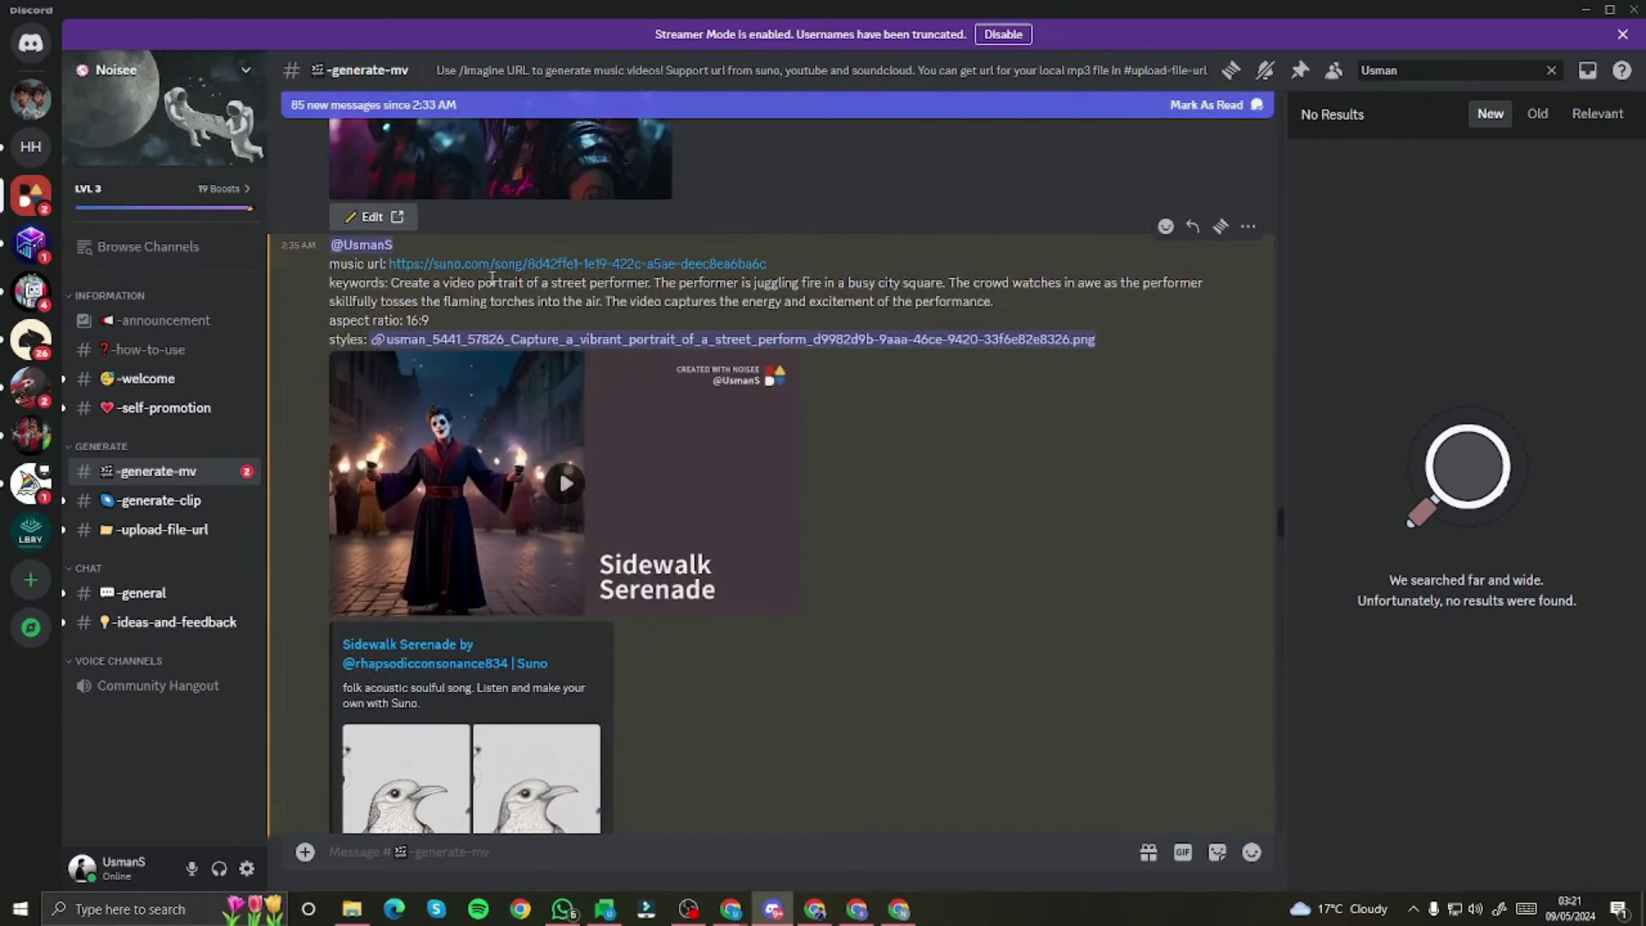
left_click_drag(442, 283, 663, 283)
left_click(657, 283)
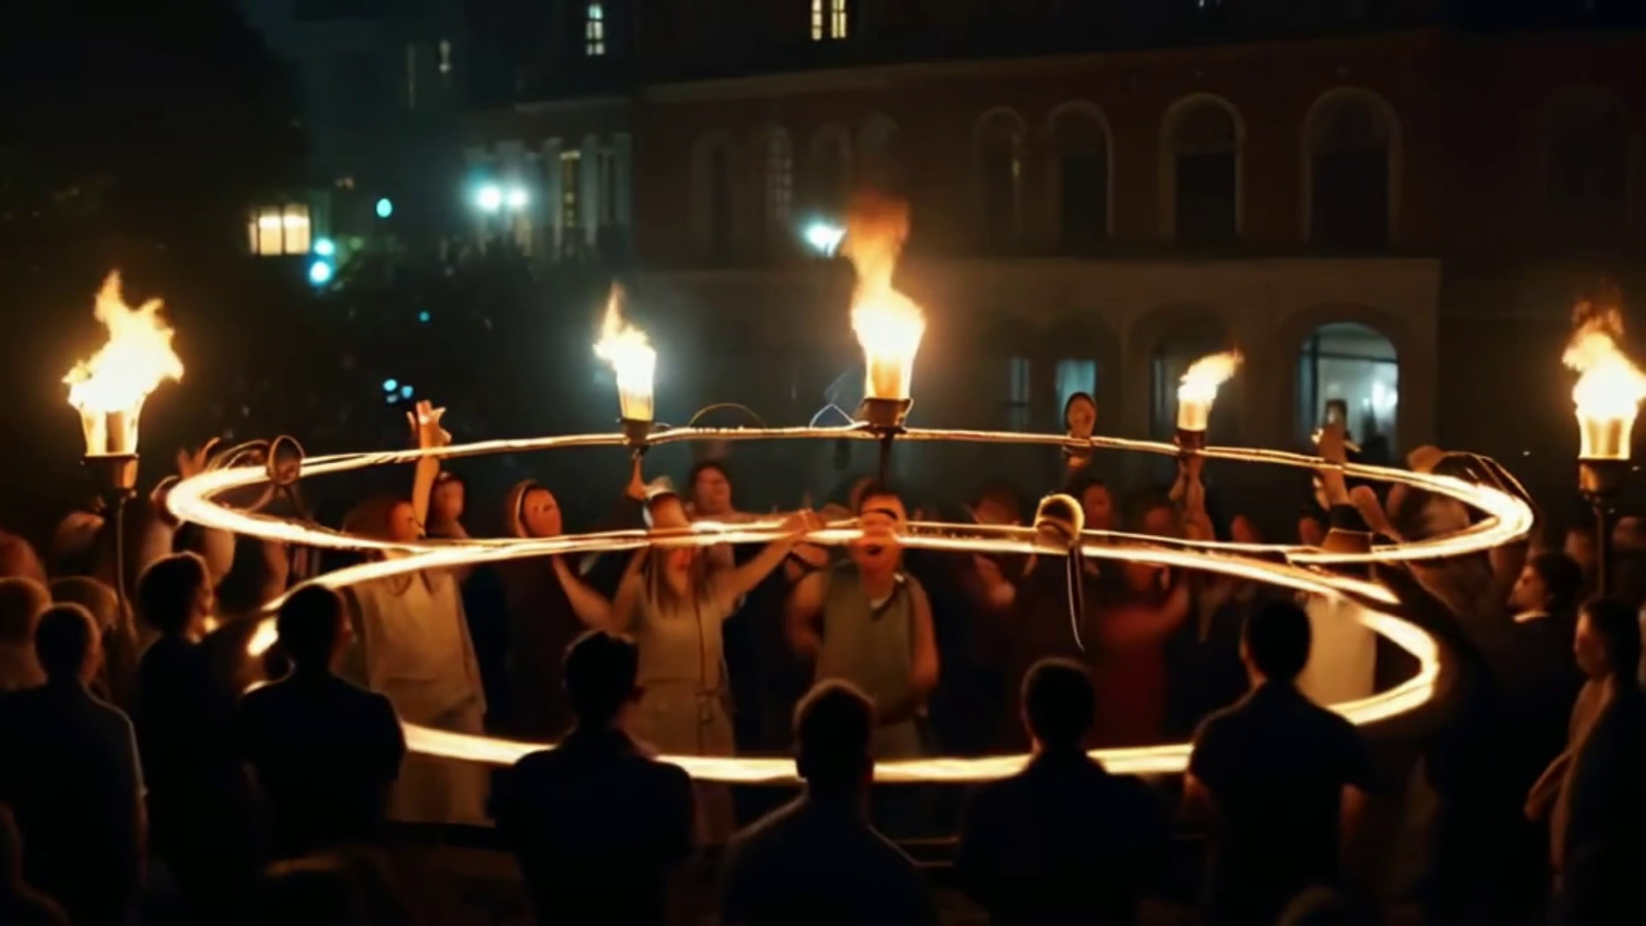
key("Escape")
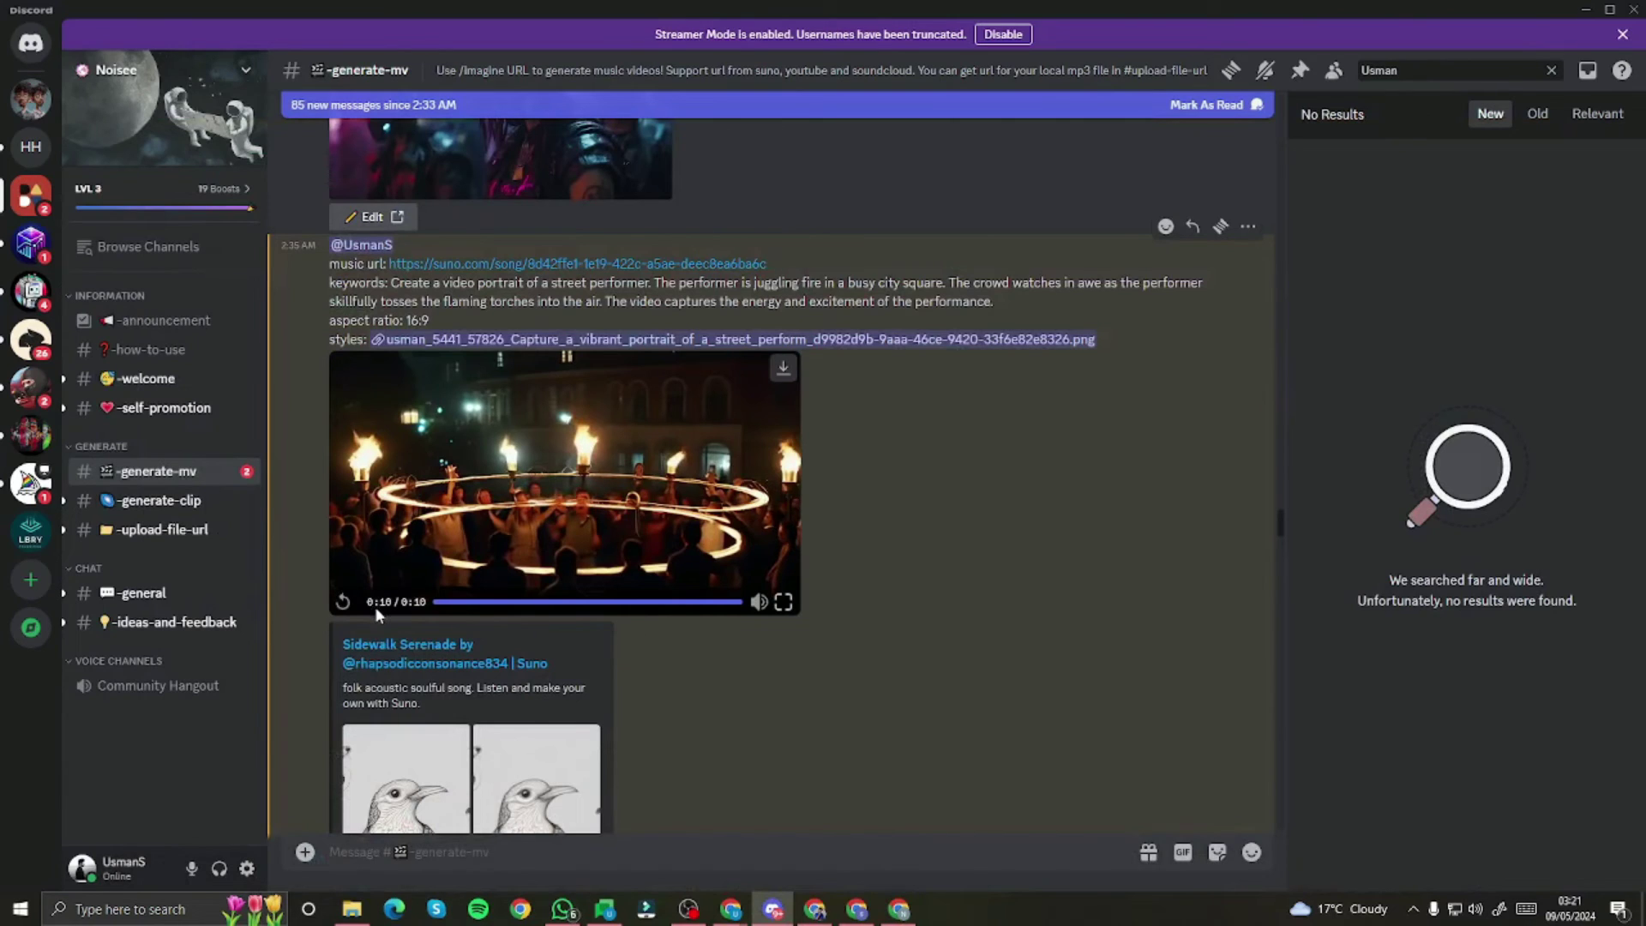
left_click(676, 601)
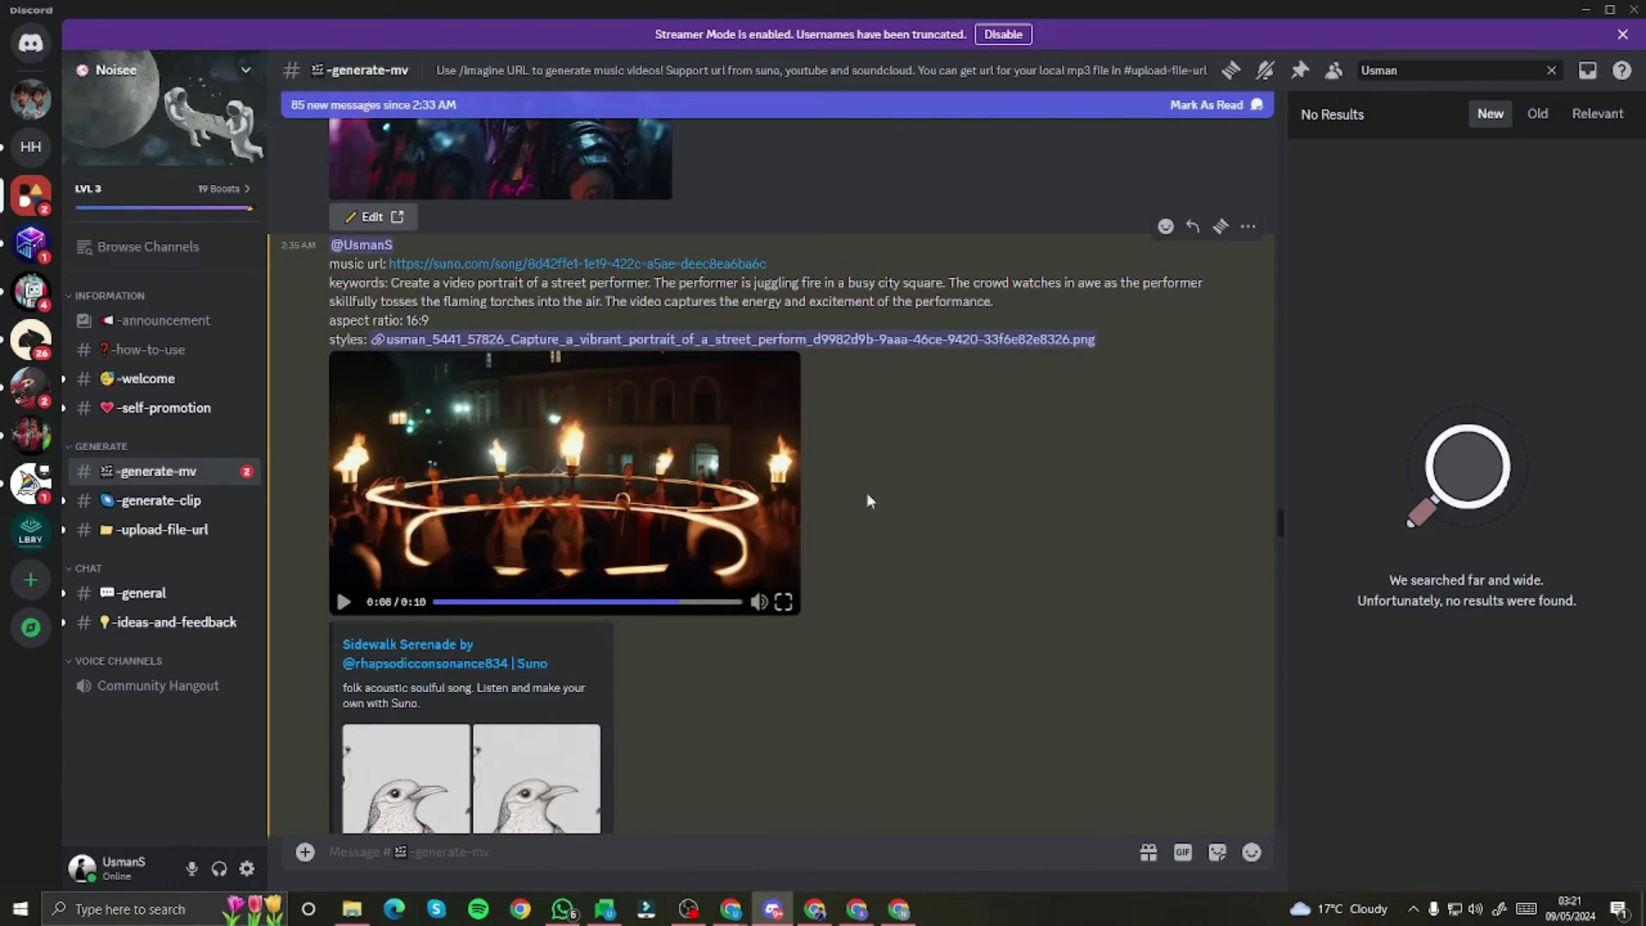
- Find the generated "Ballet Dancer at Night" video in the generate-mv channel and play it with the sound muted
scroll(895, 516, "down", 15)
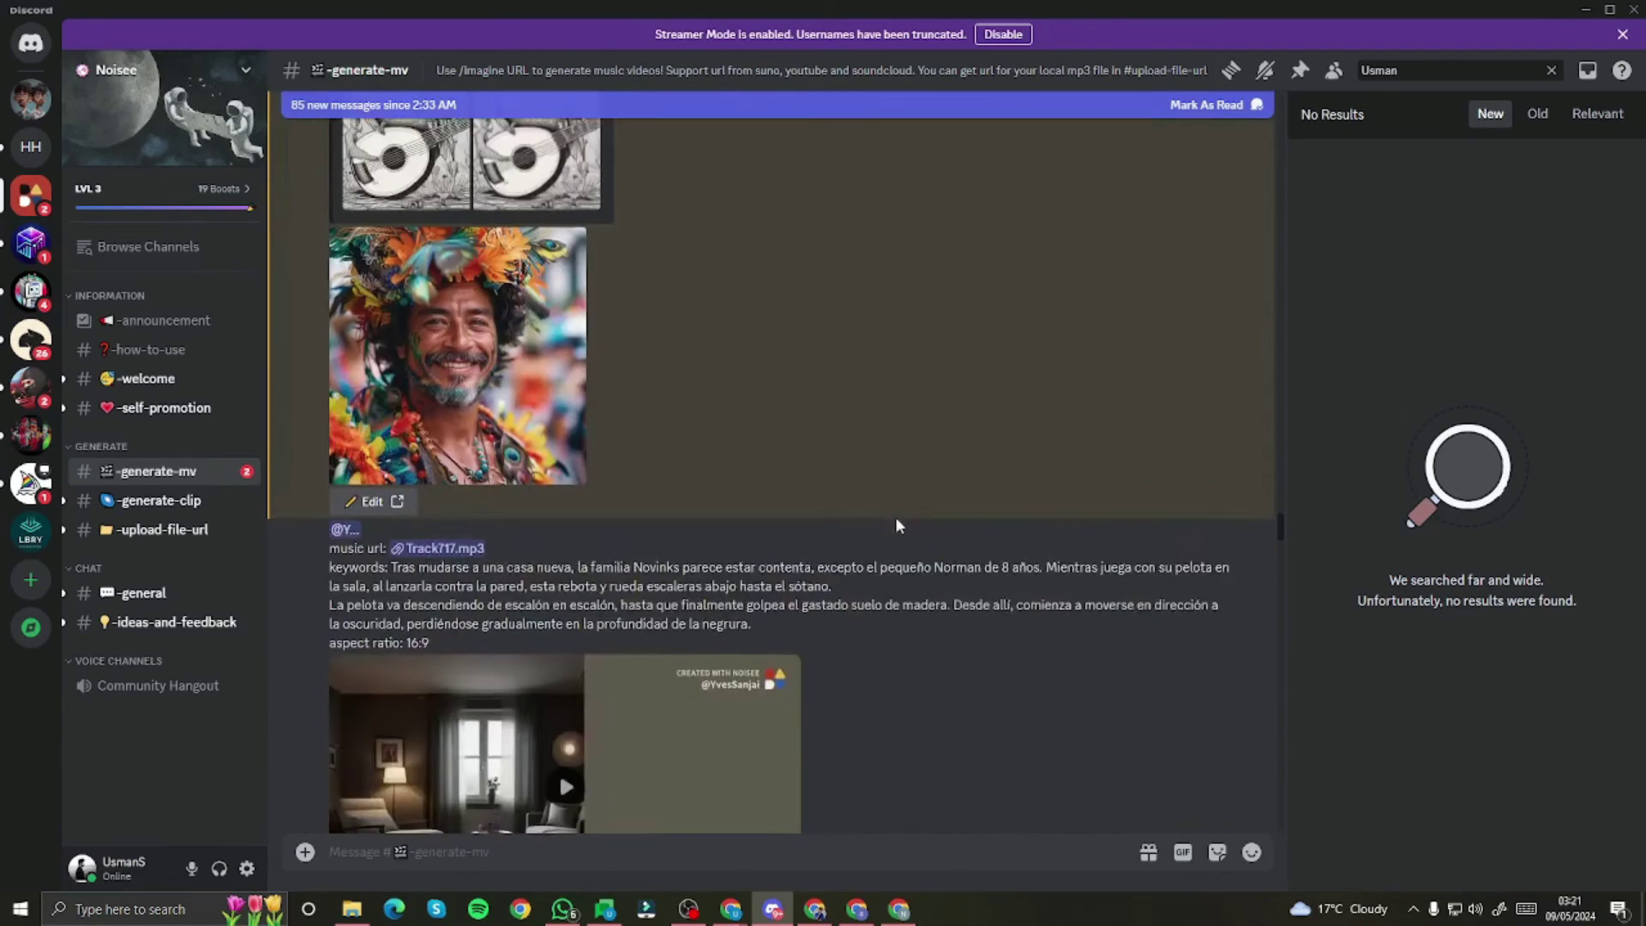
scroll(898, 525, "down", 5)
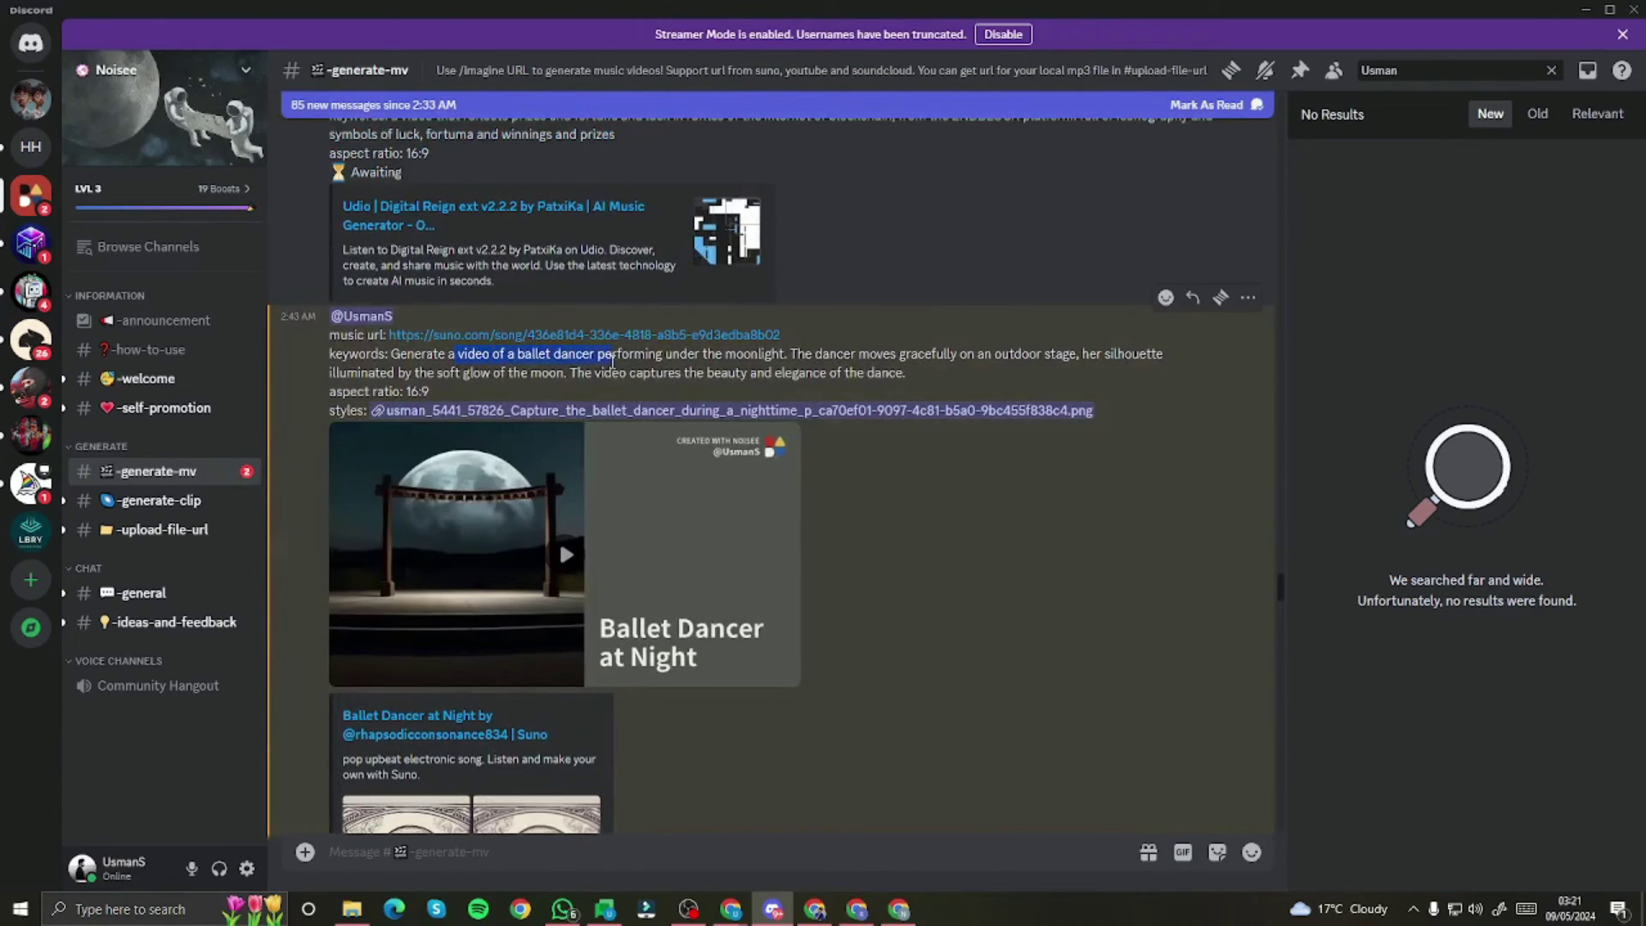
scroll(633, 401, "down", 3)
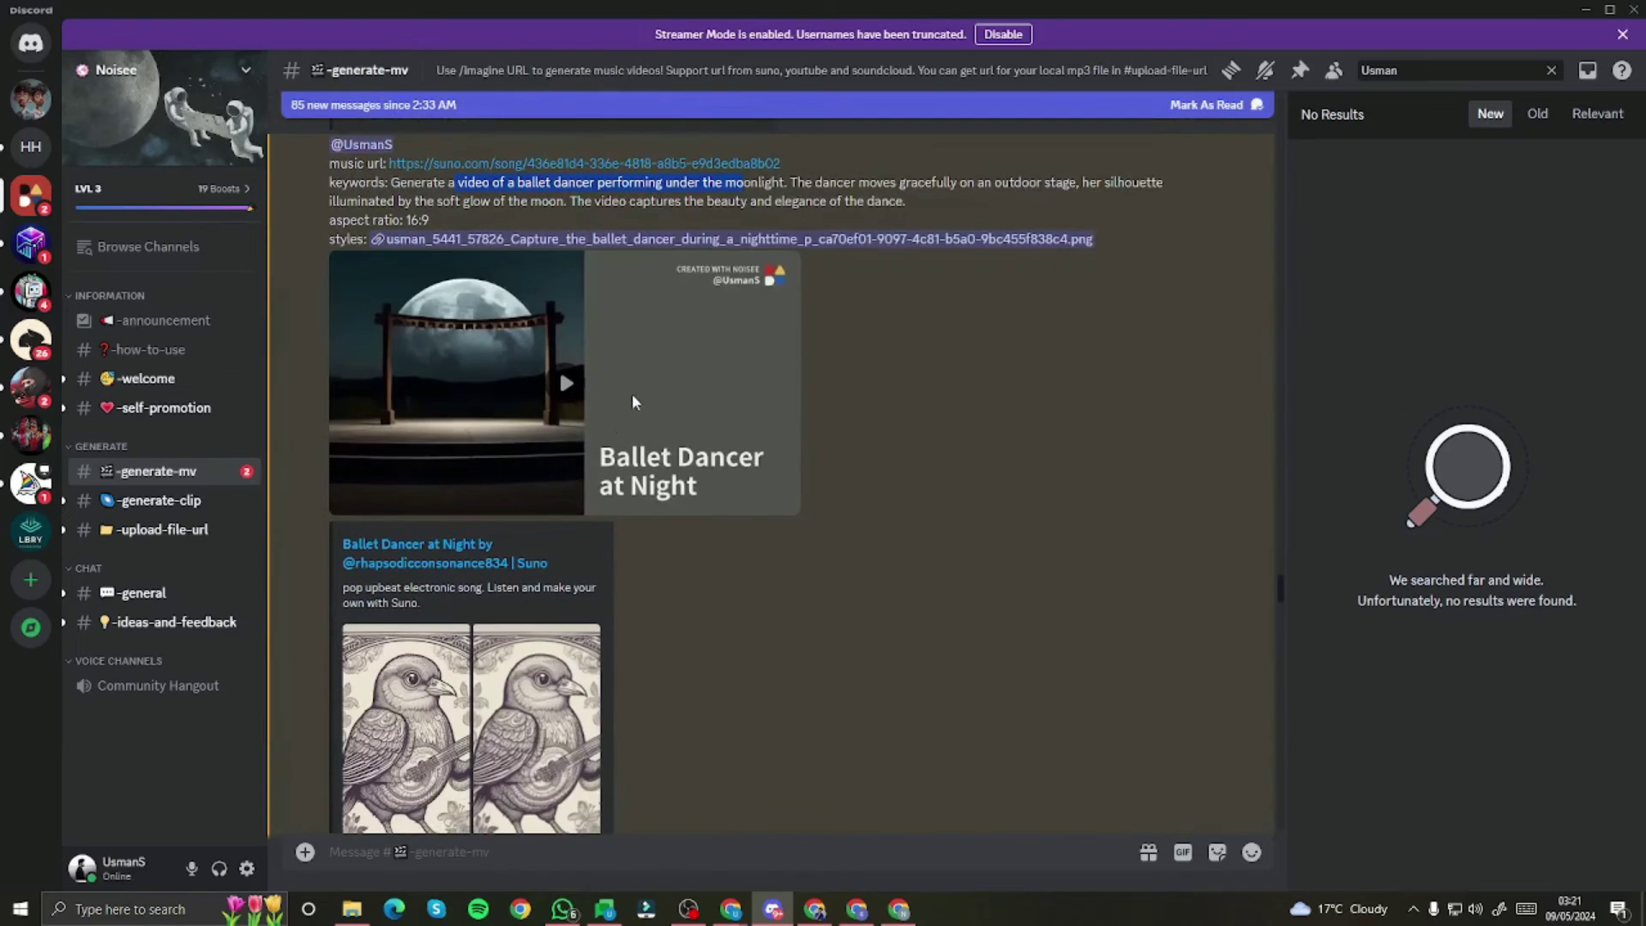
left_click(567, 388)
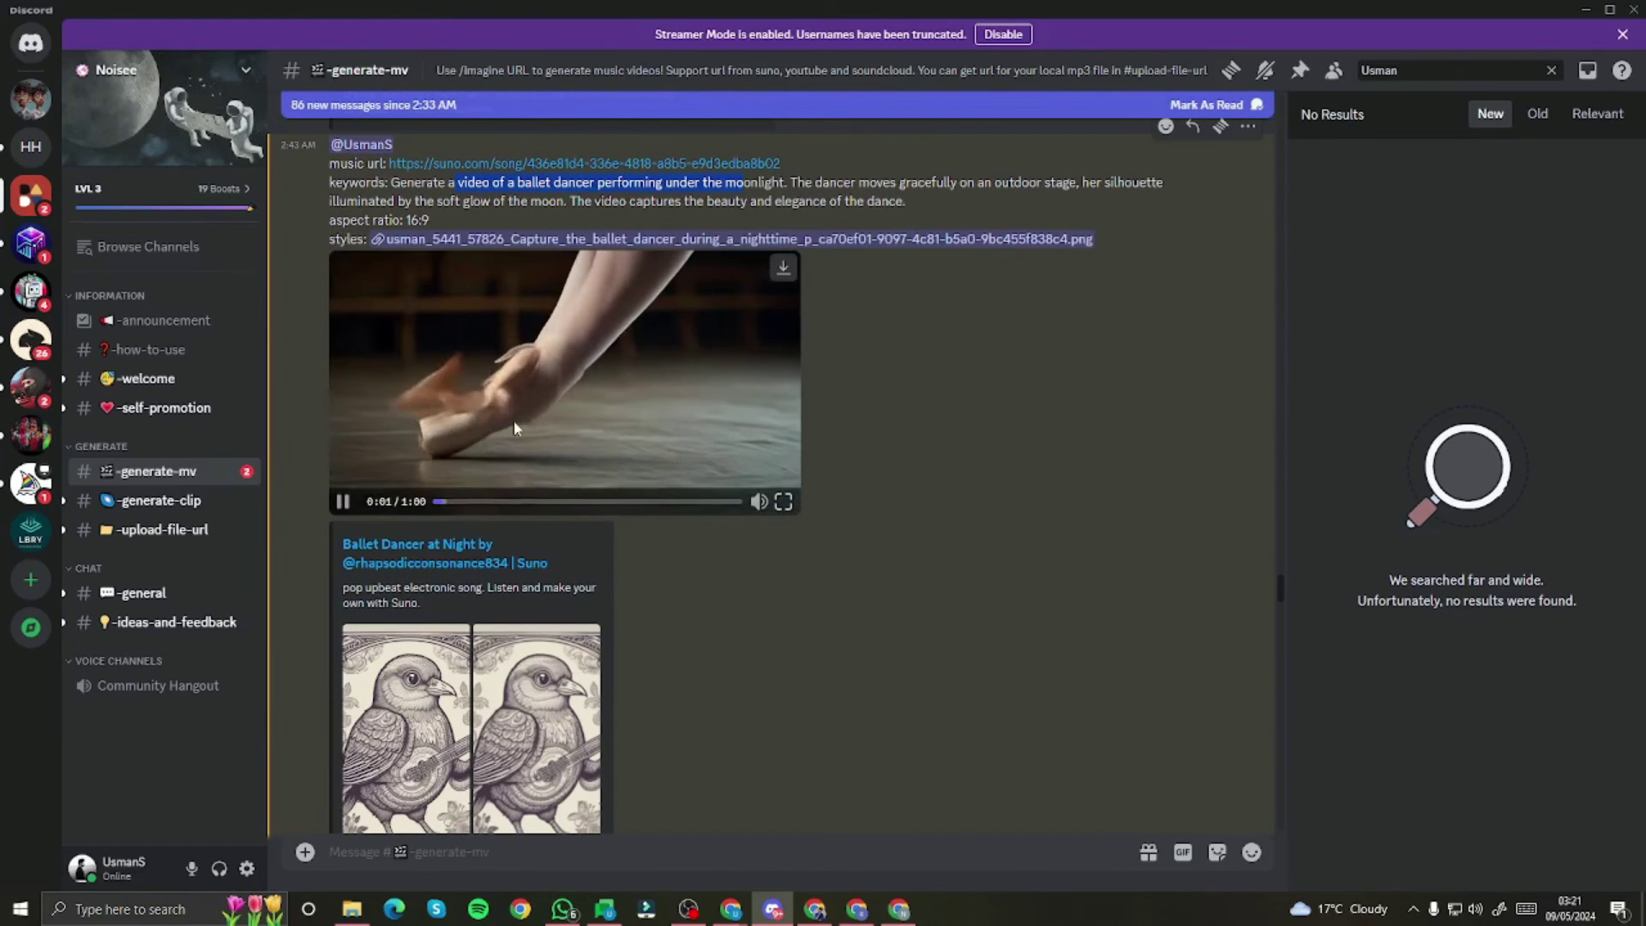
left_click(759, 502)
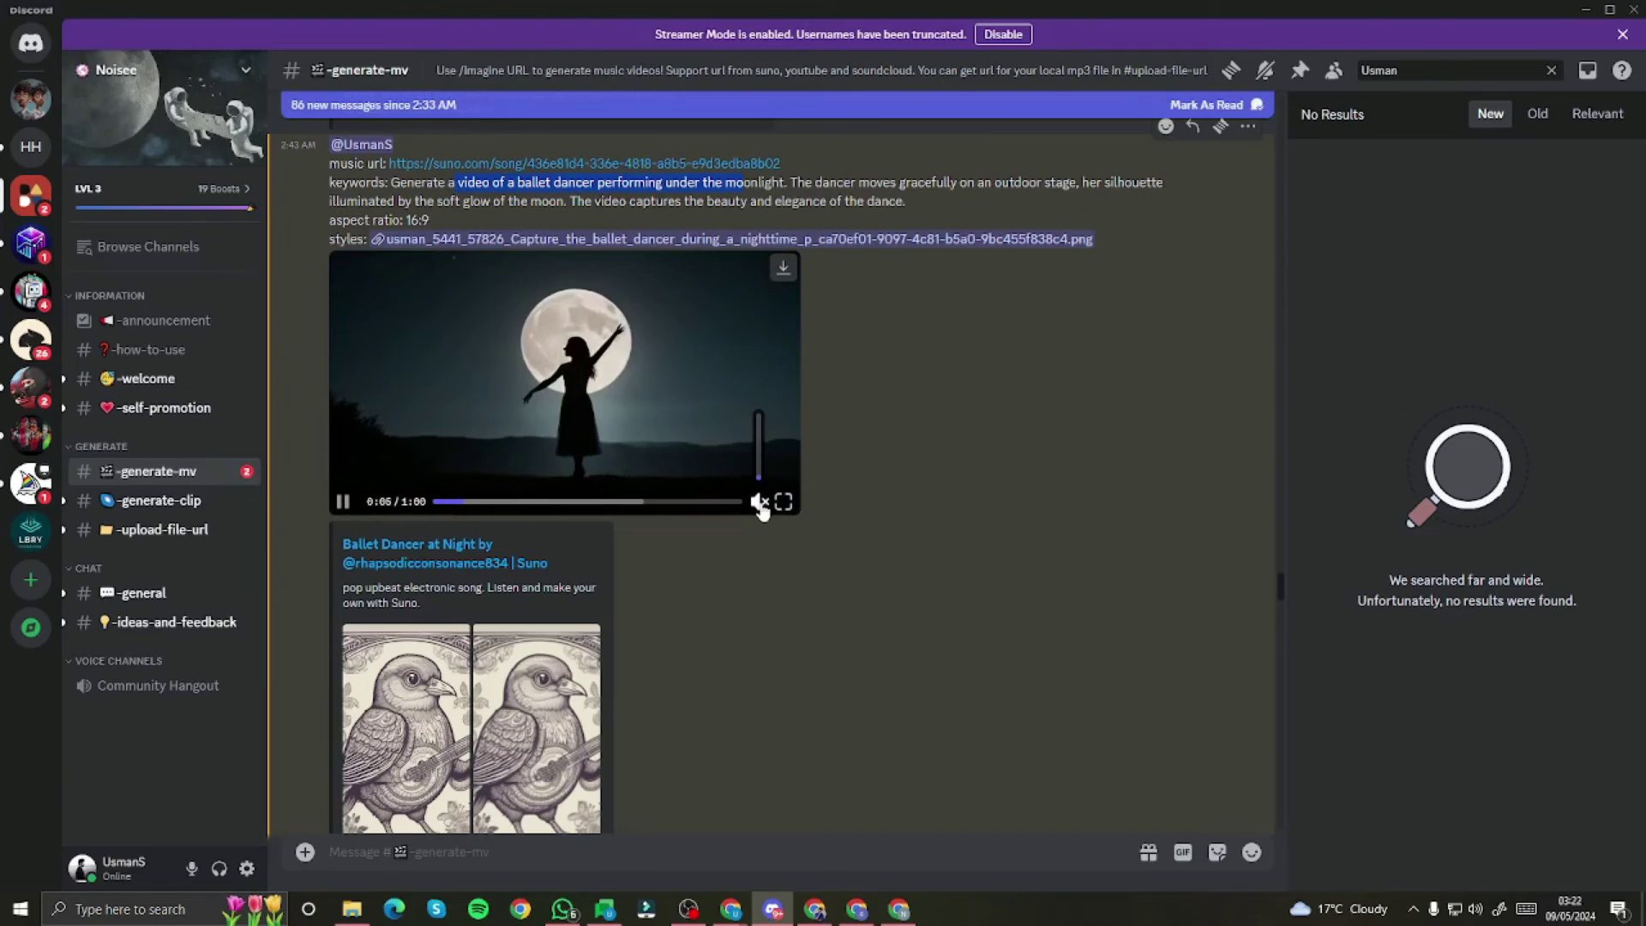